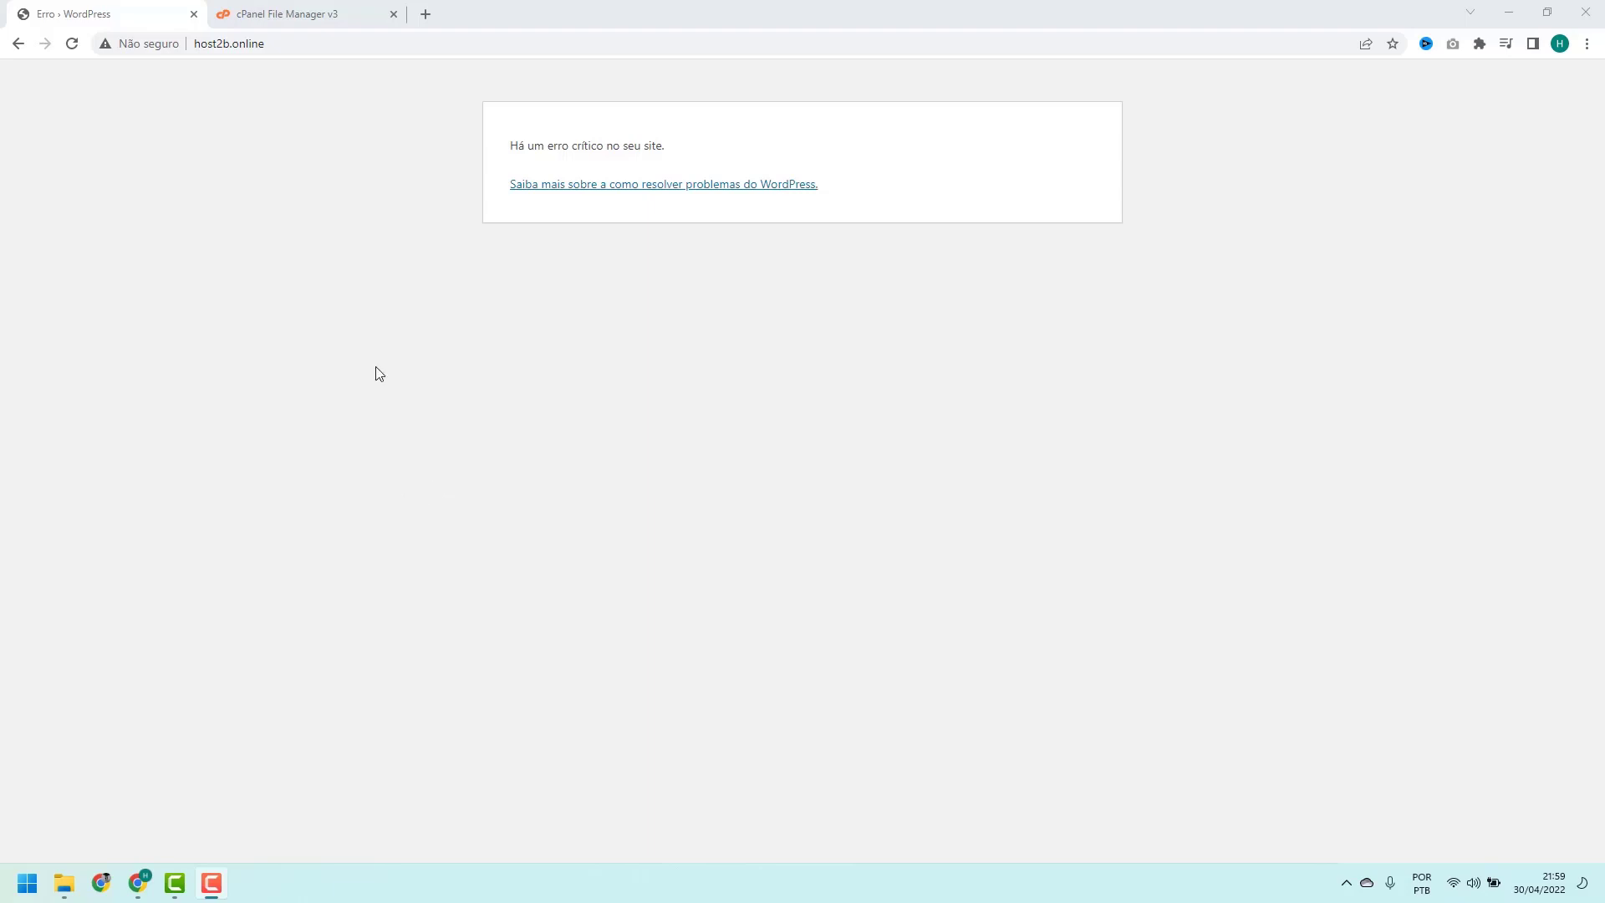
Open wp-config.php from the public_html folder in the file manager's code editor.
{"action": "left_click", "coordinate": [328, 17]}
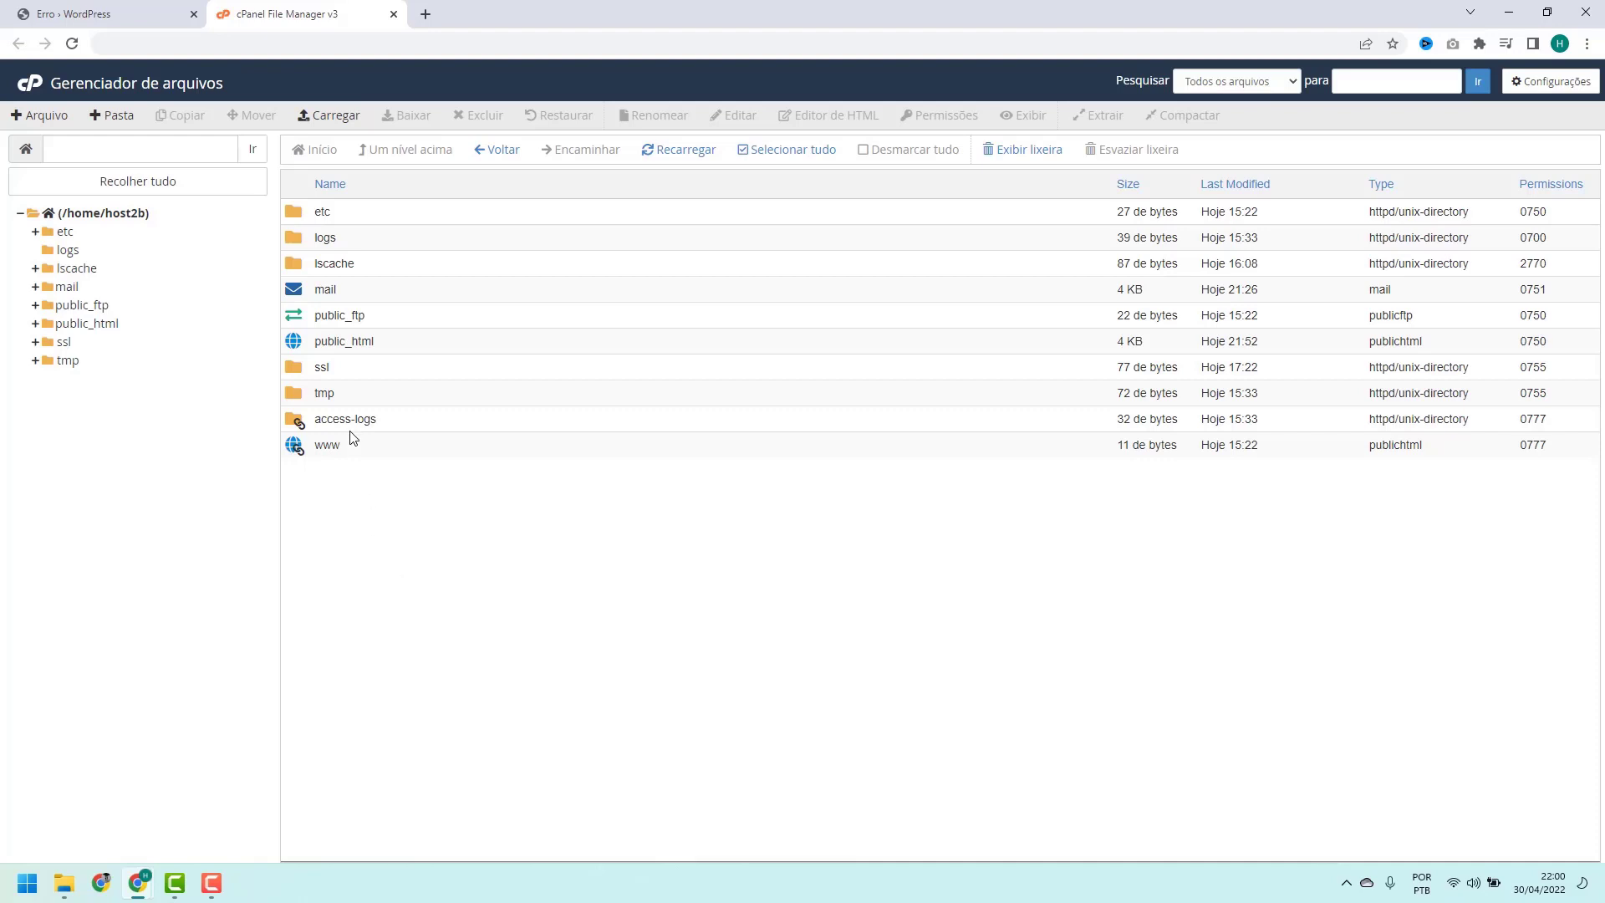
{"action": "double_click", "coordinate": [385, 349]}
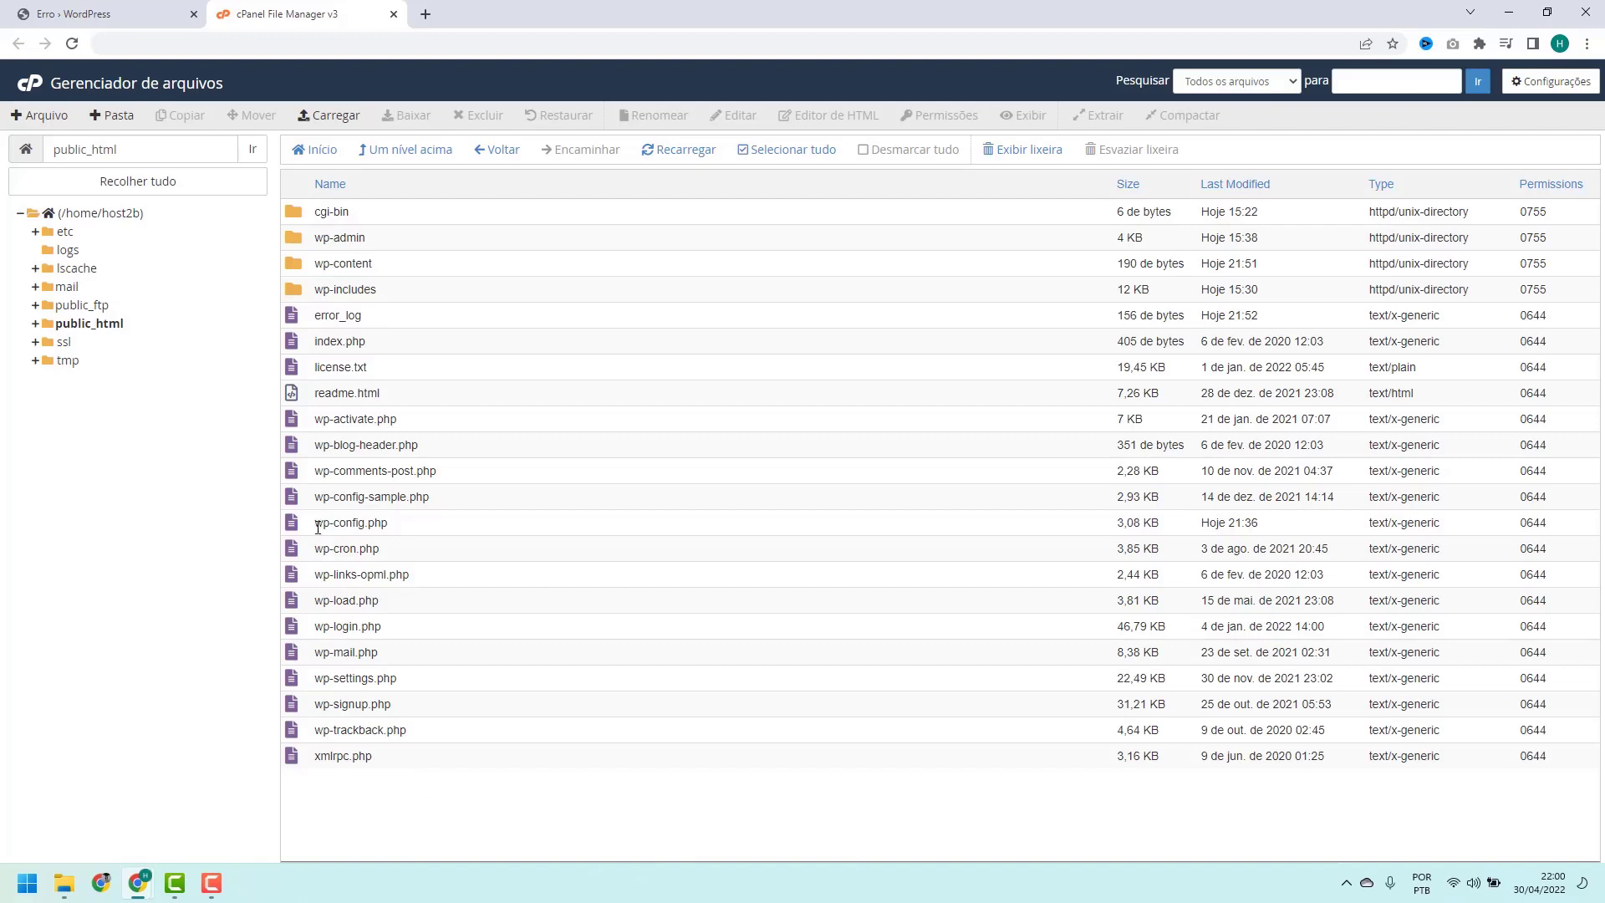
{"action": "left_click", "coordinate": [399, 523]}
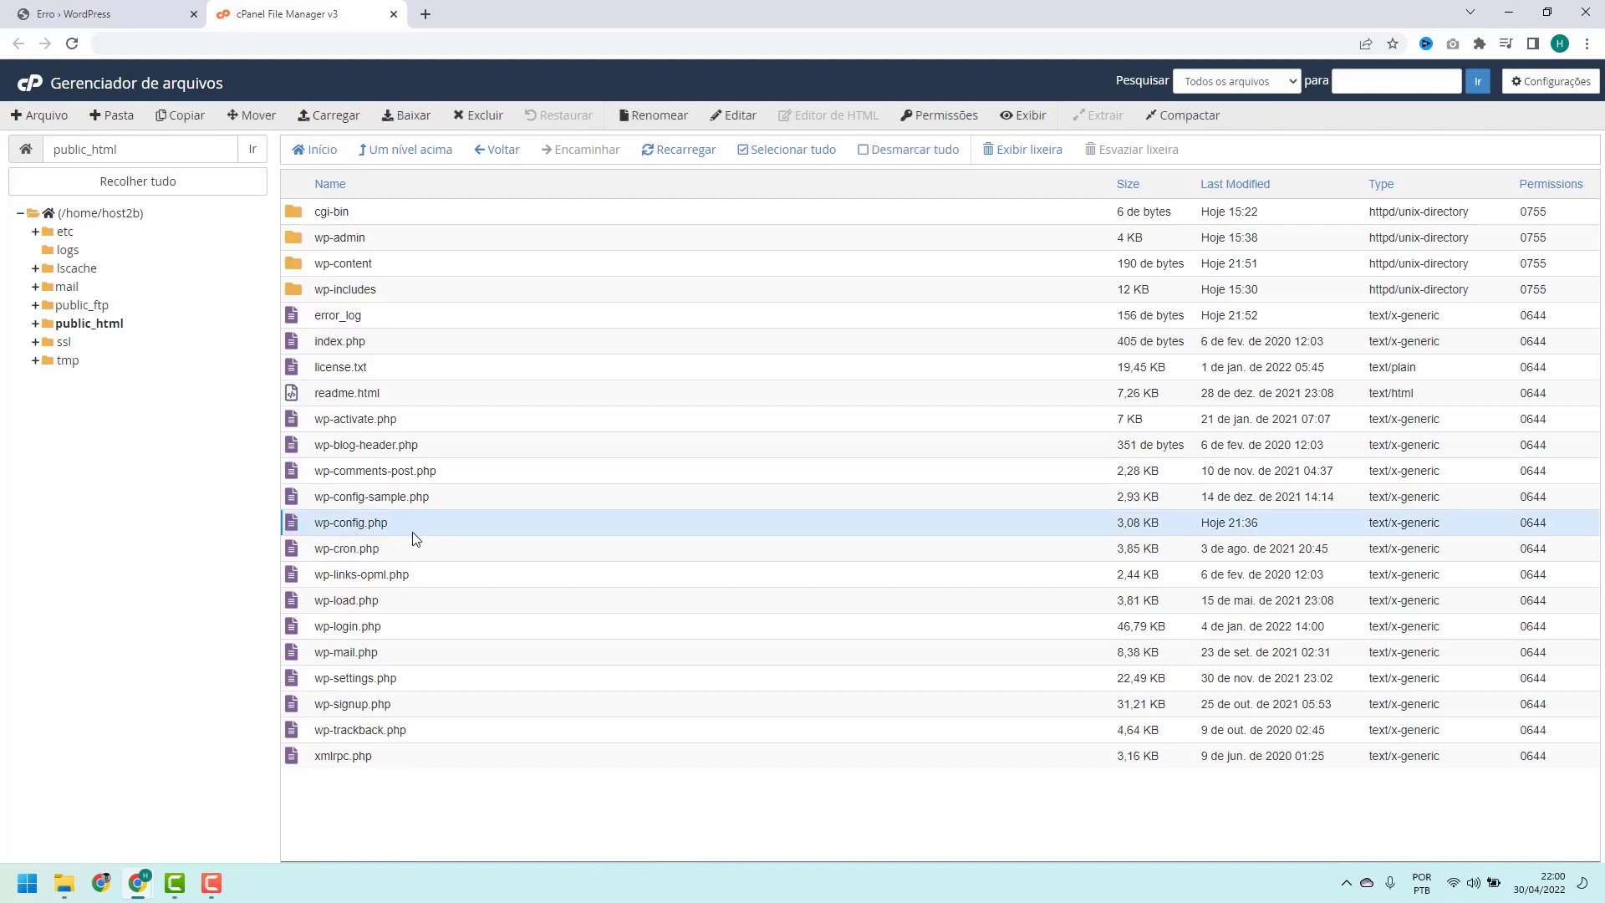
{"action": "right_click", "coordinate": [404, 527]}
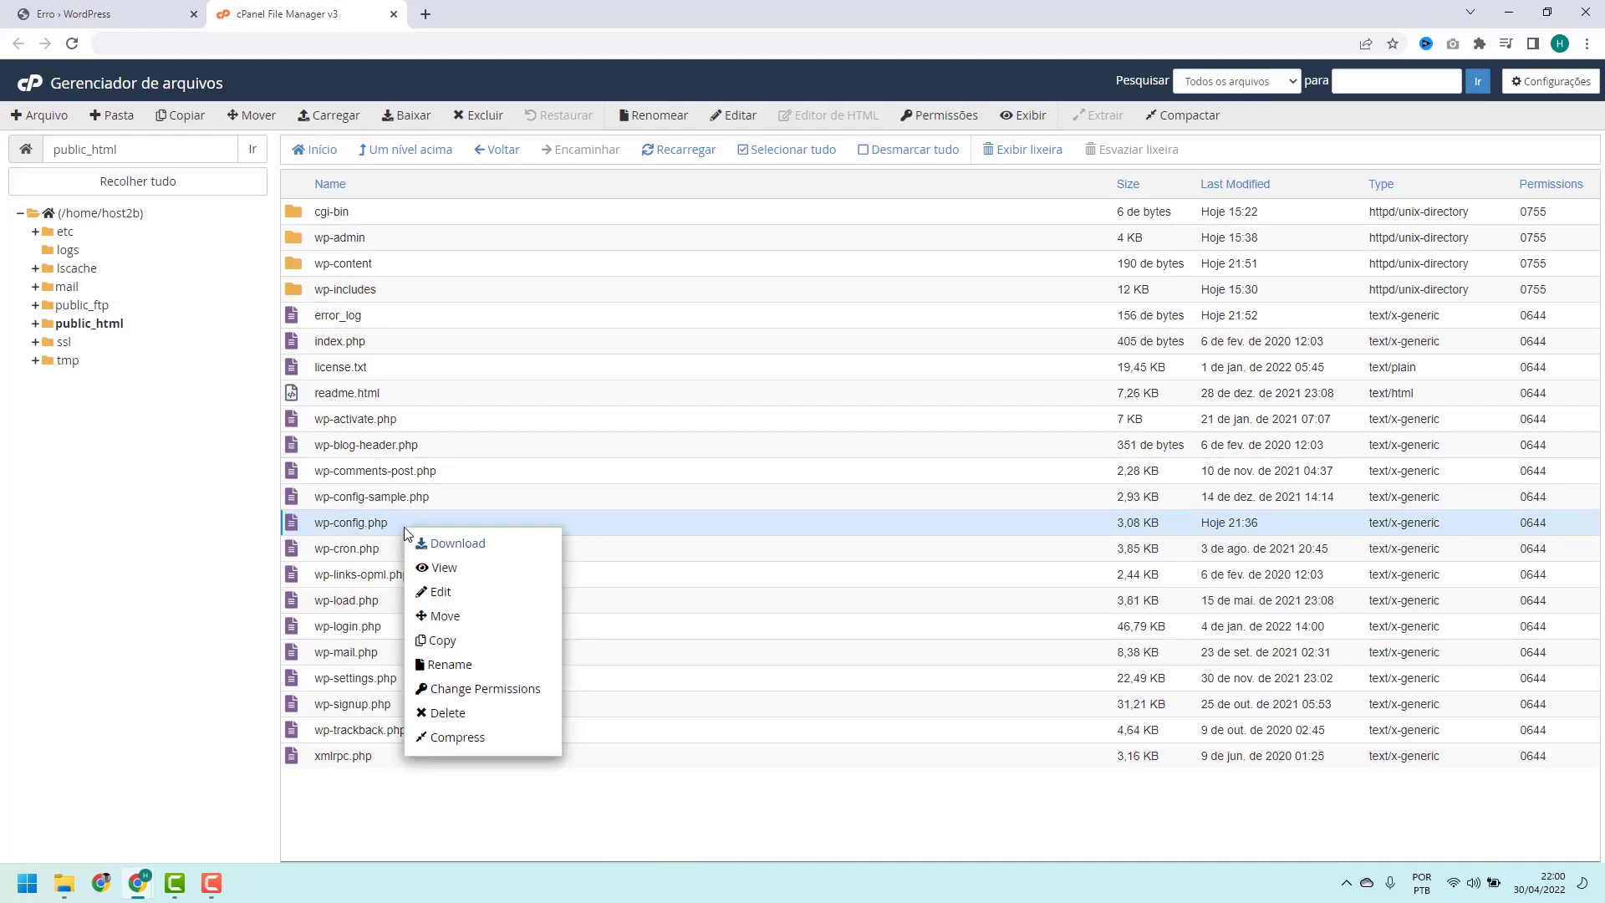
{"action": "left_click", "coordinate": [435, 595]}
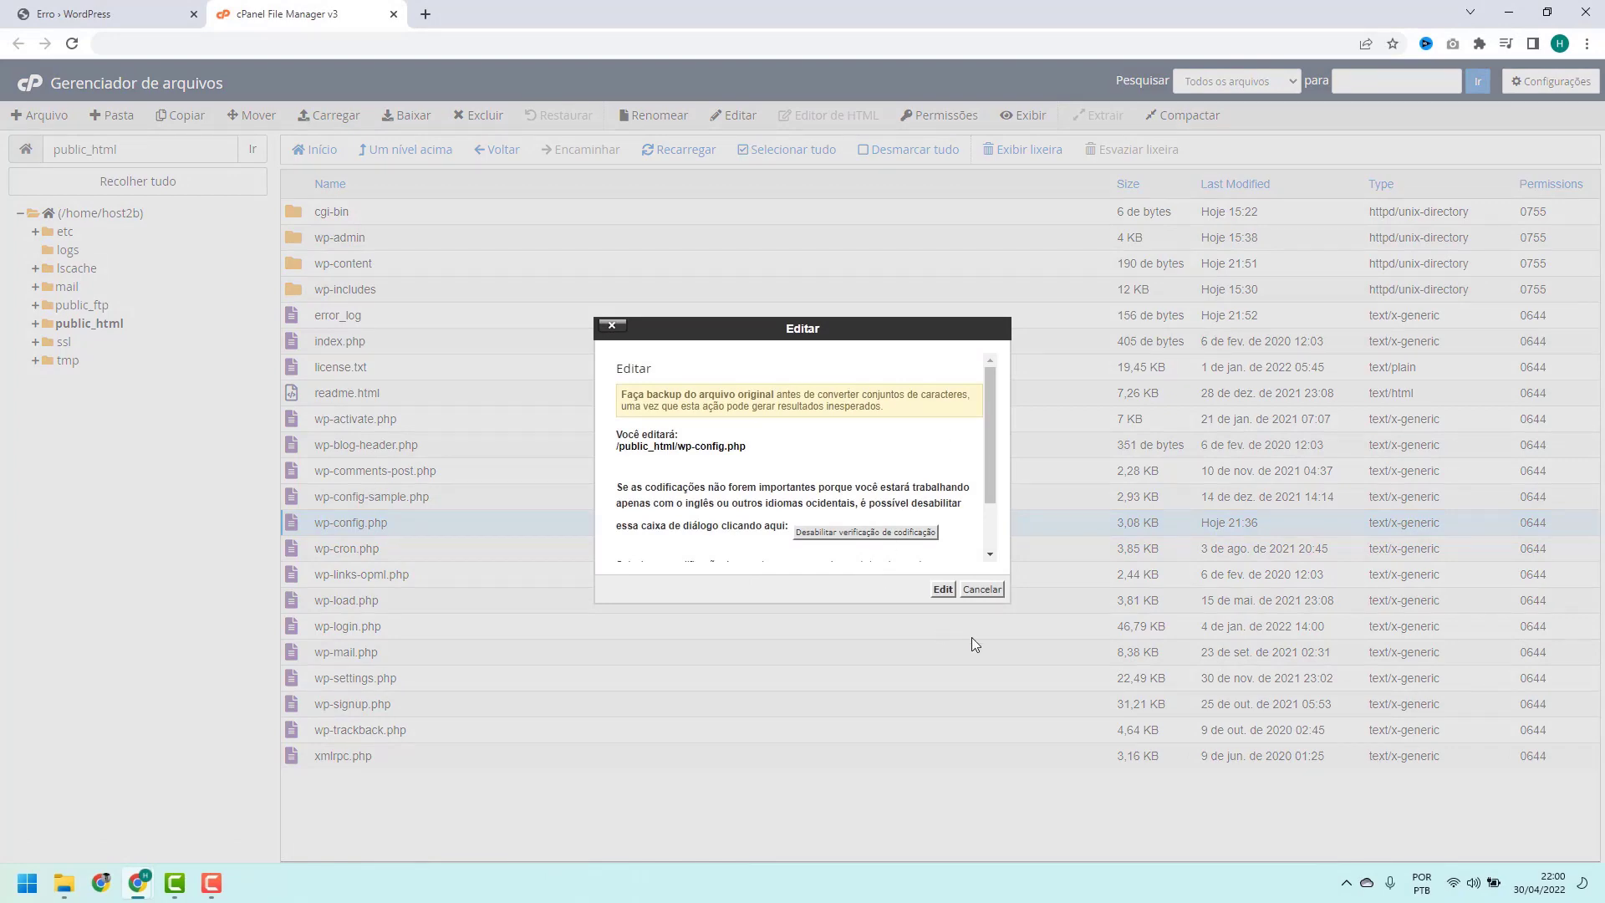
{"action": "left_click", "coordinate": [942, 590]}
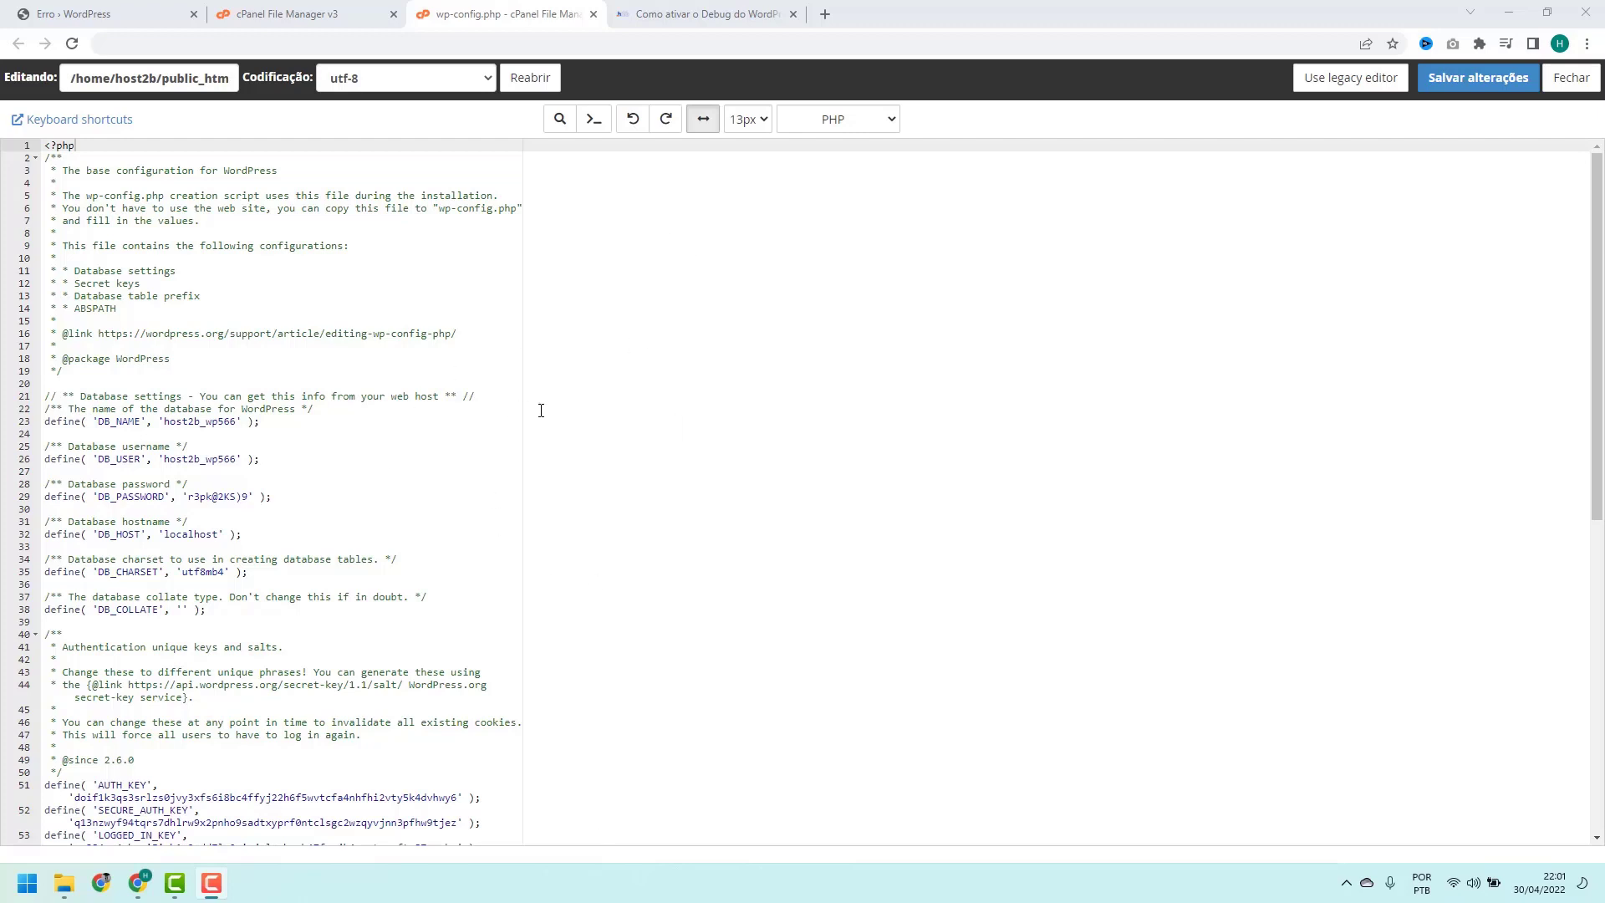
Copy the two-line WP_DEBUG activation snippet, including its comment, from the "Como ativar o Debug do WordPress" article.
{"action": "left_click", "coordinate": [699, 15]}
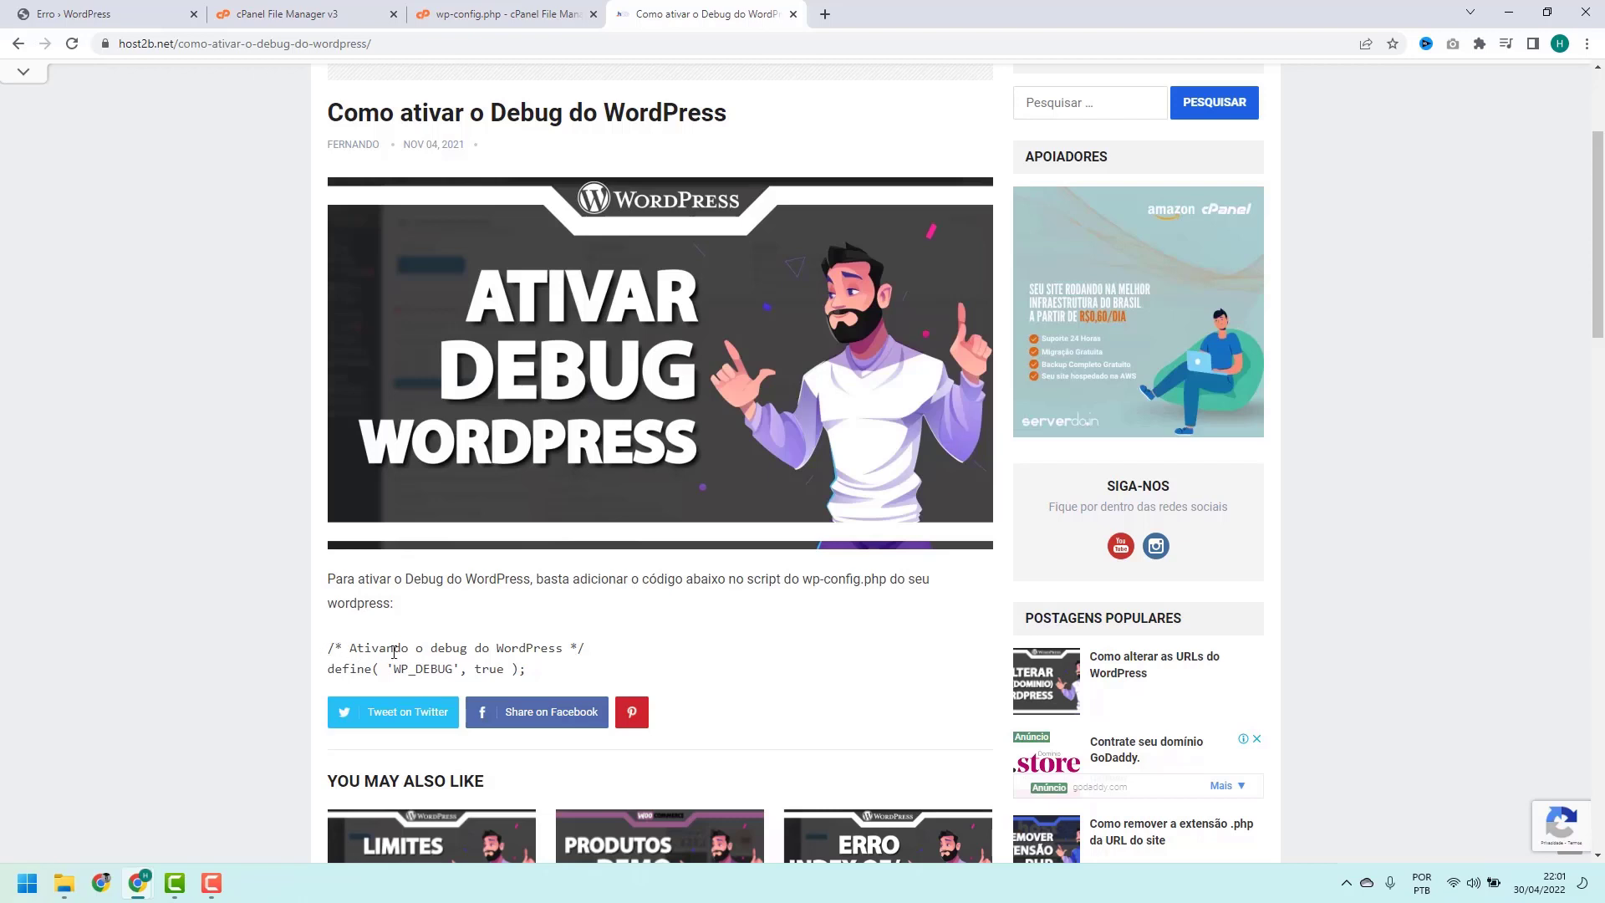
{"action": "left_click_drag", "start_coordinate": [544, 681], "coordinate": [323, 649]}
{"action": "key", "text": "ctrl+c"}
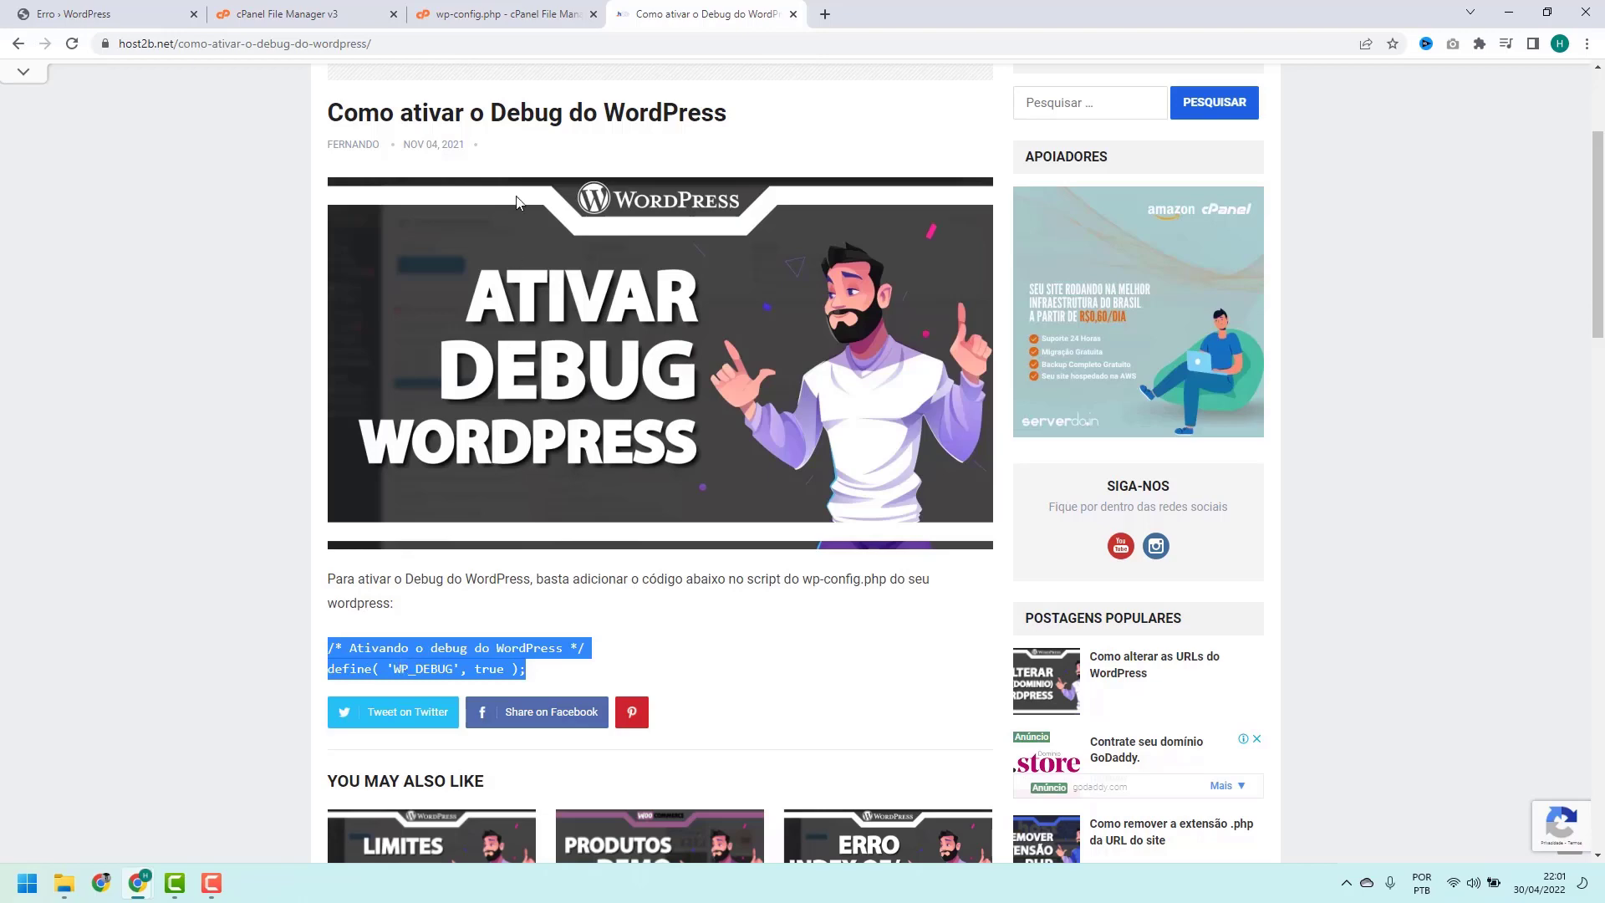
Paste the copied debug code, define( 'WP_DEBUG', true );, below the opening <?php line of wp-config.php and save the file.
{"action": "left_click", "coordinate": [533, 14]}
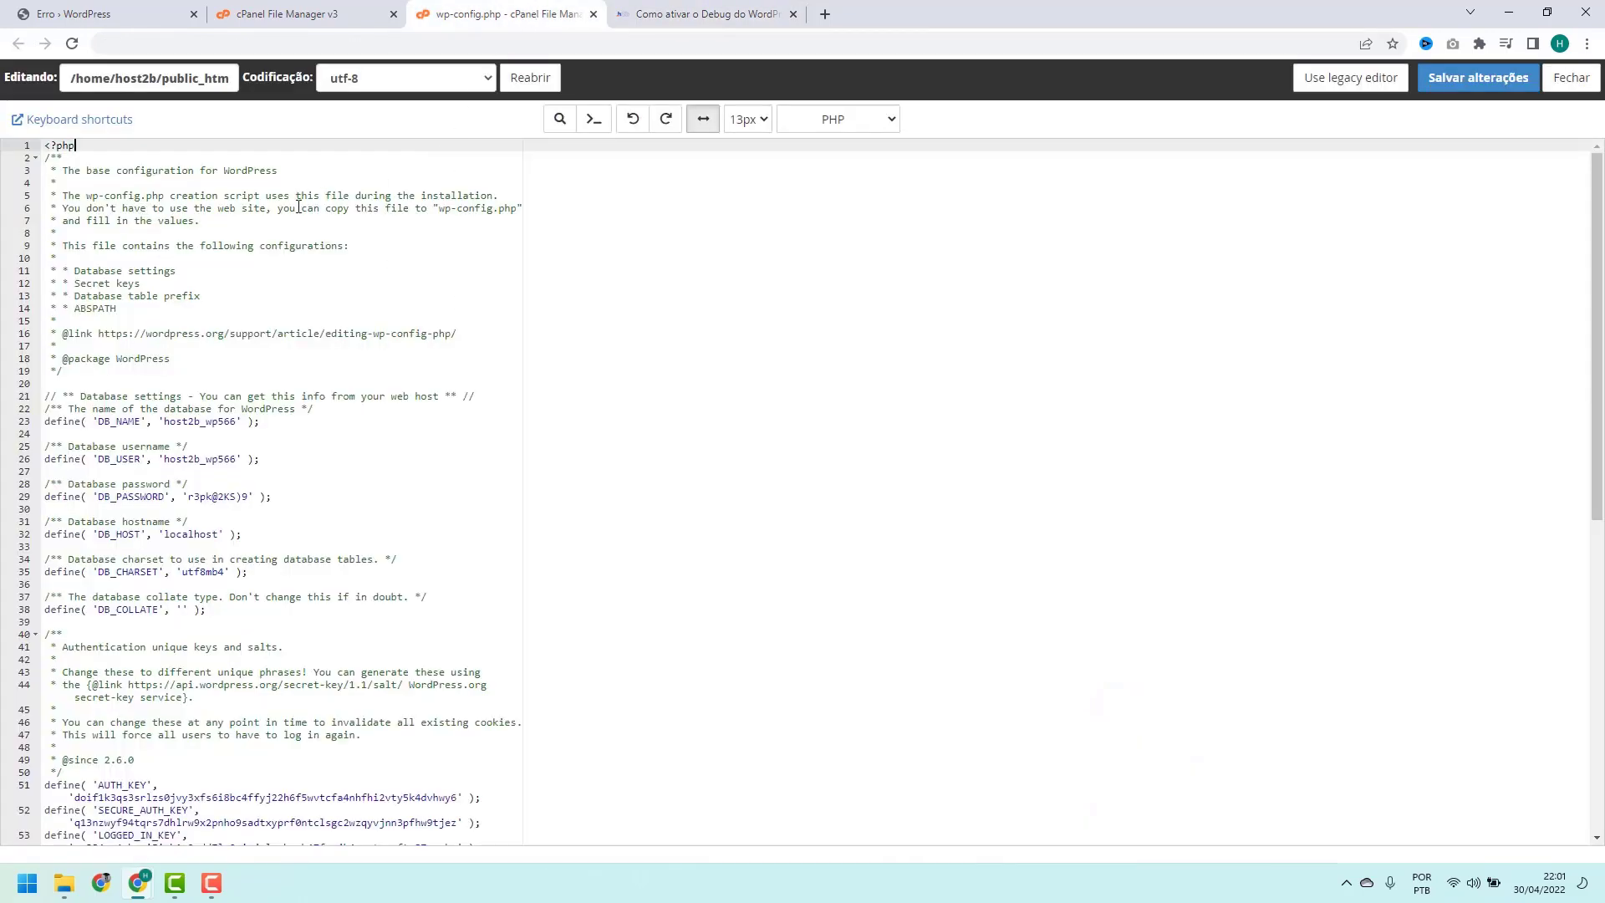
{"action": "double_click", "coordinate": [56, 146]}
{"action": "left_click", "coordinate": [56, 145]}
{"action": "left_click", "coordinate": [80, 146]}
{"action": "key", "text": "Return"}
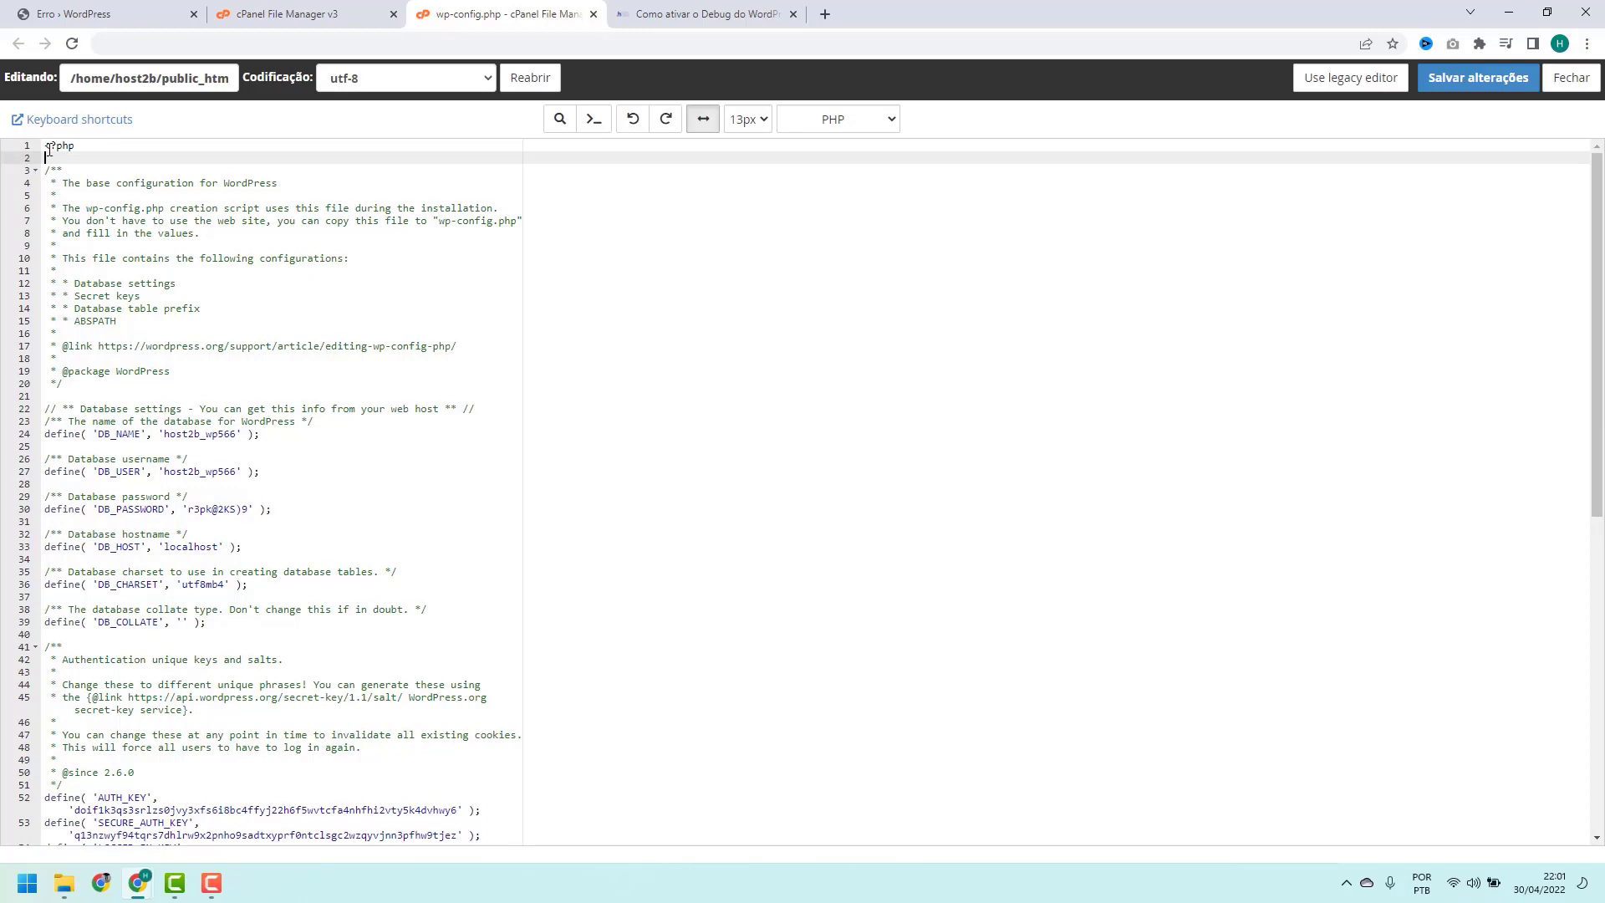
{"action": "key", "text": "ctrl+v"}
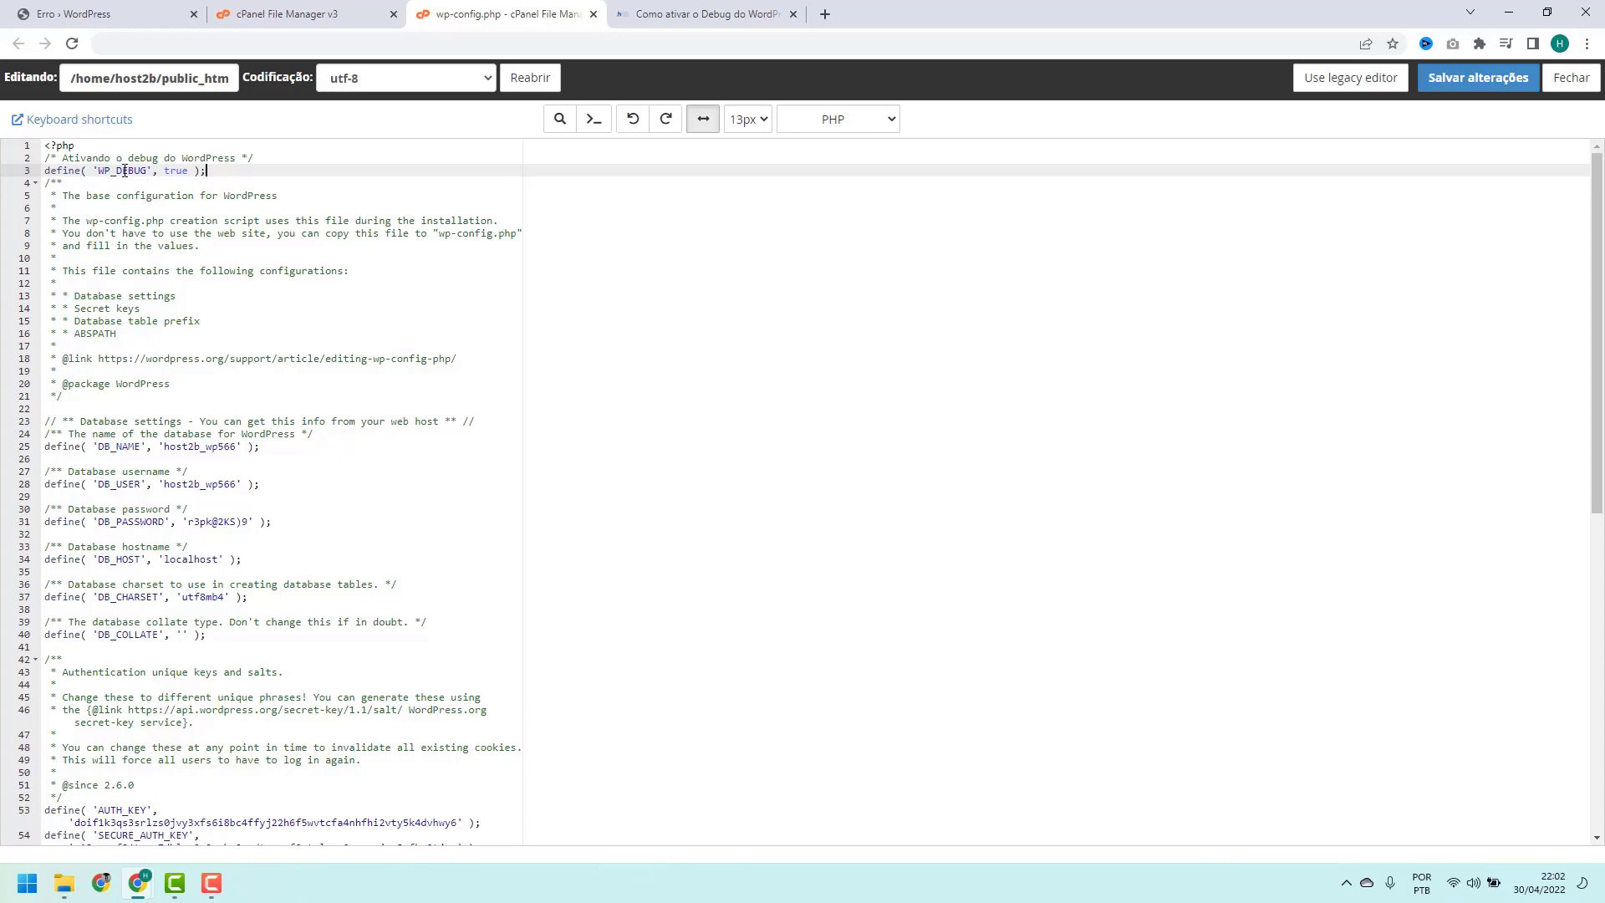
{"action": "left_click", "coordinate": [251, 181]}
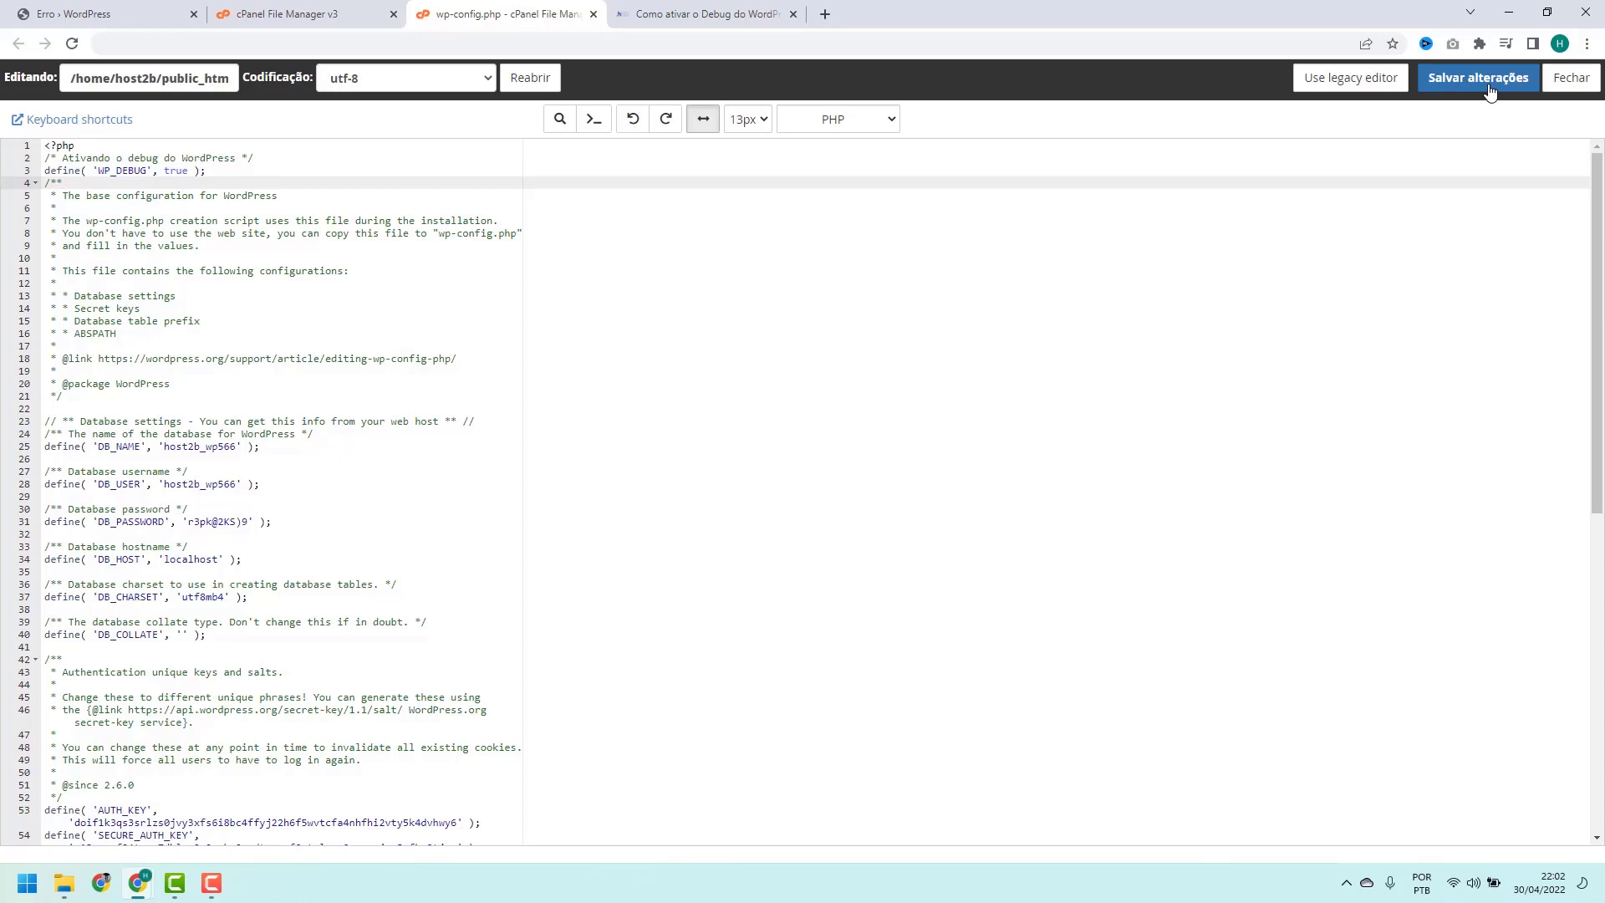
{"action": "left_click", "coordinate": [1488, 92]}
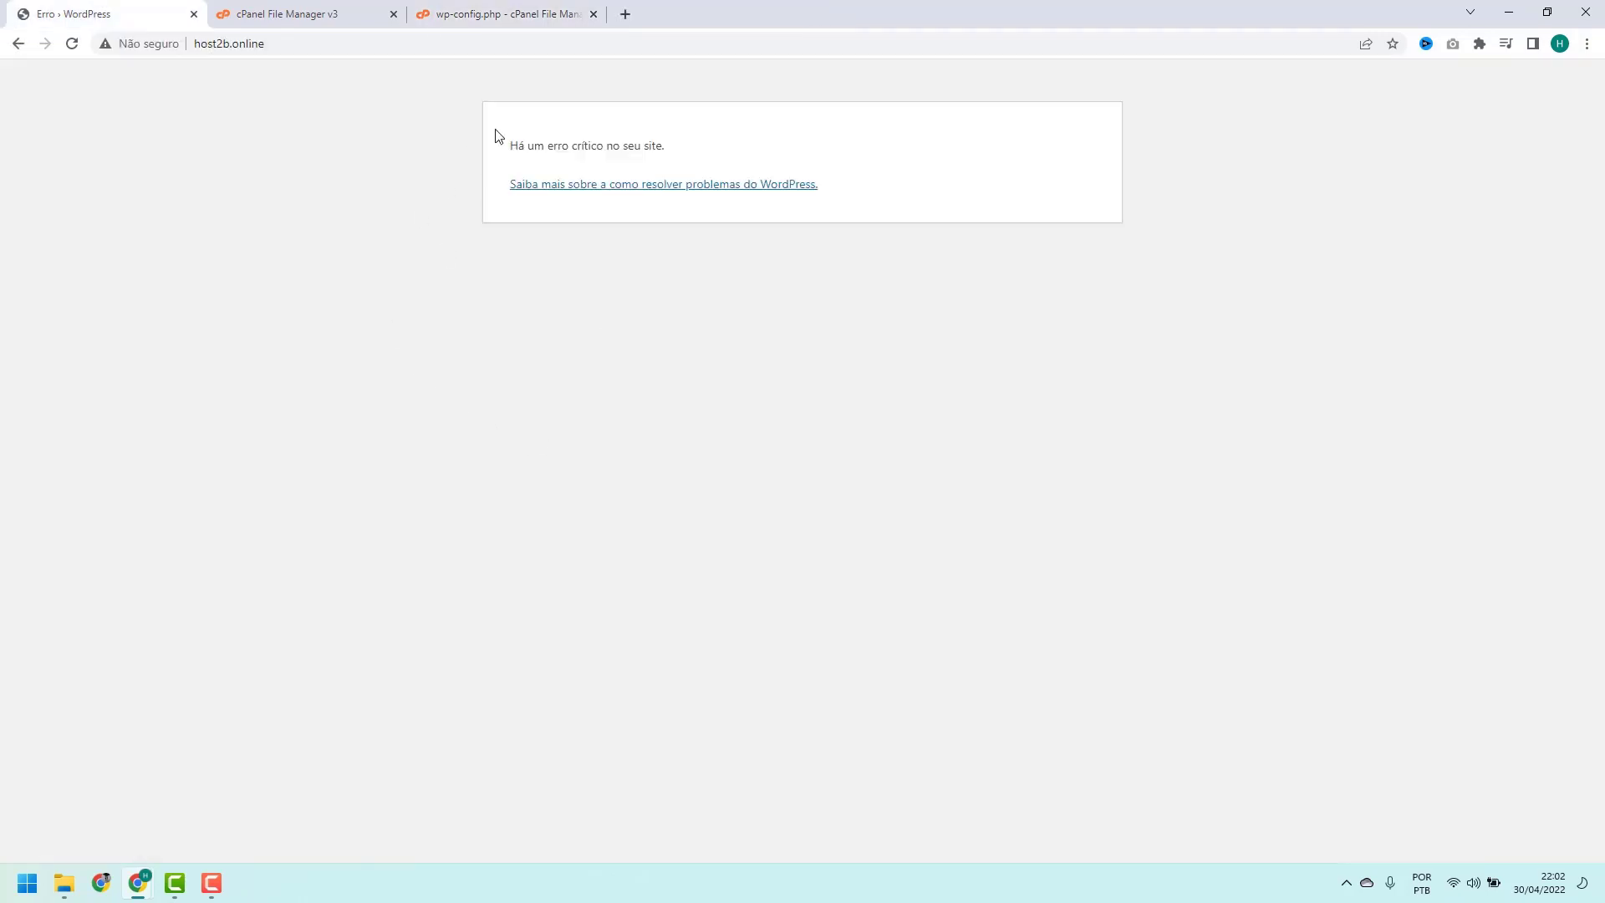
Reload the broken site and examine the parse error's folder path, plugin name, file and line number.
{"action": "left_click", "coordinate": [79, 45]}
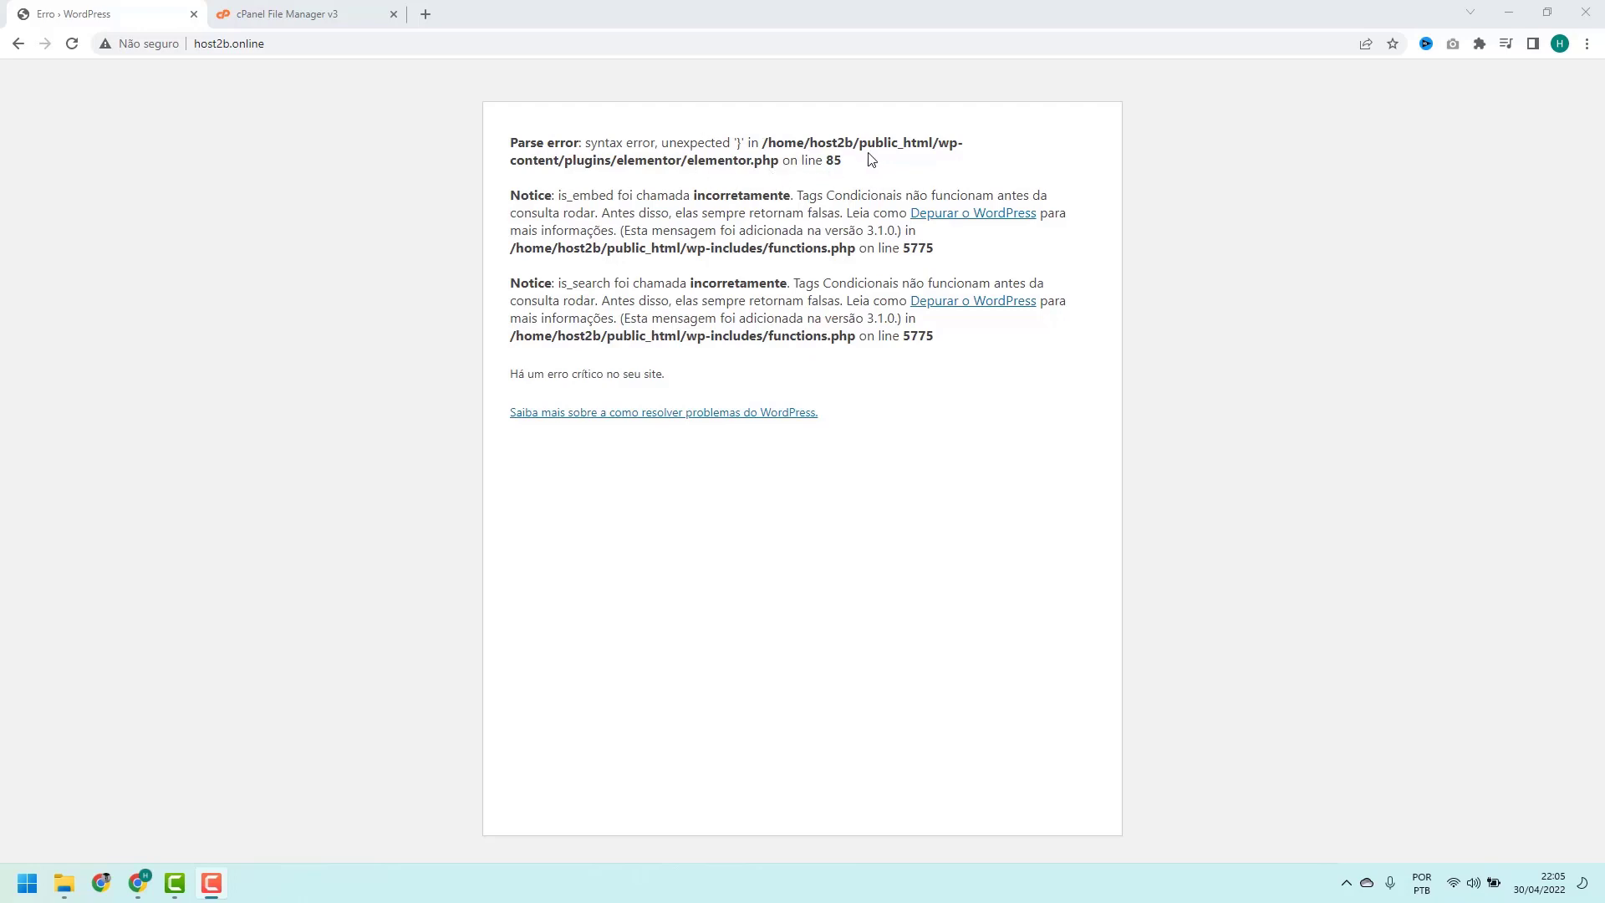
{"action": "left_click_drag", "start_coordinate": [857, 142], "coordinate": [917, 140]}
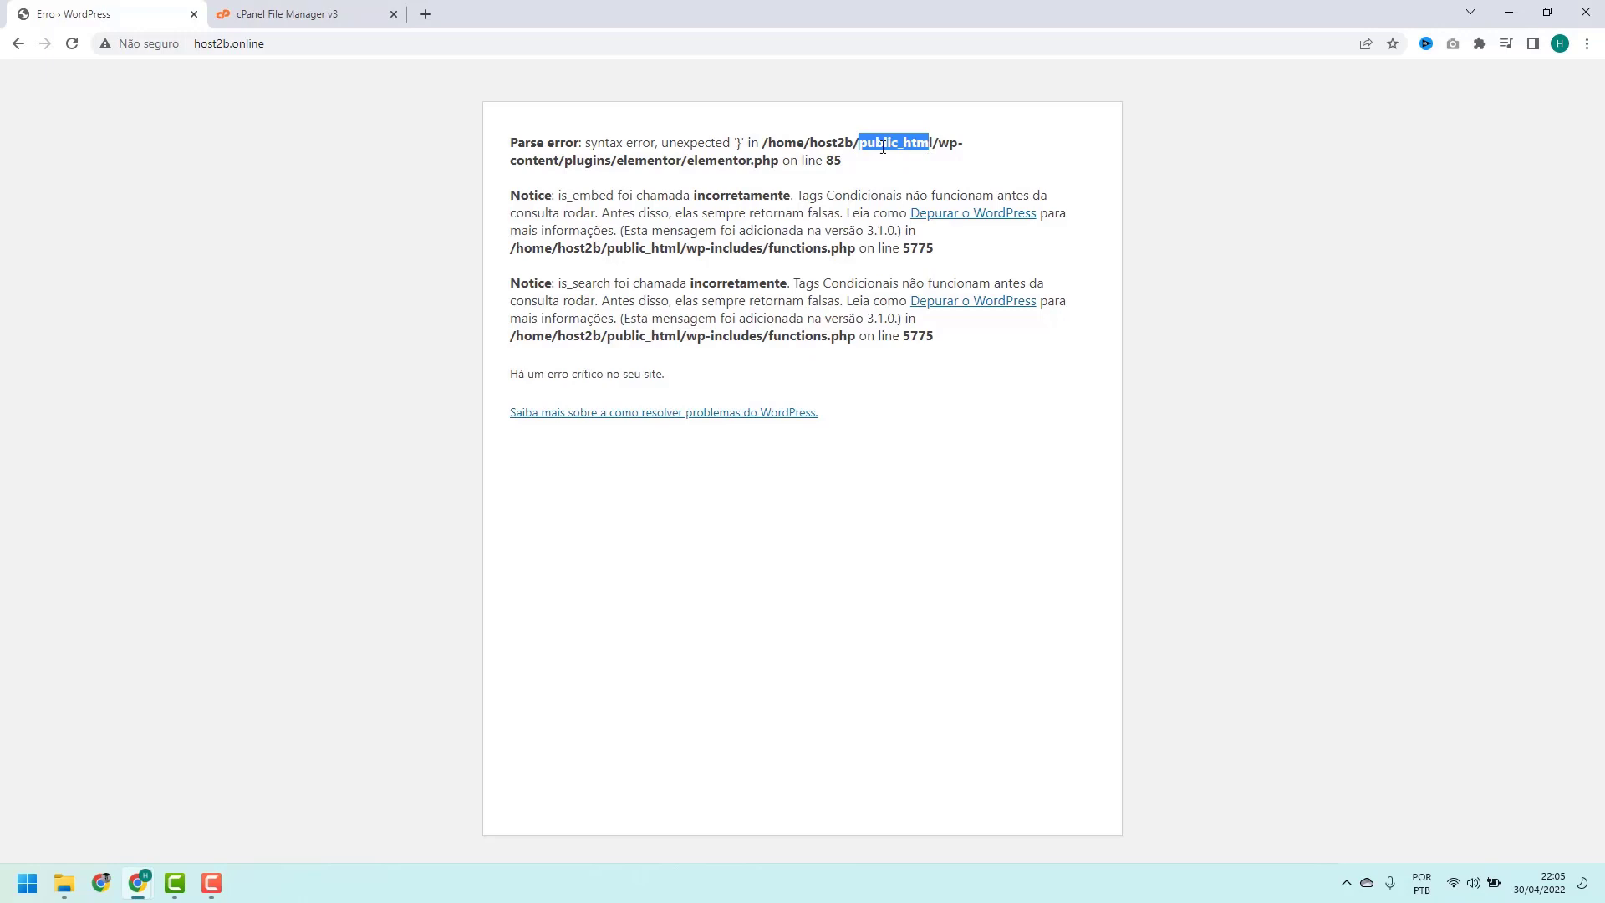
{"action": "left_click", "coordinate": [929, 143]}
{"action": "double_click", "coordinate": [941, 142]}
{"action": "left_click", "coordinate": [931, 144]}
{"action": "left_click_drag", "start_coordinate": [938, 144], "coordinate": [551, 168]}
{"action": "left_click", "coordinate": [934, 146]}
{"action": "double_click", "coordinate": [578, 161]}
{"action": "left_click", "coordinate": [571, 159]}
{"action": "double_click", "coordinate": [587, 160]}
{"action": "left_click", "coordinate": [585, 156]}
{"action": "left_click_drag", "start_coordinate": [504, 138], "coordinate": [799, 159]}
{"action": "left_click", "coordinate": [799, 157]}
{"action": "double_click", "coordinate": [589, 161]}
{"action": "left_click", "coordinate": [591, 159]}
{"action": "double_click", "coordinate": [631, 160]}
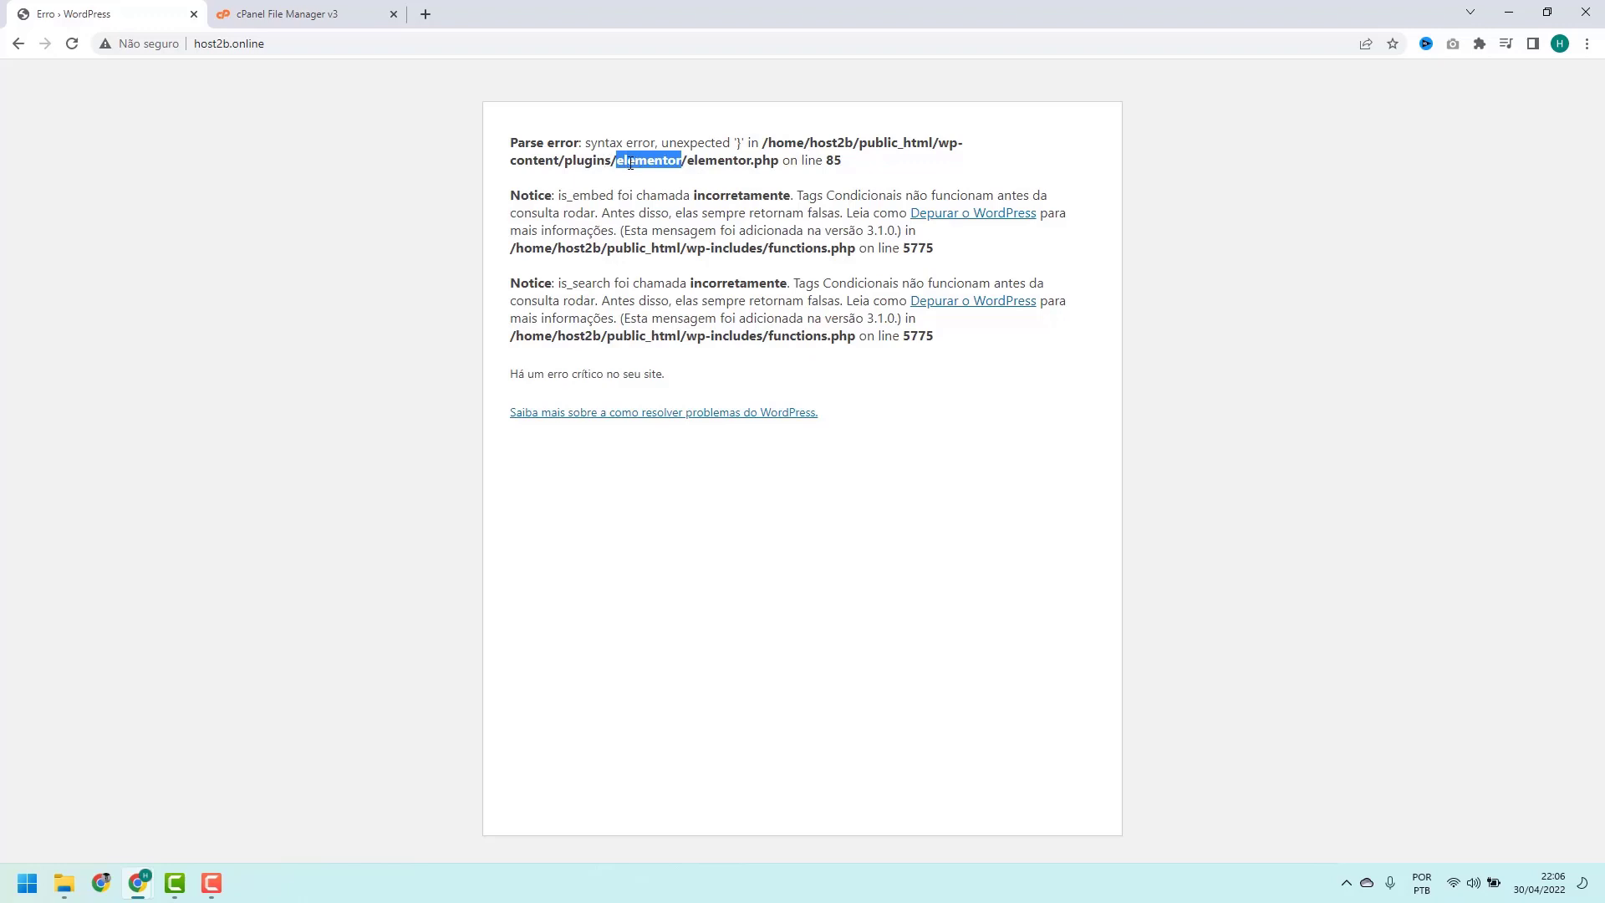
{"action": "left_click", "coordinate": [630, 164]}
{"action": "left_click_drag", "start_coordinate": [937, 143], "coordinate": [961, 142]}
{"action": "left_click_drag", "start_coordinate": [509, 160], "coordinate": [545, 160]}
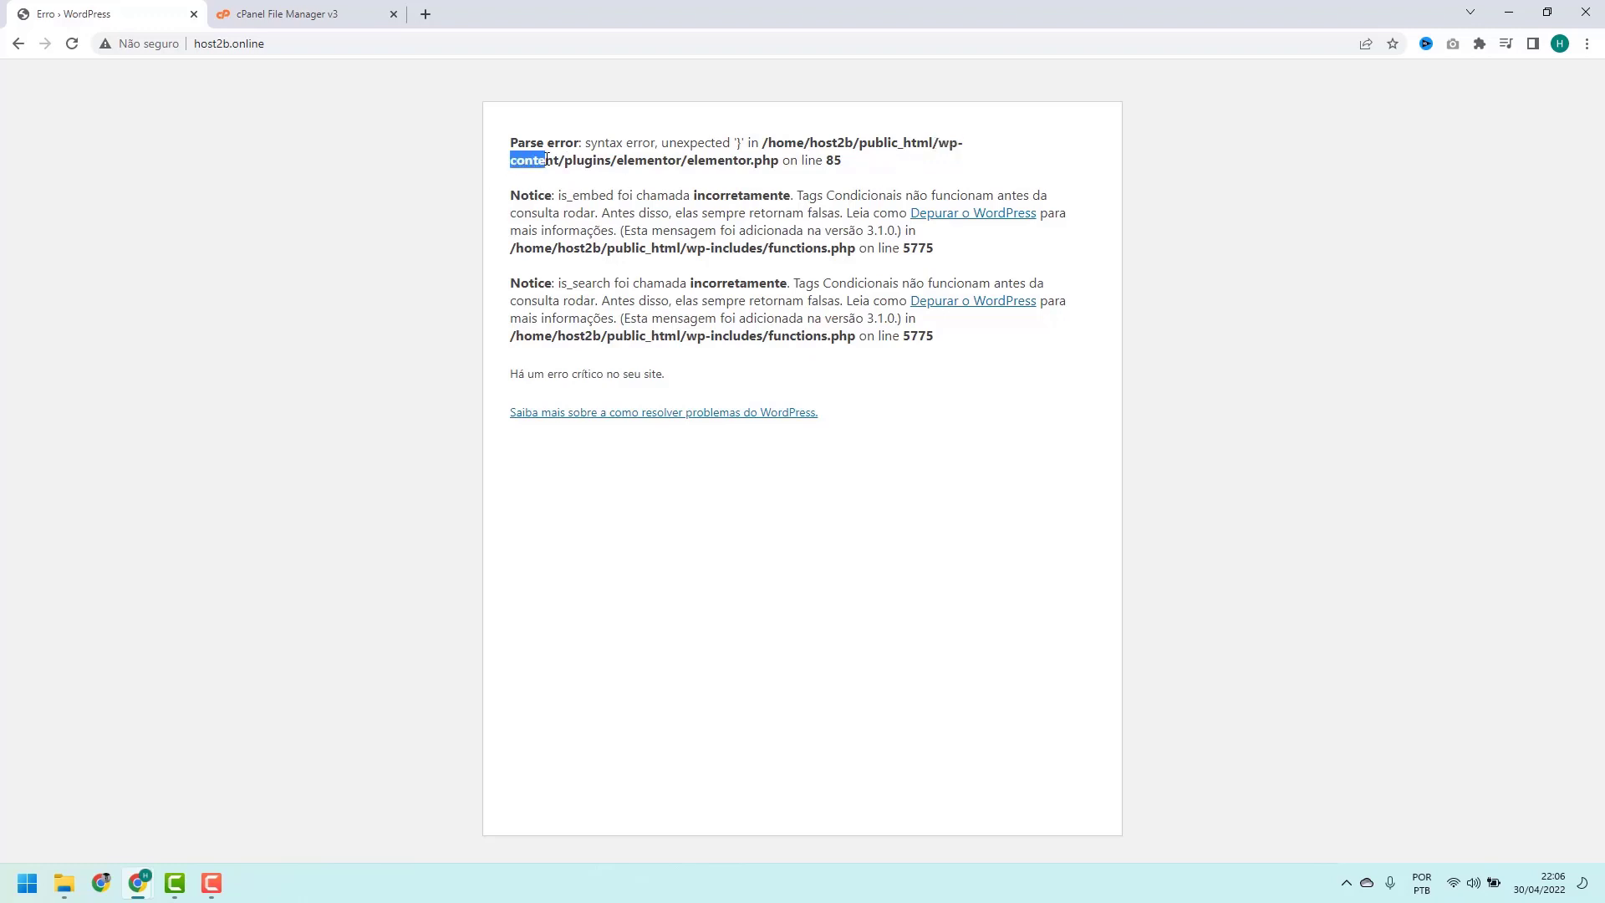
{"action": "left_click", "coordinate": [545, 160]}
{"action": "double_click", "coordinate": [588, 160]}
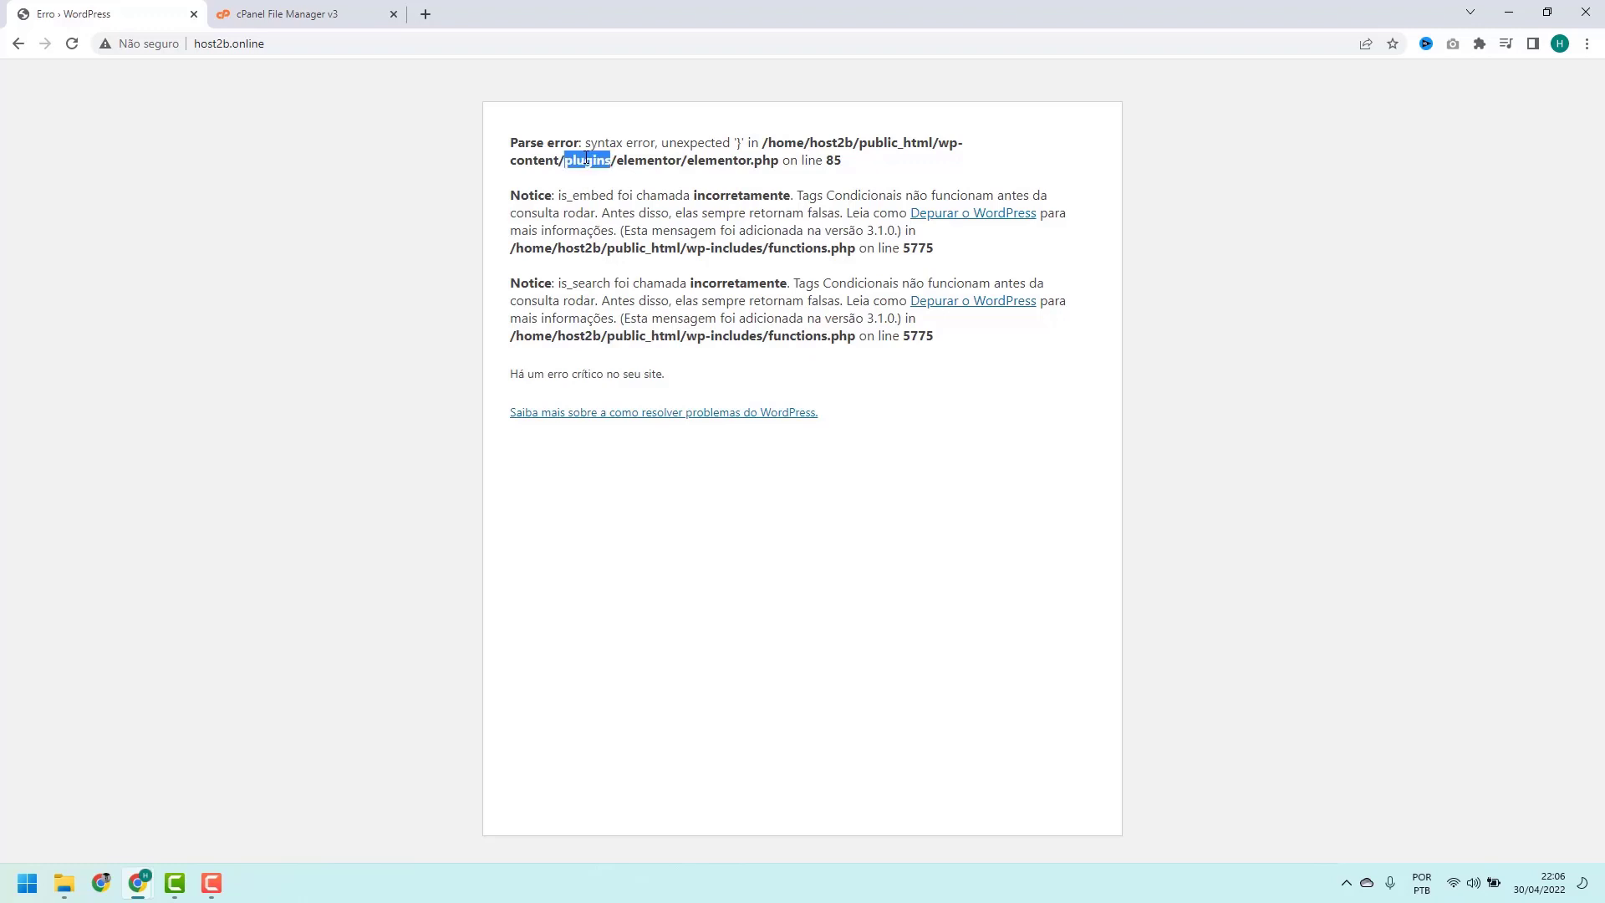
{"action": "left_click", "coordinate": [579, 159]}
{"action": "double_click", "coordinate": [579, 158]}
{"action": "left_click", "coordinate": [587, 159]}
{"action": "double_click", "coordinate": [625, 157]}
{"action": "left_click", "coordinate": [639, 165]}
{"action": "left_click_drag", "start_coordinate": [687, 163], "coordinate": [834, 164]}
{"action": "left_click", "coordinate": [786, 164]}
{"action": "left_click_drag", "start_coordinate": [691, 157], "coordinate": [841, 162]}
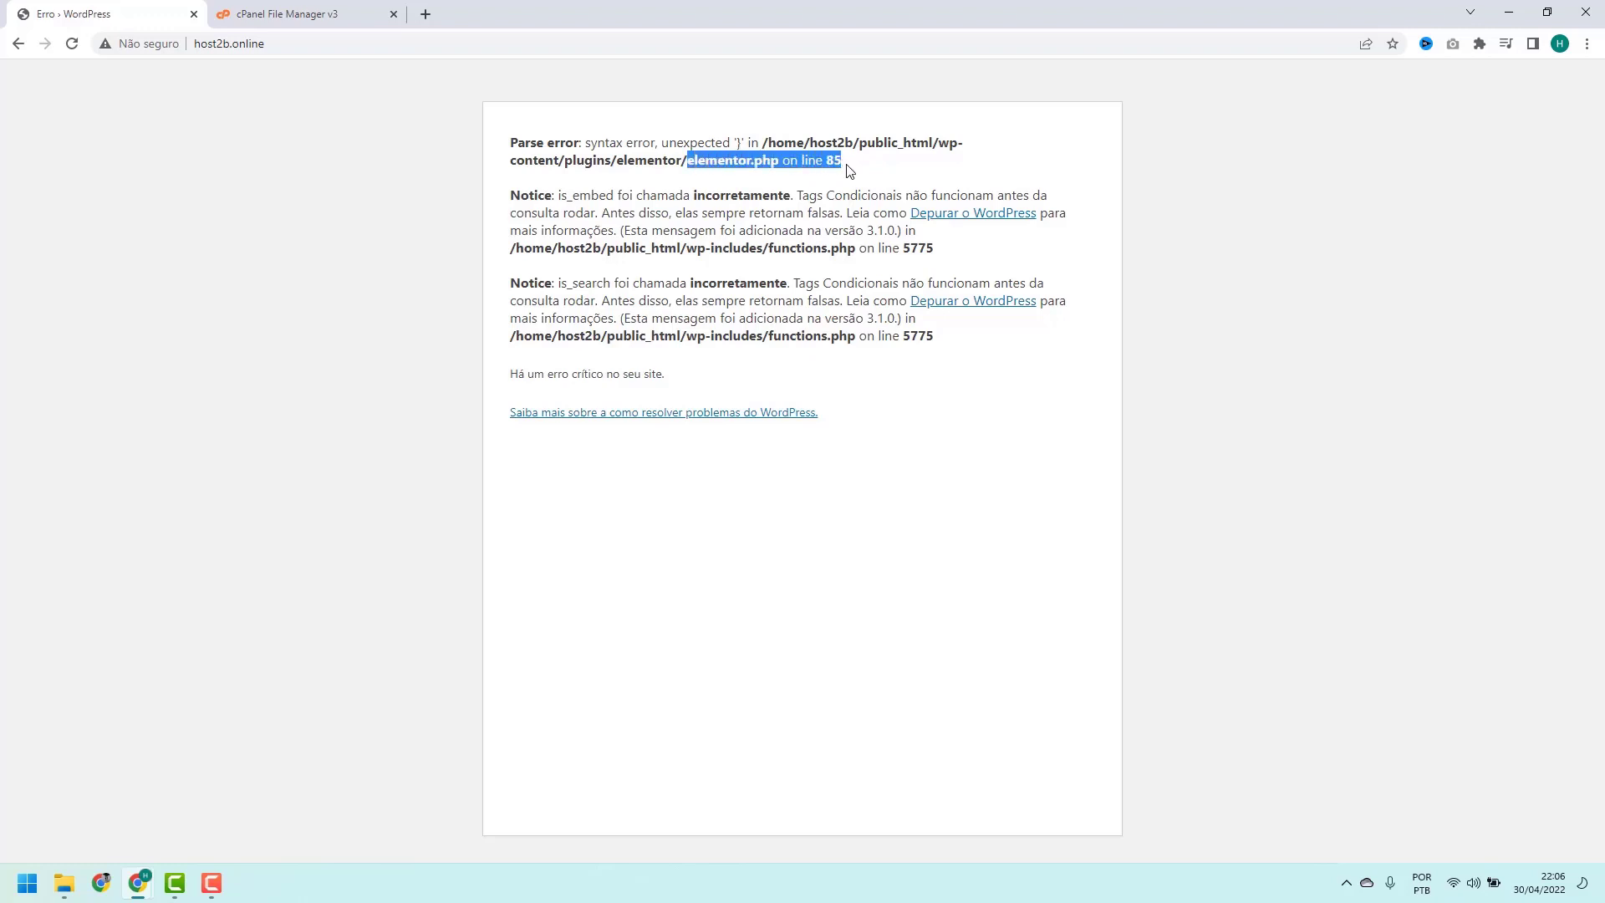
{"action": "left_click", "coordinate": [814, 168]}
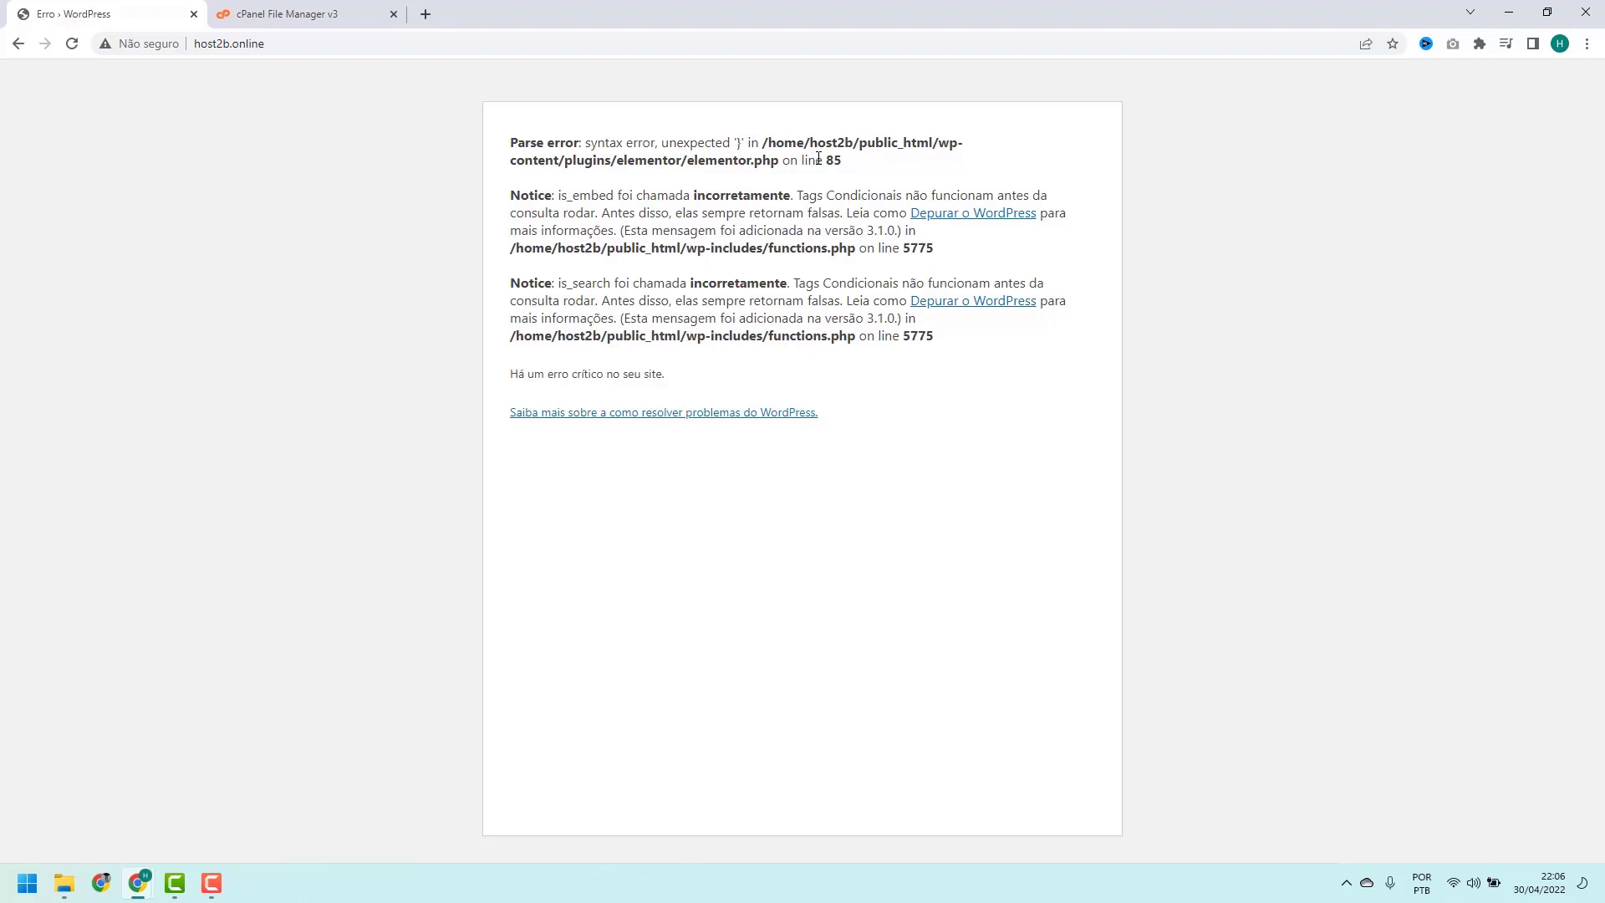
{"action": "double_click", "coordinate": [651, 161]}
{"action": "left_click", "coordinate": [651, 164]}
Go back to the cPanel File Manager and open the public_html/wp-content/plugins folder.
{"action": "left_click", "coordinate": [292, 14]}
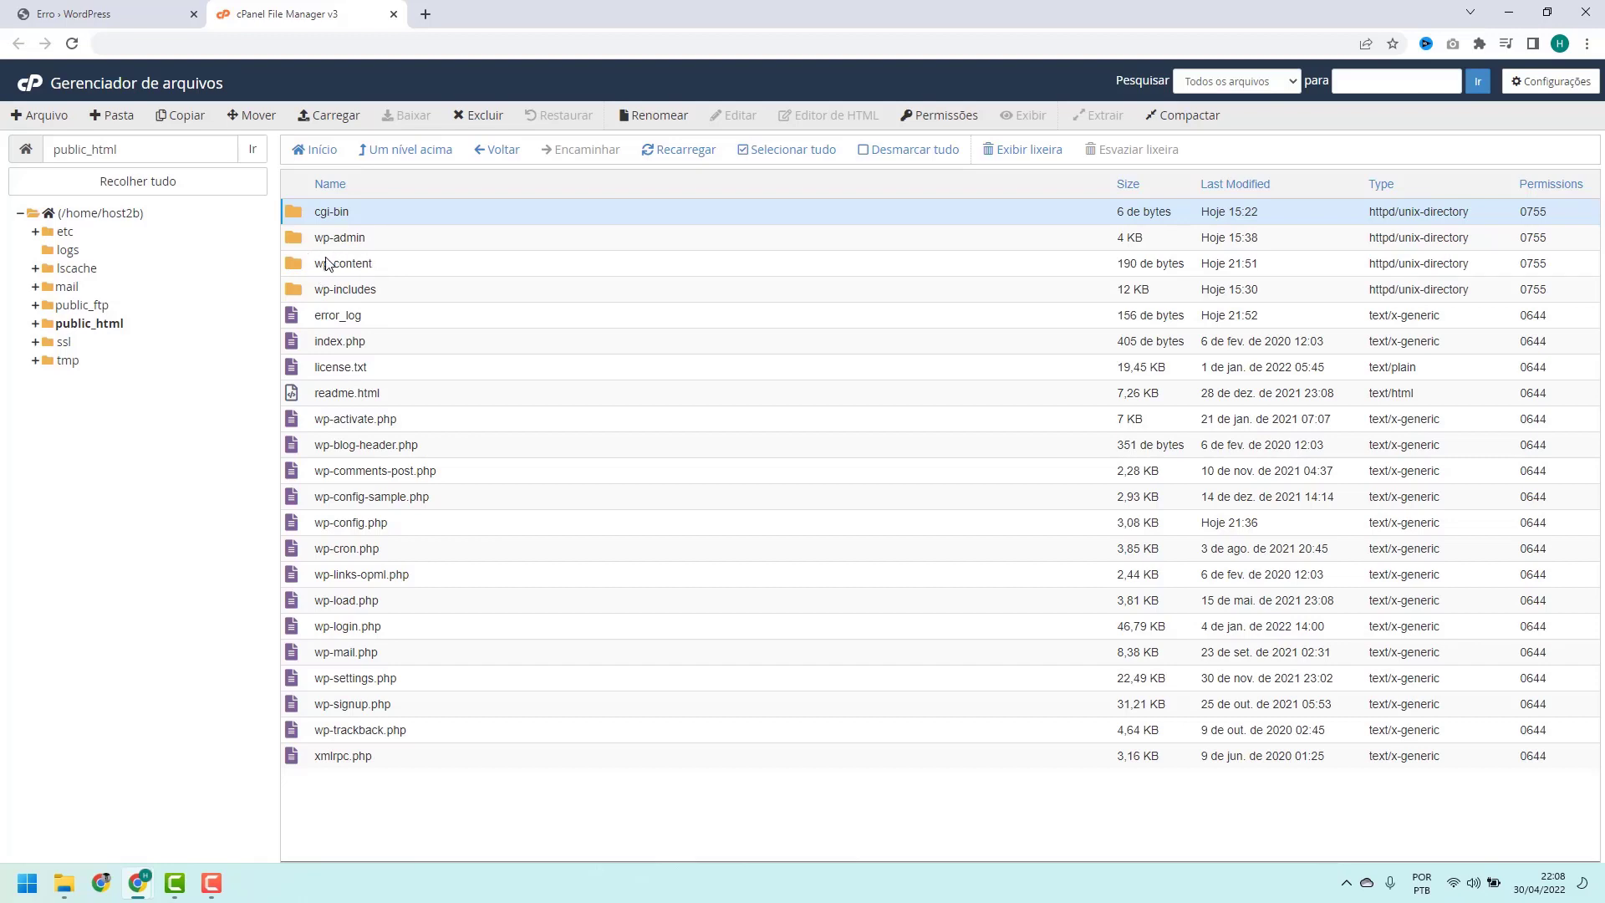
{"action": "double_click", "coordinate": [390, 266]}
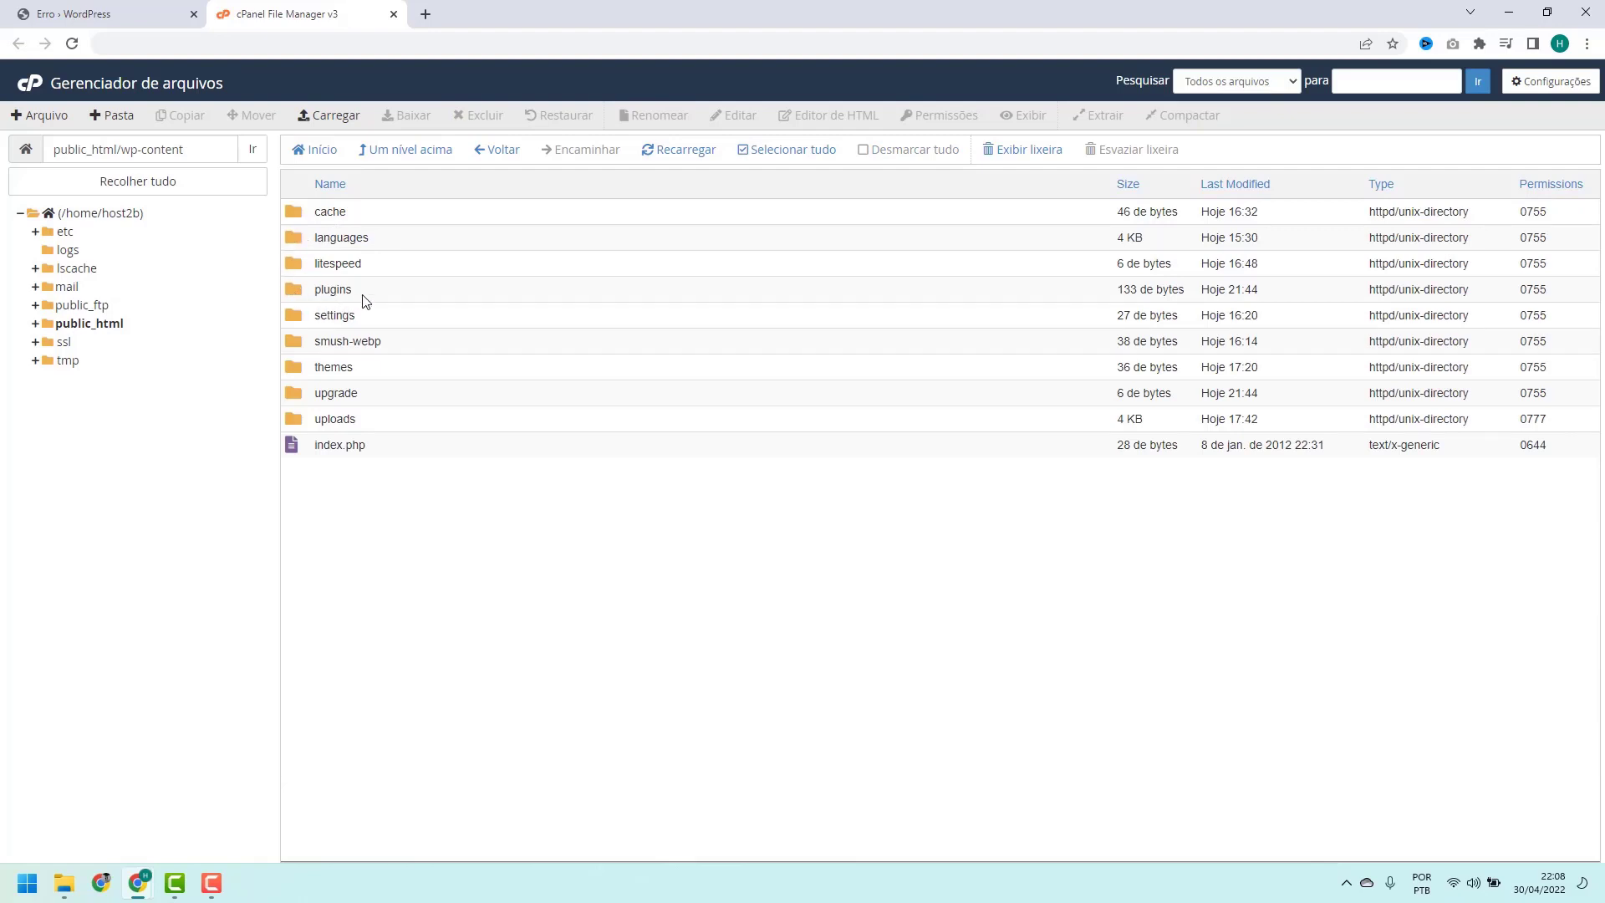
{"action": "double_click", "coordinate": [351, 289]}
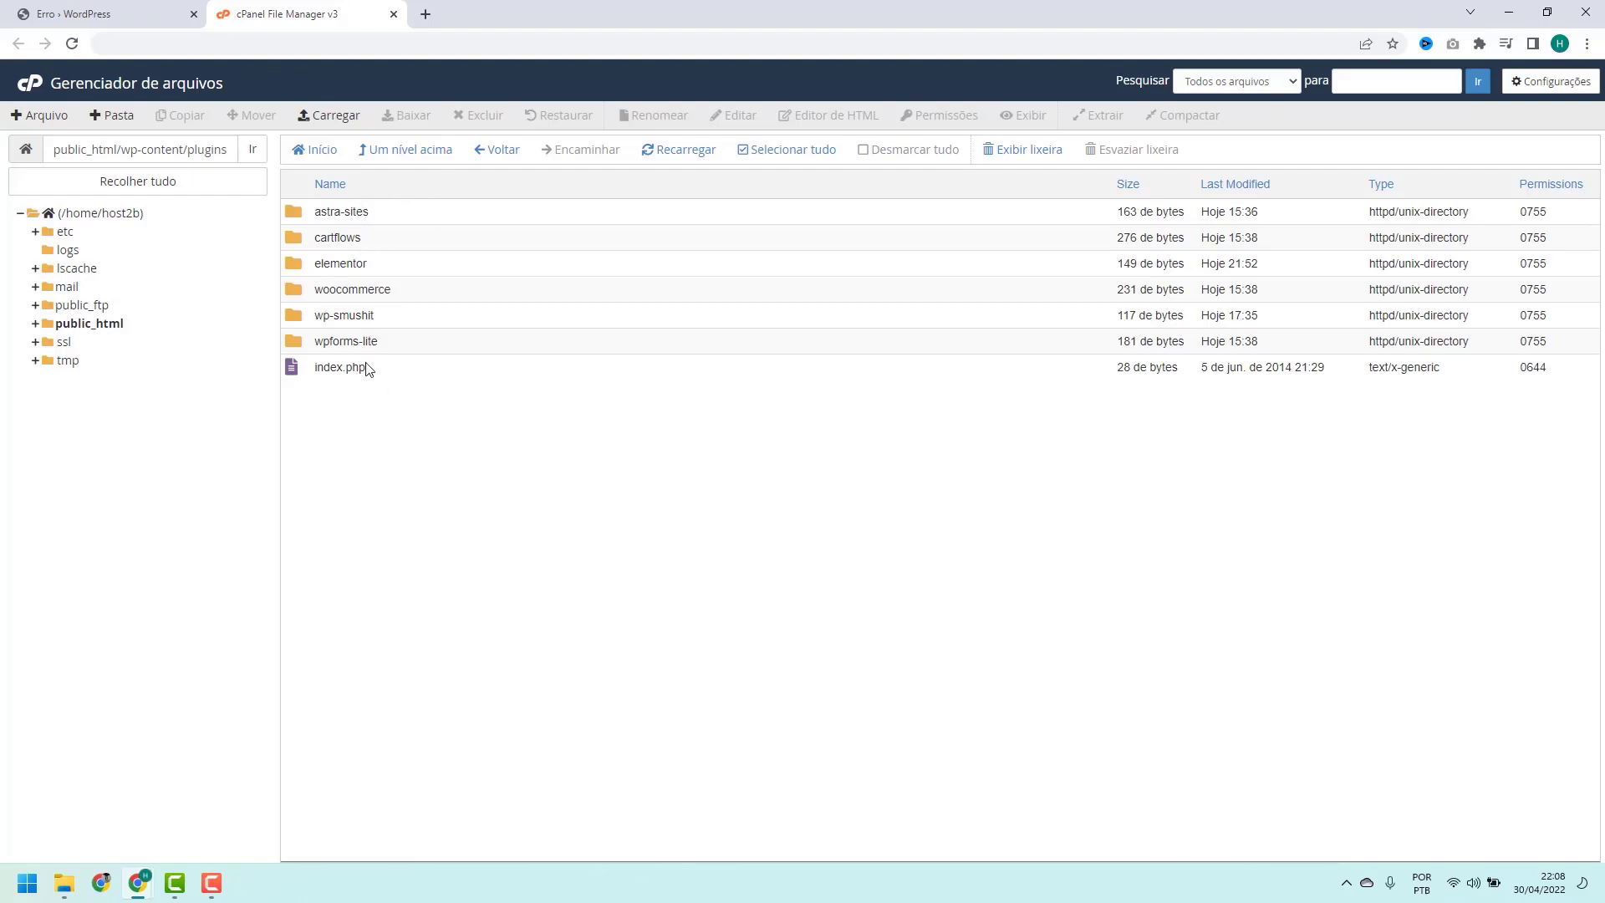
Rename the elementor plugin folder to elementor-antigo and reload the site to check it.
{"action": "left_click", "coordinate": [384, 267]}
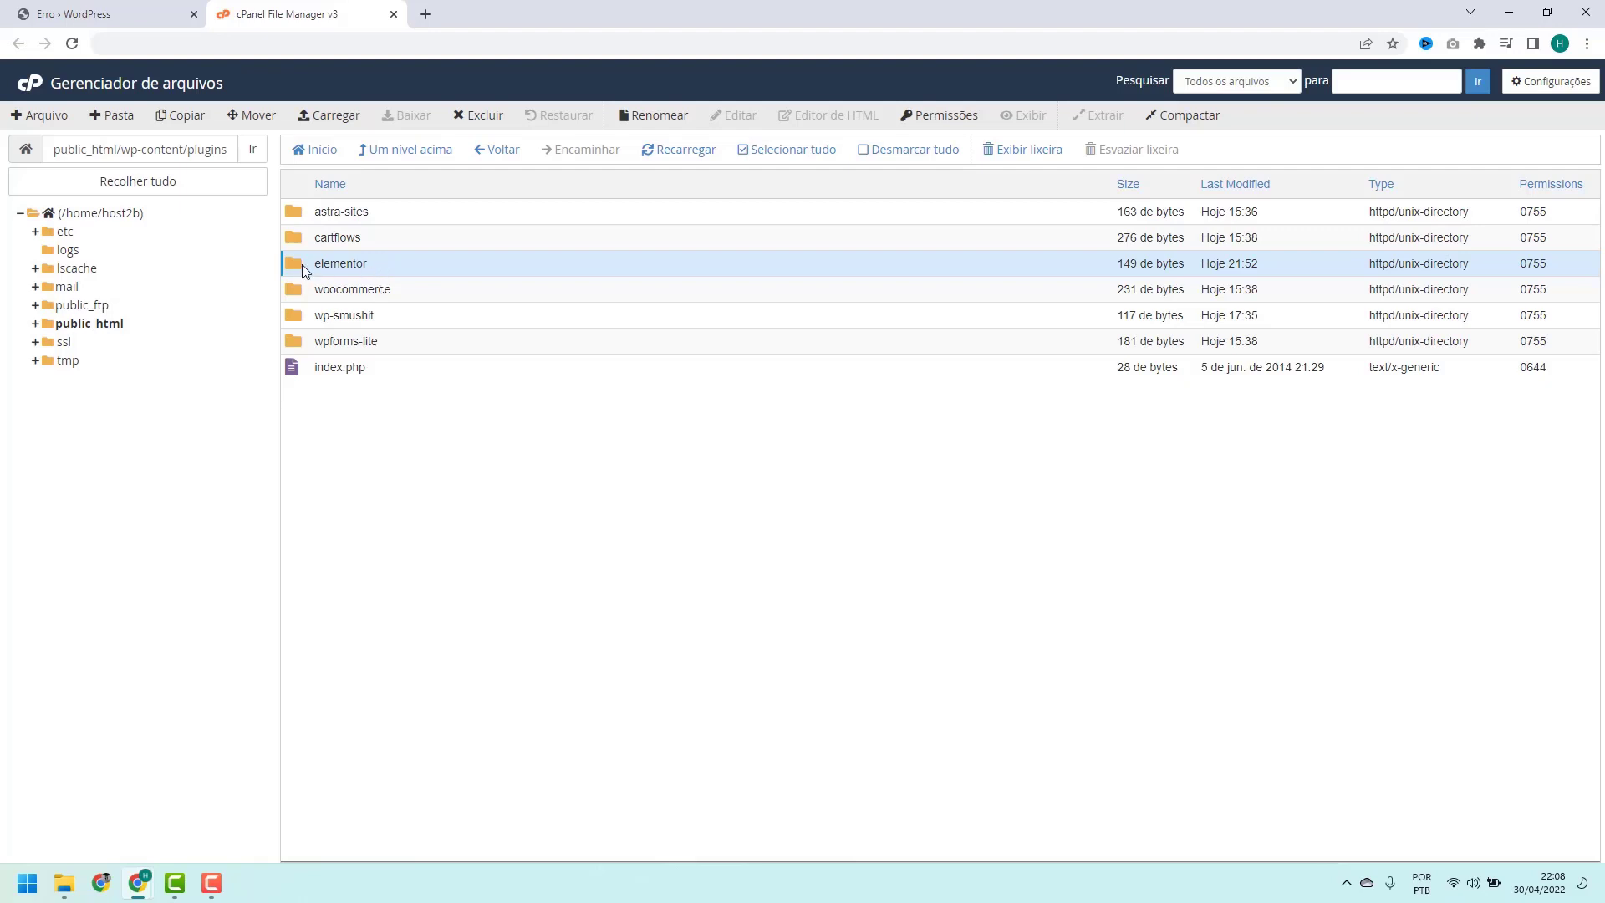
{"action": "right_click", "coordinate": [371, 266]}
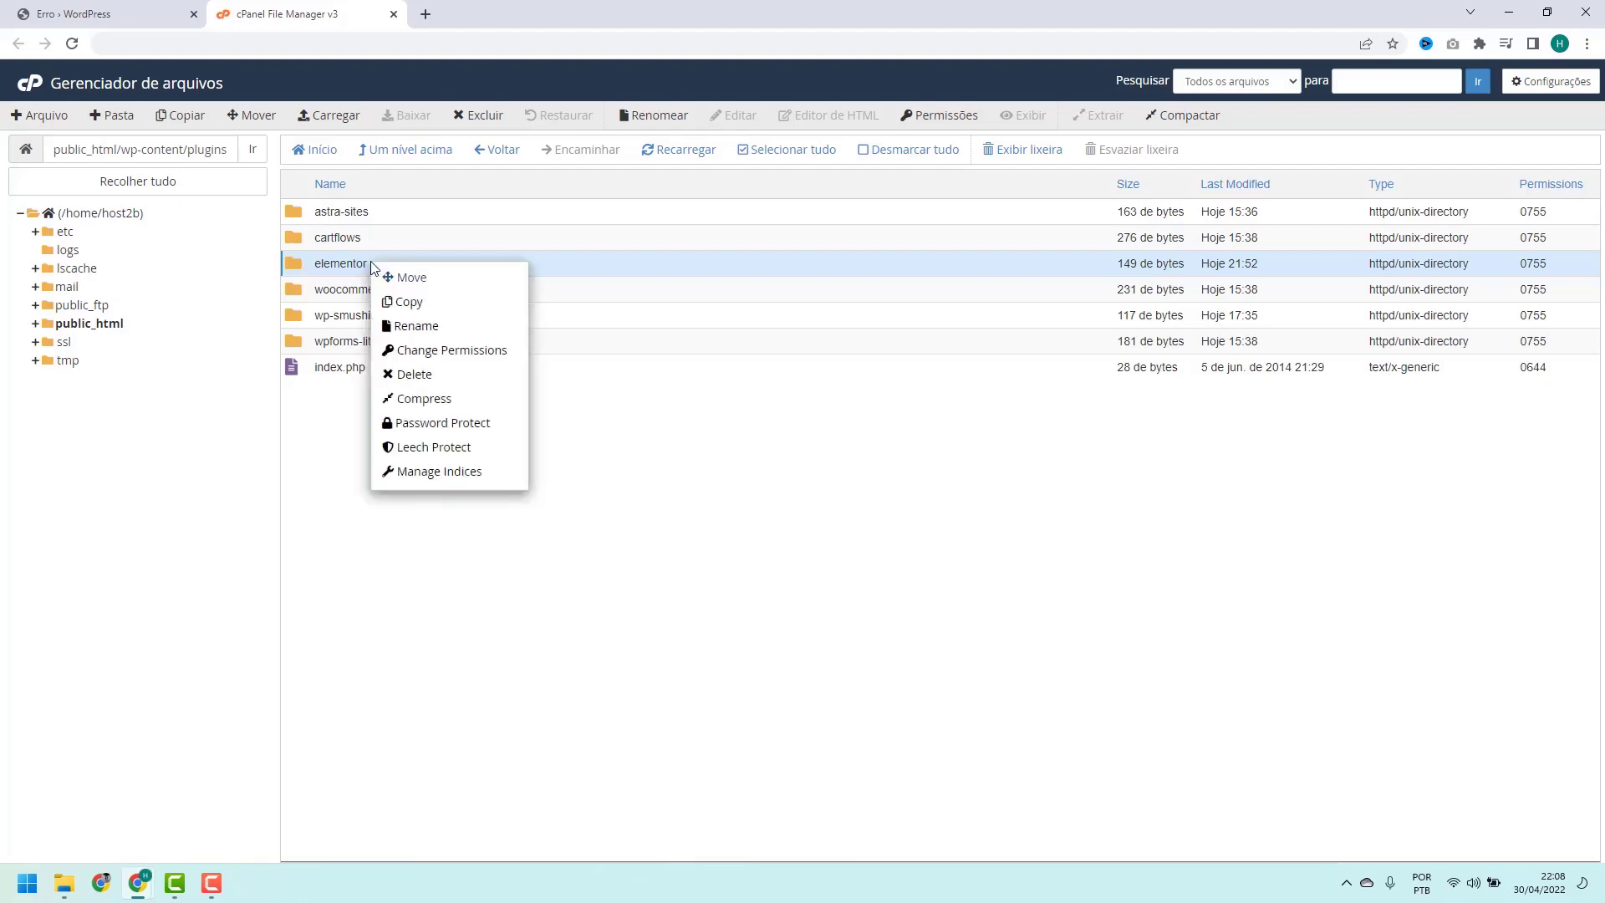
{"action": "left_click", "coordinate": [390, 327]}
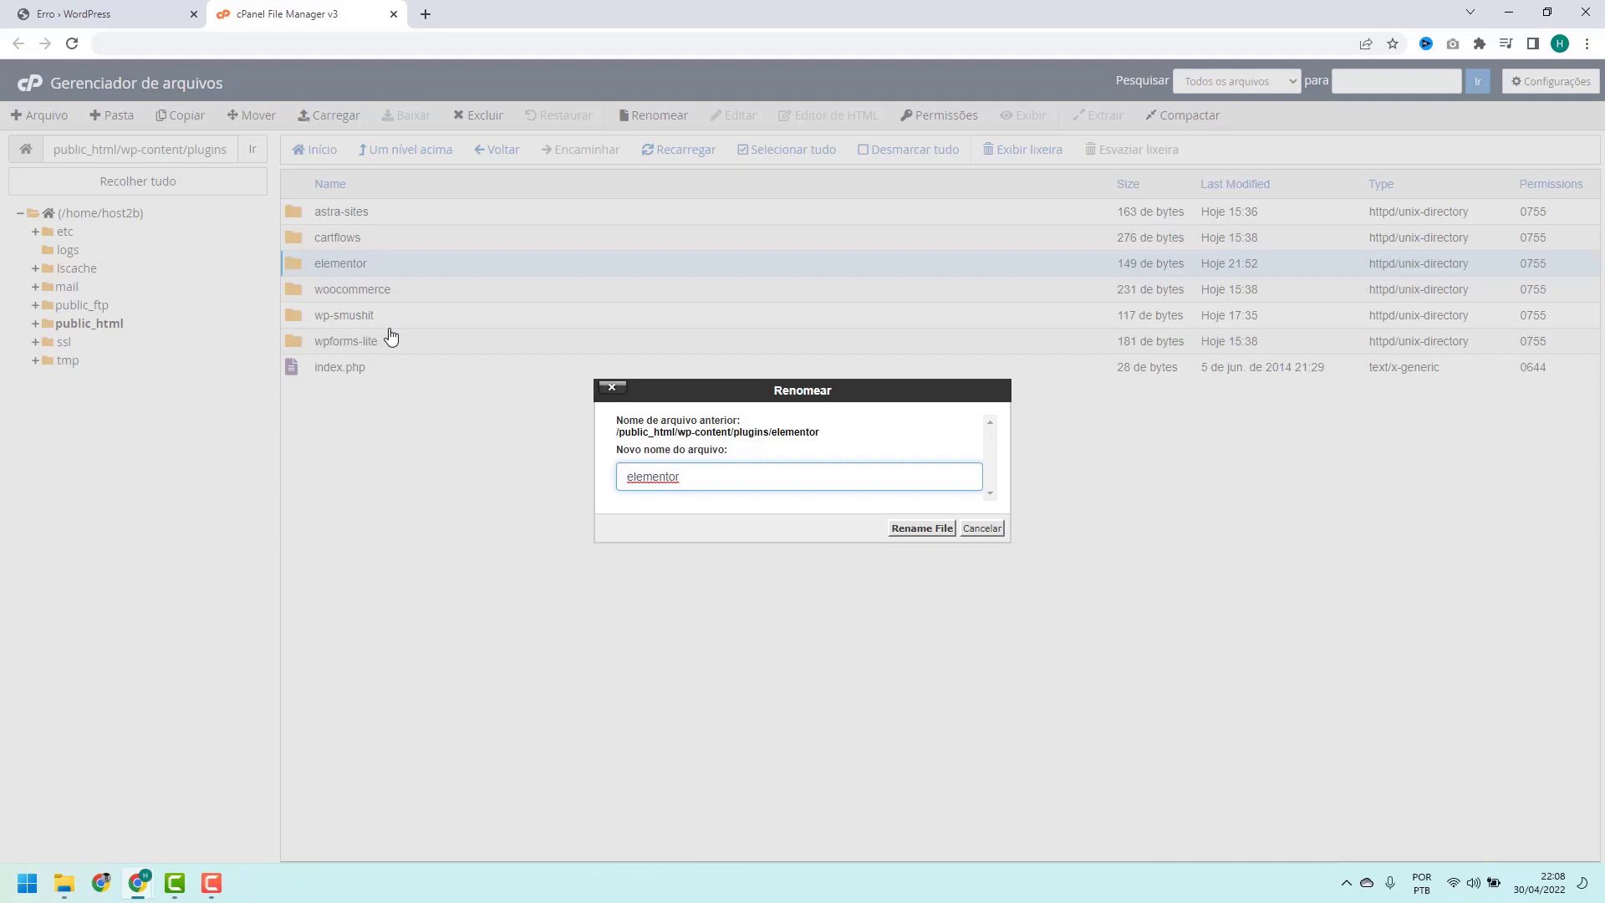
{"action": "type", "text": "-antigo"}
{"action": "left_click", "coordinate": [920, 529]}
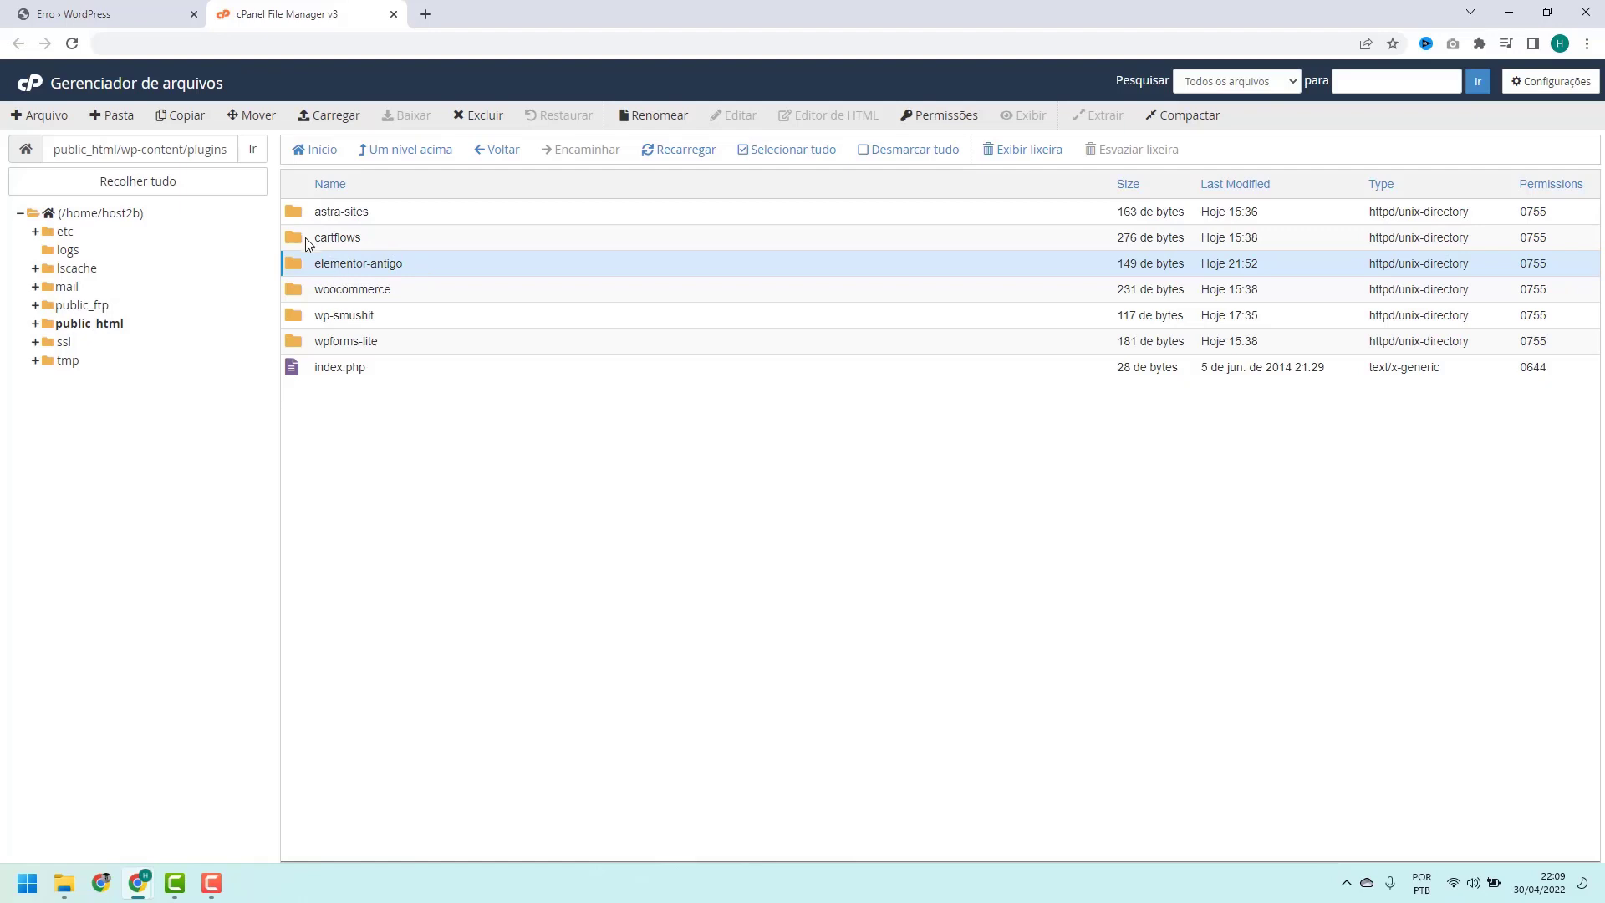
{"action": "left_click", "coordinate": [109, 17]}
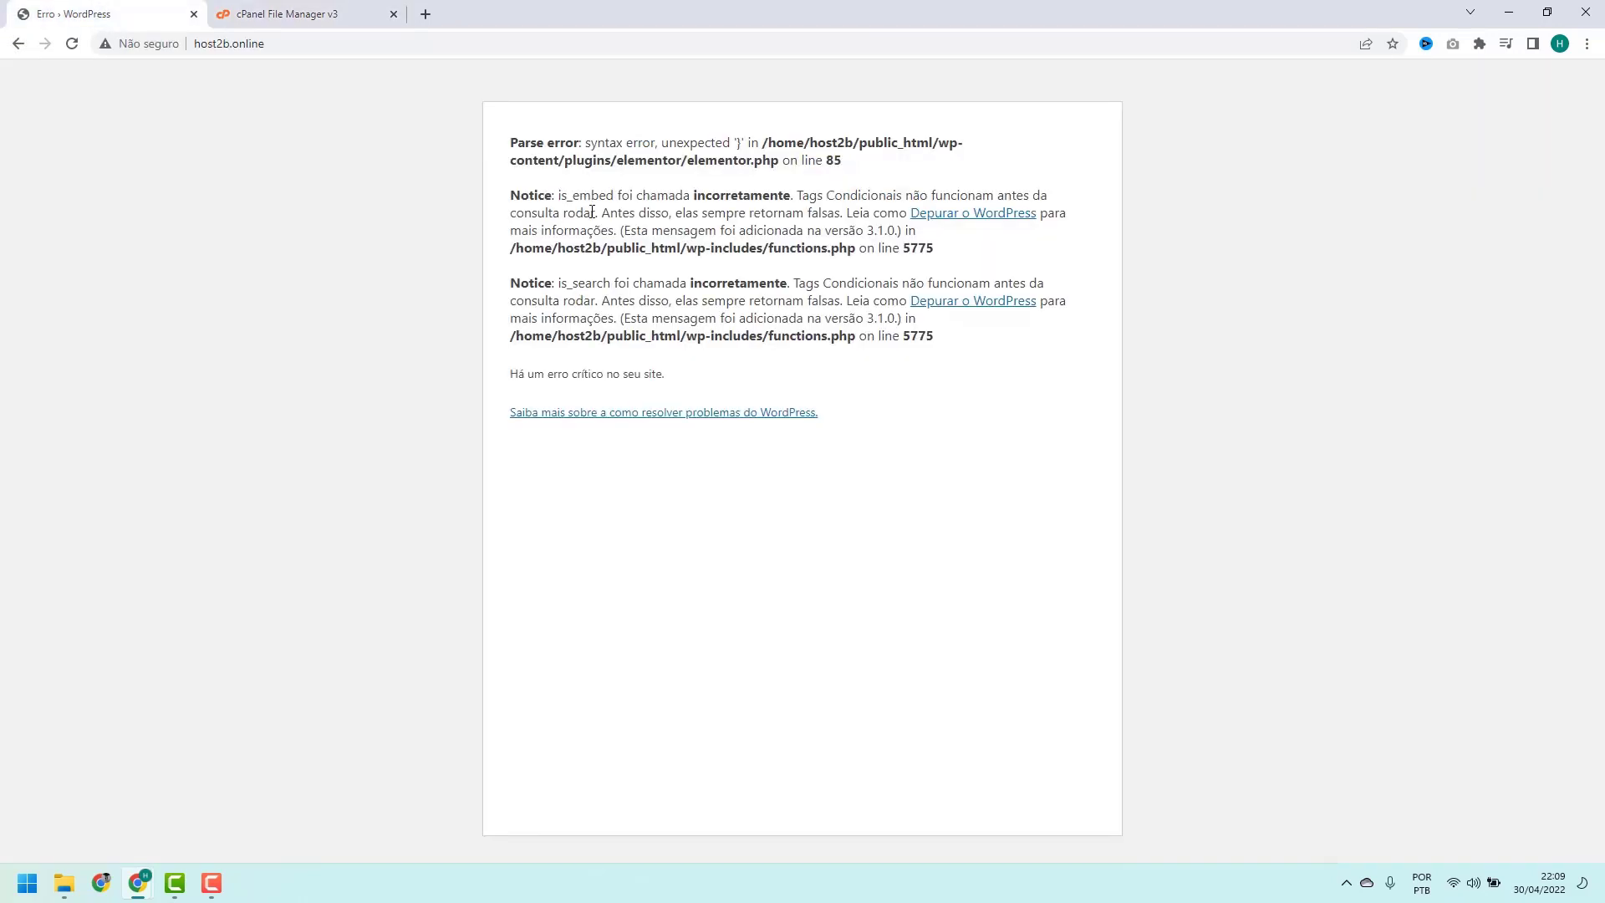
{"action": "left_click", "coordinate": [72, 45]}
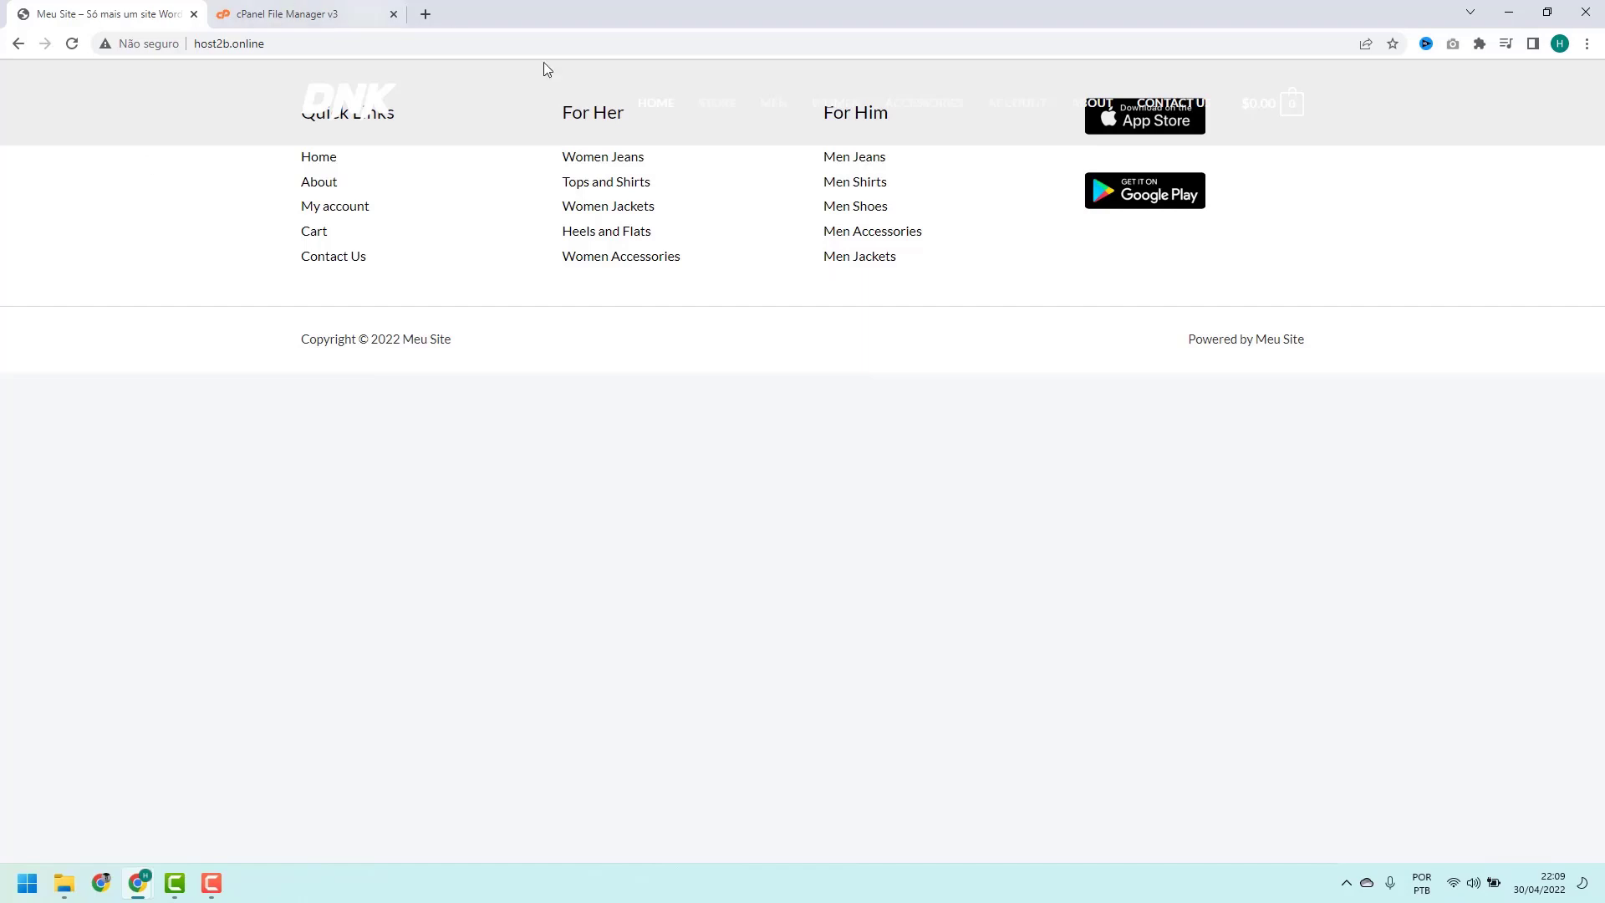
Log in to the WordPress dashboard at host2b.online/wp-admin as admin with the account password and open the plugins page.
{"action": "left_click", "coordinate": [275, 47]}
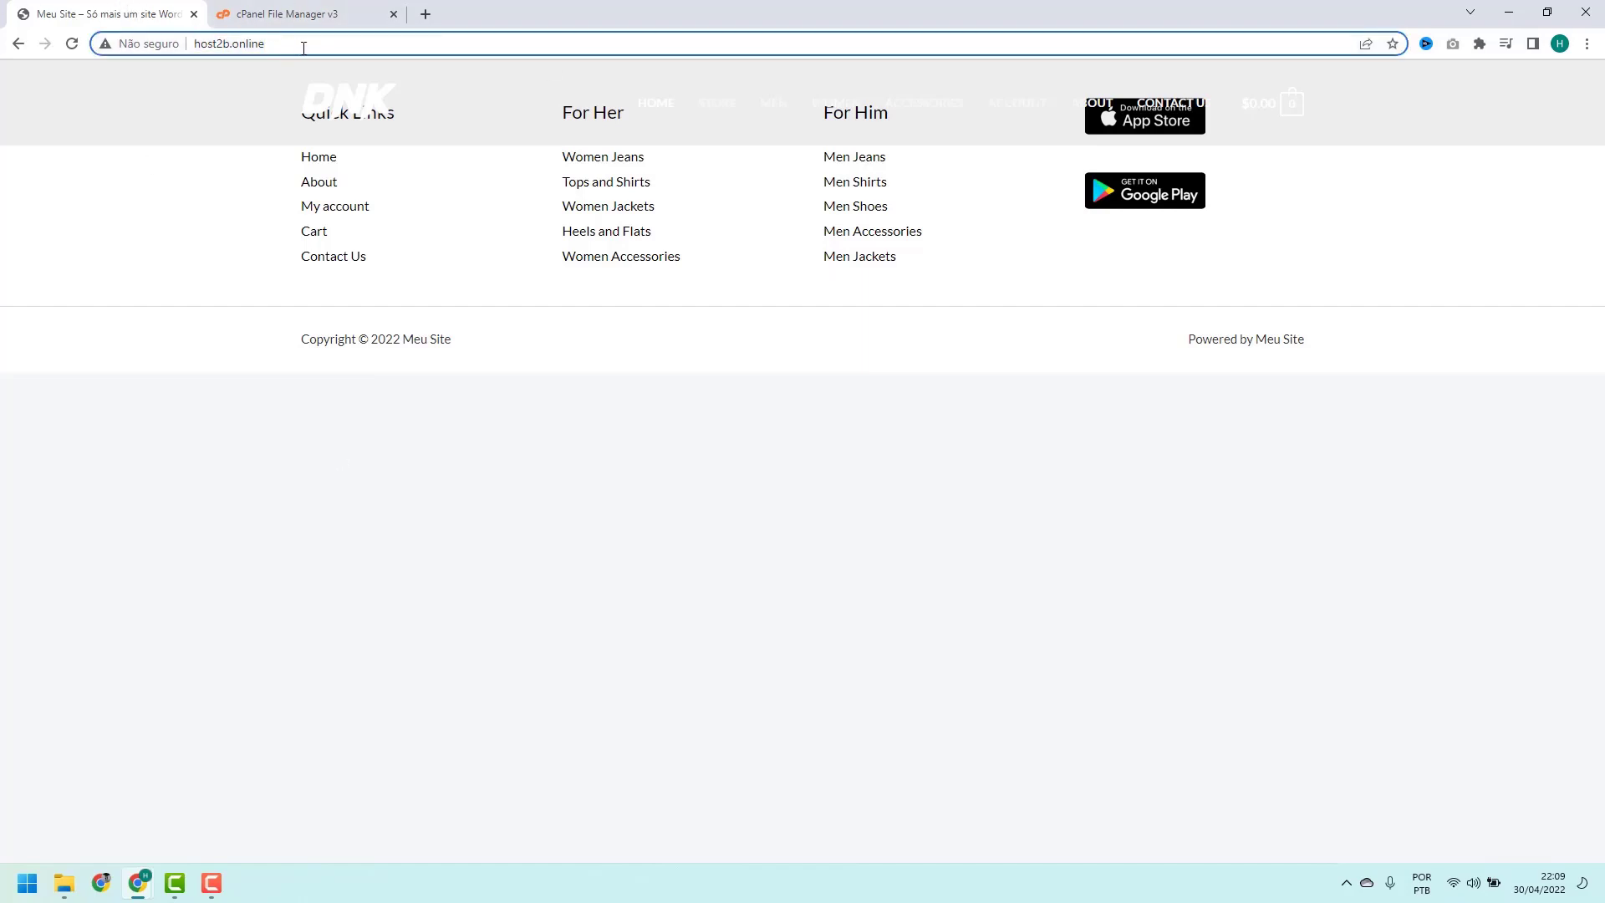
{"action": "type", "text": "/wp-admin"}
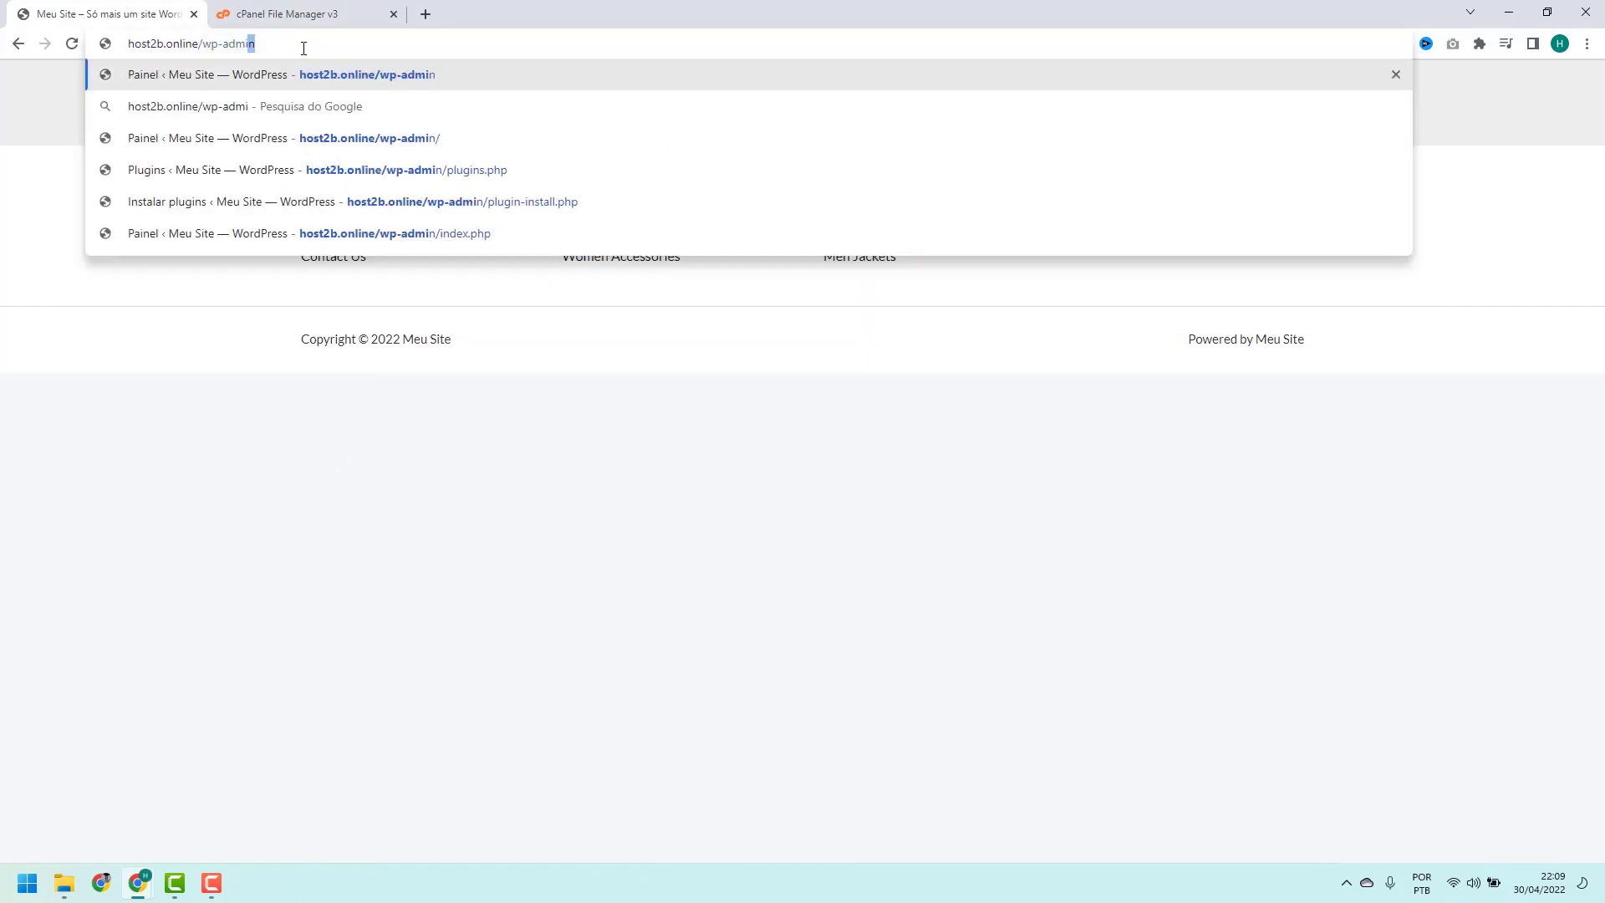
{"action": "key", "text": "Return"}
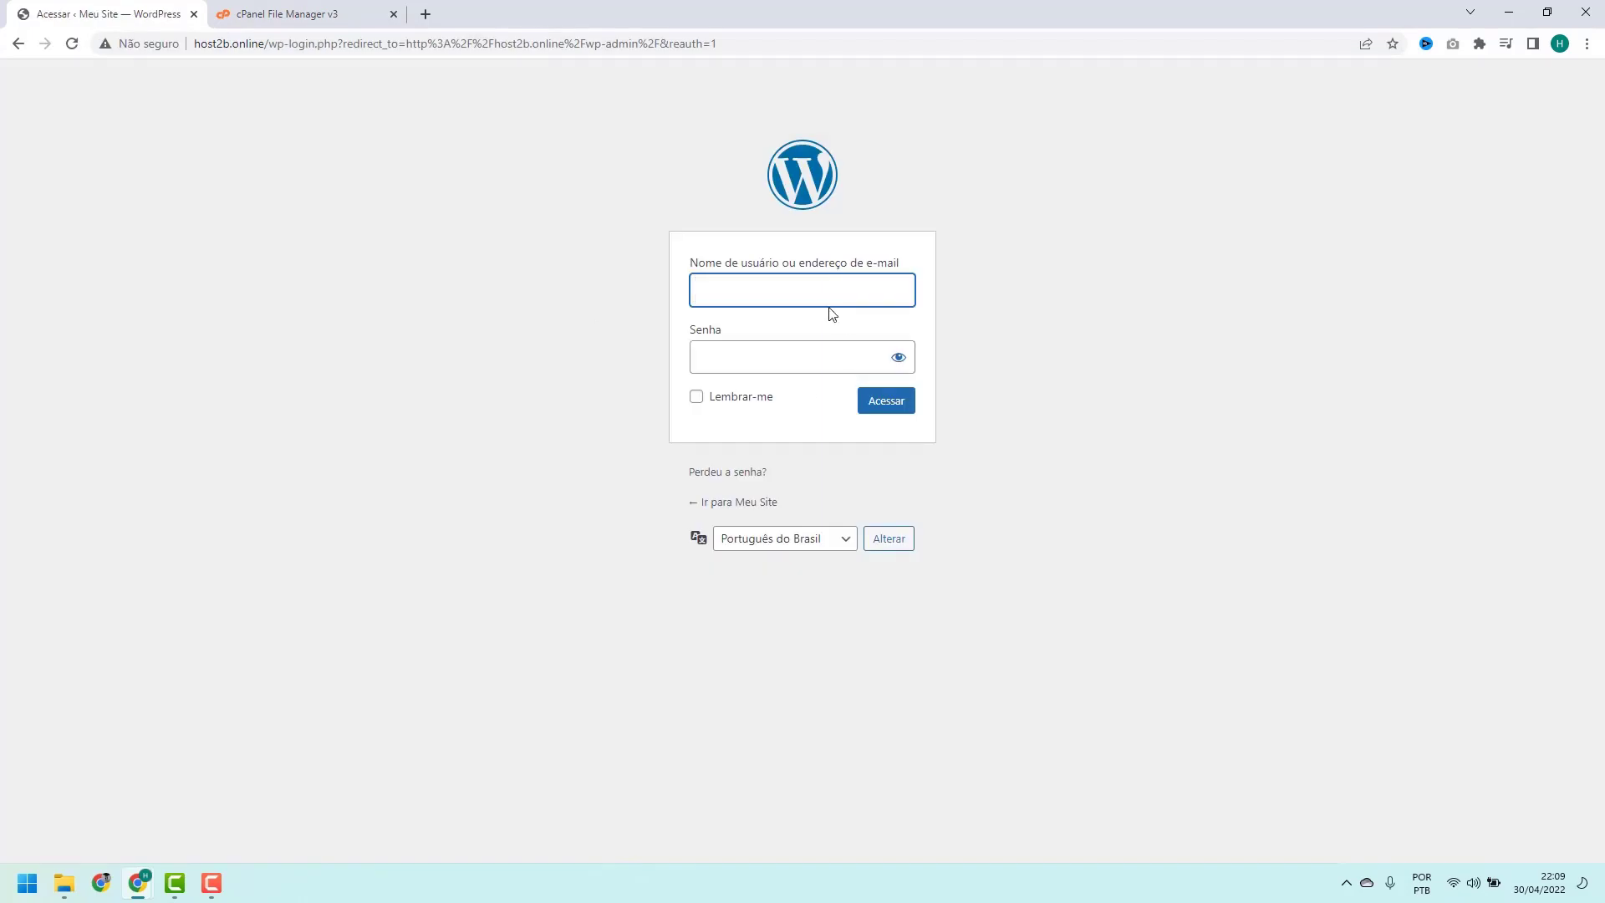
{"action": "type", "text": "admin"}
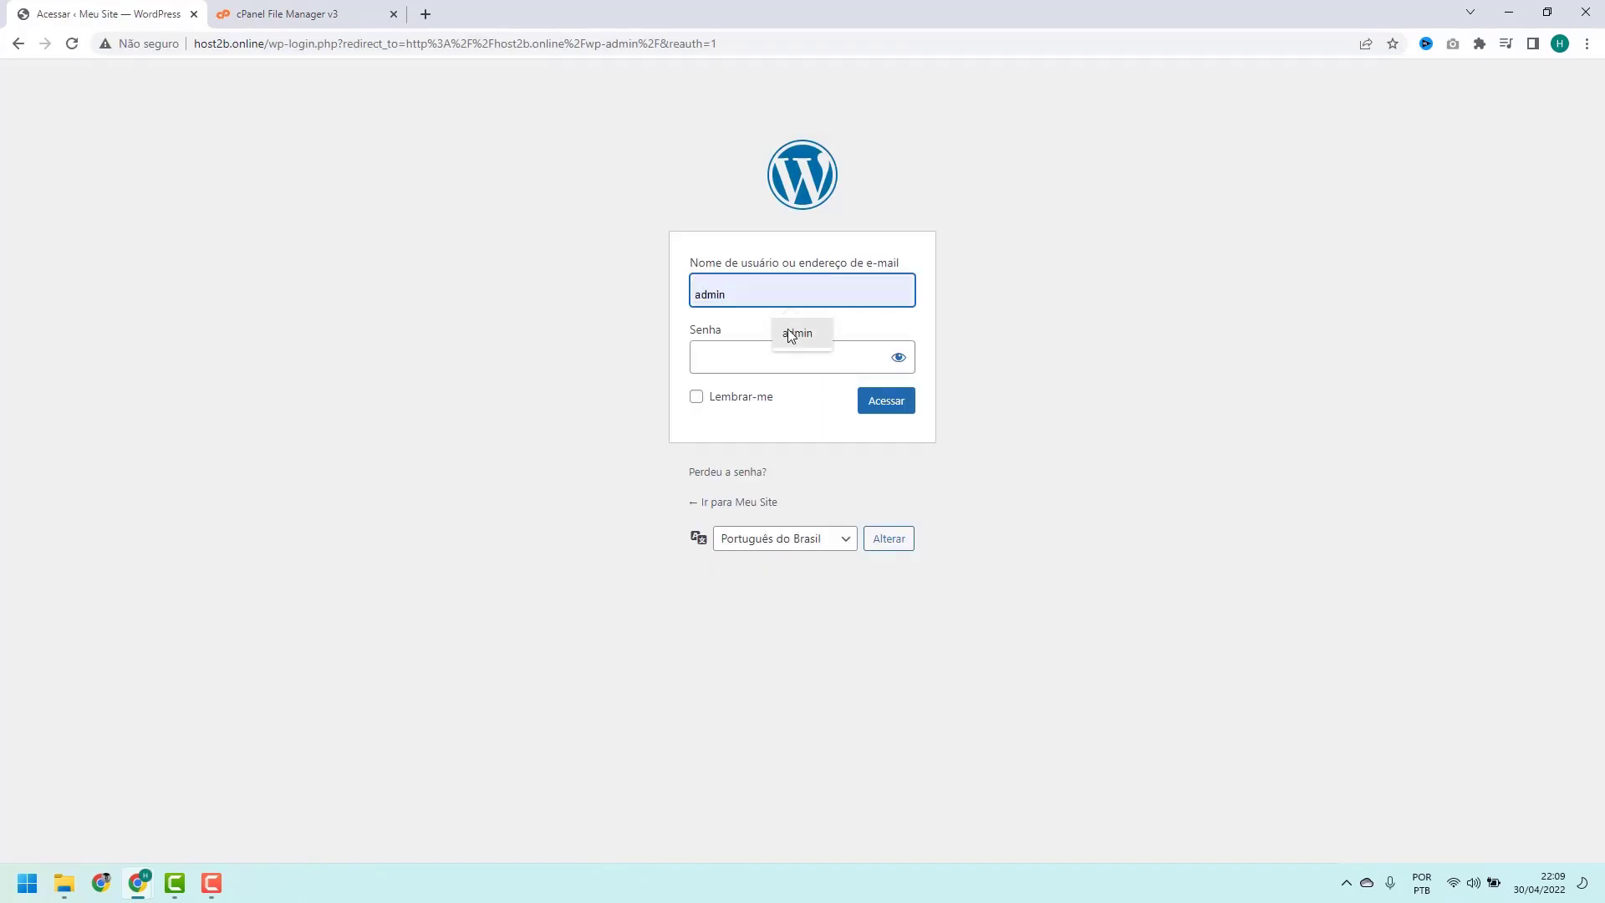
{"action": "left_click", "coordinate": [792, 333]}
{"action": "left_click", "coordinate": [770, 359]}
{"action": "type", "text": "••••••••"}
{"action": "key", "text": "Return"}
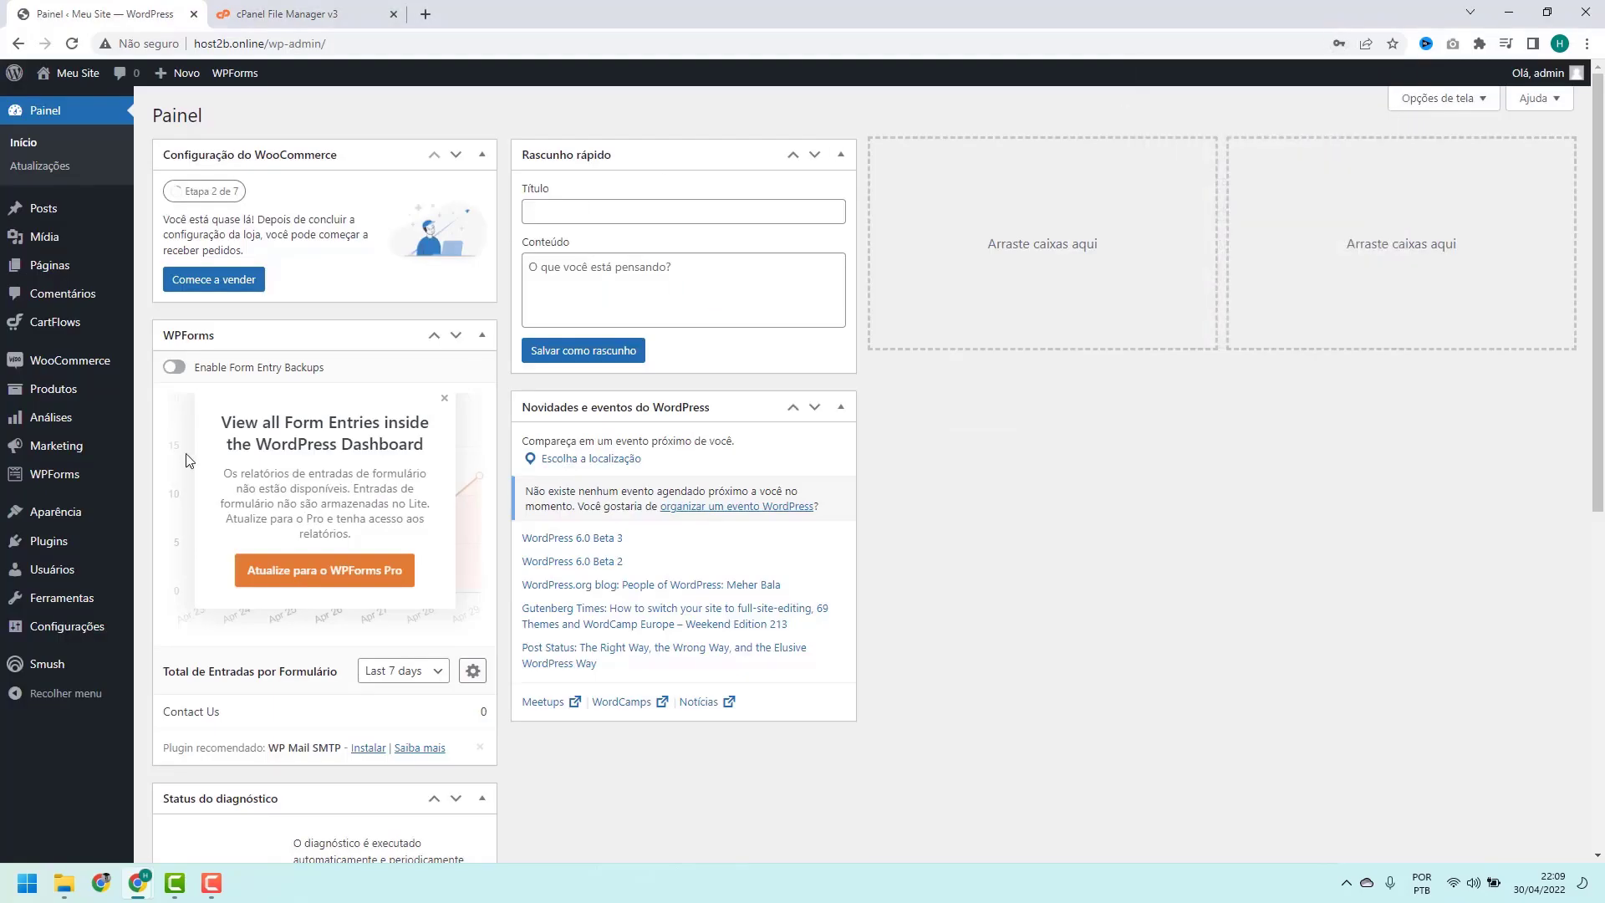
{"action": "left_click", "coordinate": [58, 543]}
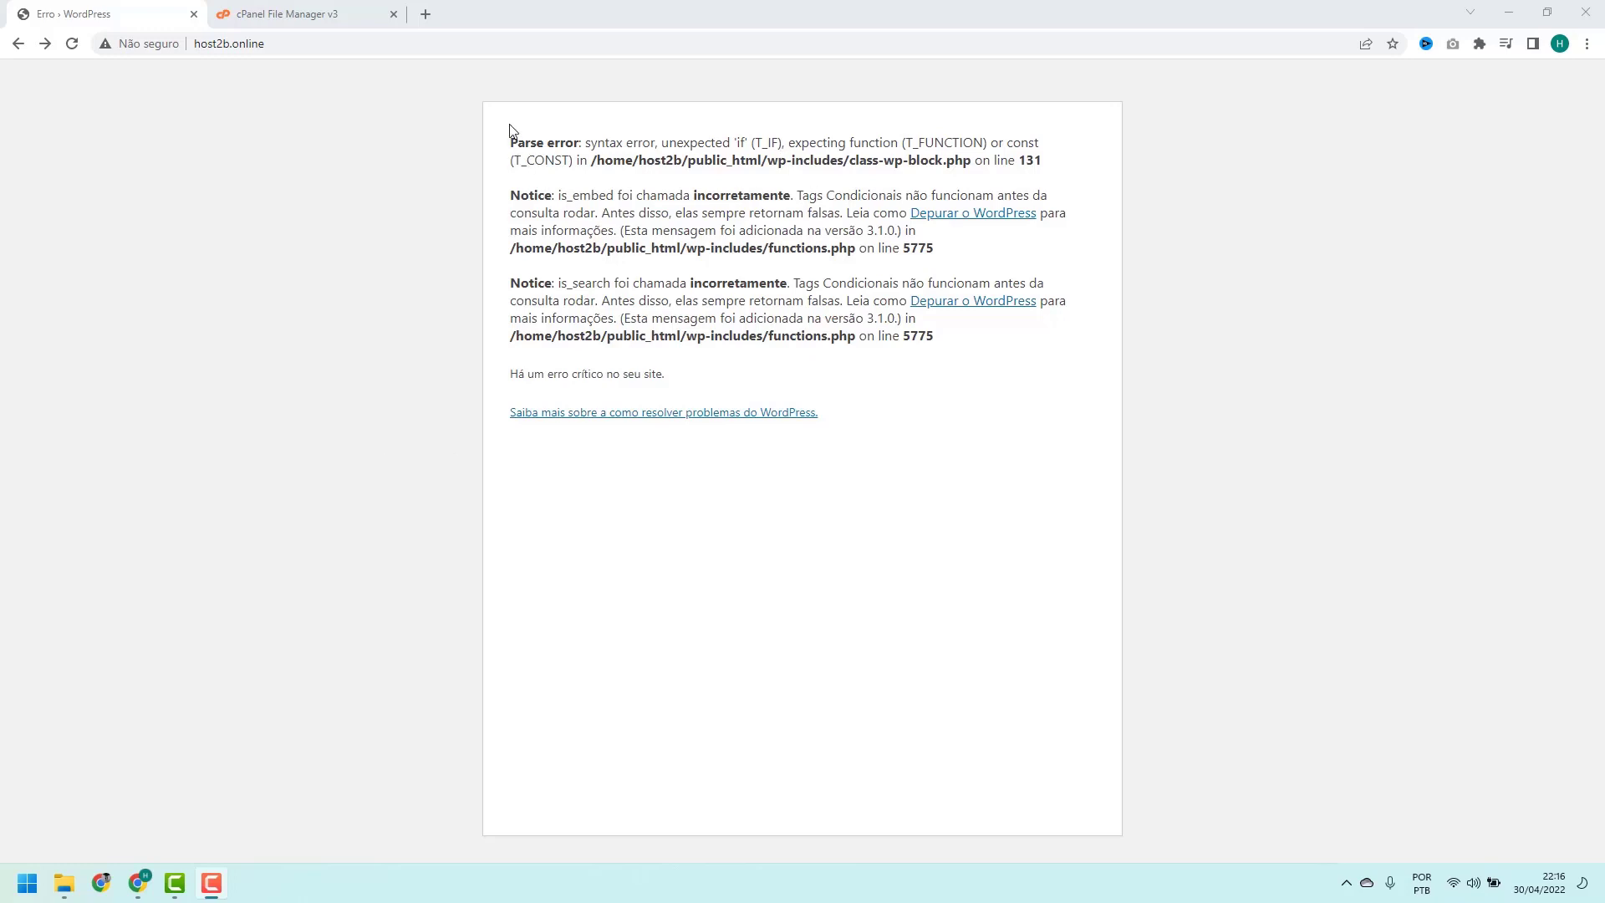
Examine the parse error on the broken site, reading the core folder path, faulty file name and line number.
{"action": "left_click_drag", "start_coordinate": [510, 142], "coordinate": [581, 141]}
{"action": "left_click", "coordinate": [581, 137]}
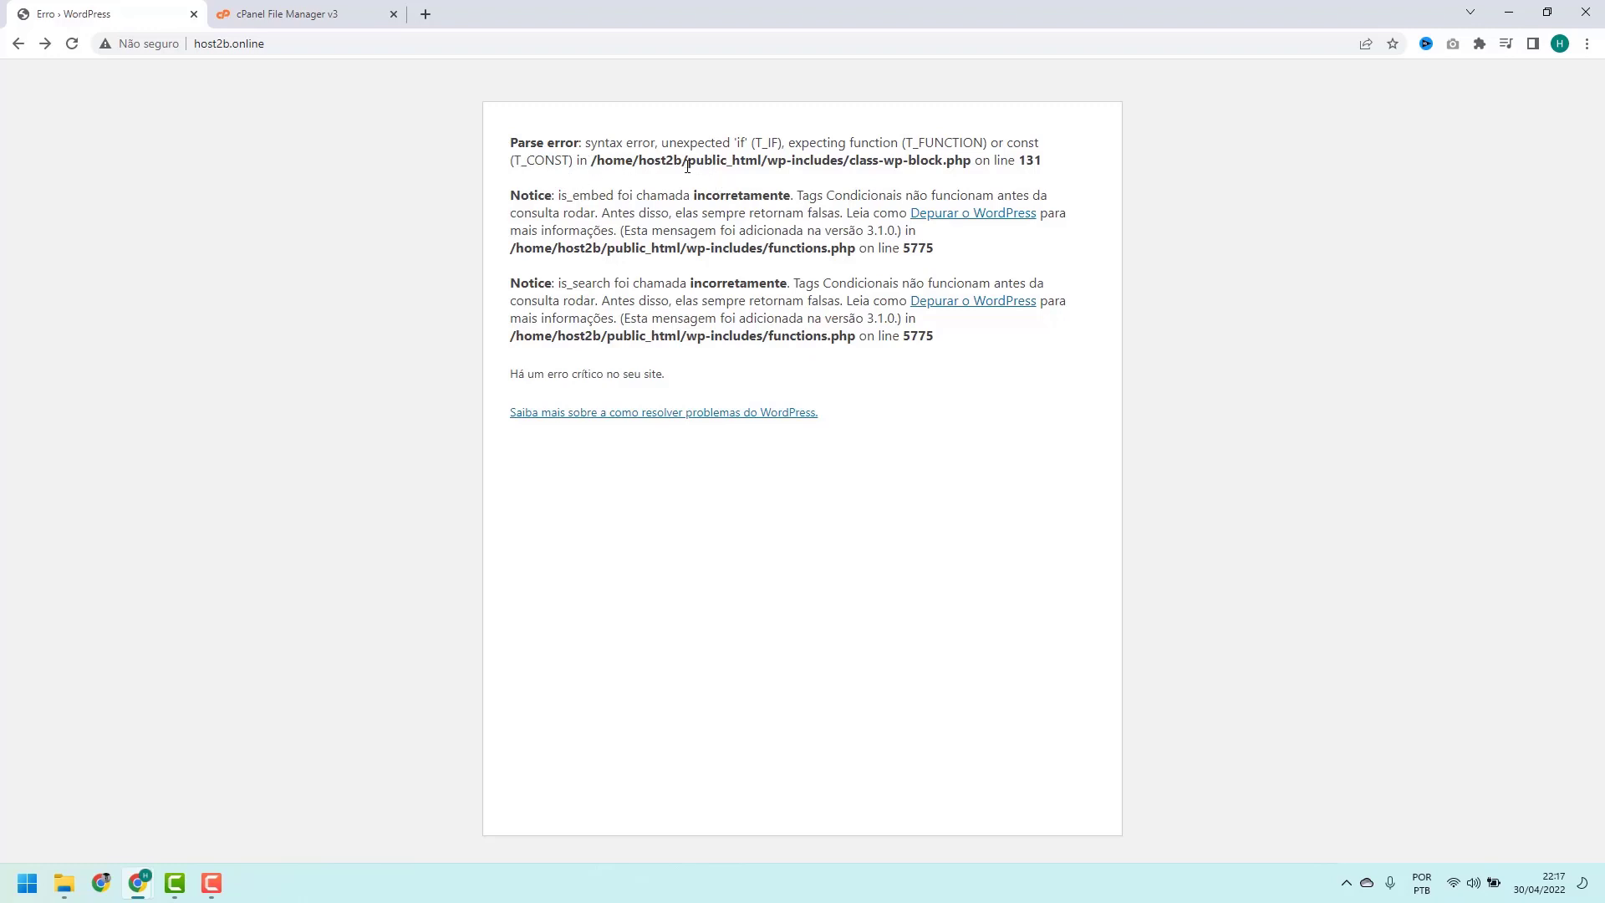
{"action": "left_click_drag", "start_coordinate": [681, 160], "coordinate": [745, 160]}
{"action": "left_click", "coordinate": [751, 160]}
{"action": "left_click_drag", "start_coordinate": [767, 165], "coordinate": [785, 163]}
{"action": "left_click", "coordinate": [794, 159]}
{"action": "left_click_drag", "start_coordinate": [767, 160], "coordinate": [845, 160]}
{"action": "left_click", "coordinate": [831, 157]}
{"action": "left_click_drag", "start_coordinate": [767, 160], "coordinate": [844, 161]}
{"action": "left_click", "coordinate": [839, 161]}
{"action": "left_click_drag", "start_coordinate": [773, 159], "coordinate": [1043, 161]}
{"action": "left_click", "coordinate": [1021, 157]}
Return to the cPanel File Manager and open version.php from public_html/wp-includes for editing.
{"action": "left_click", "coordinate": [307, 23]}
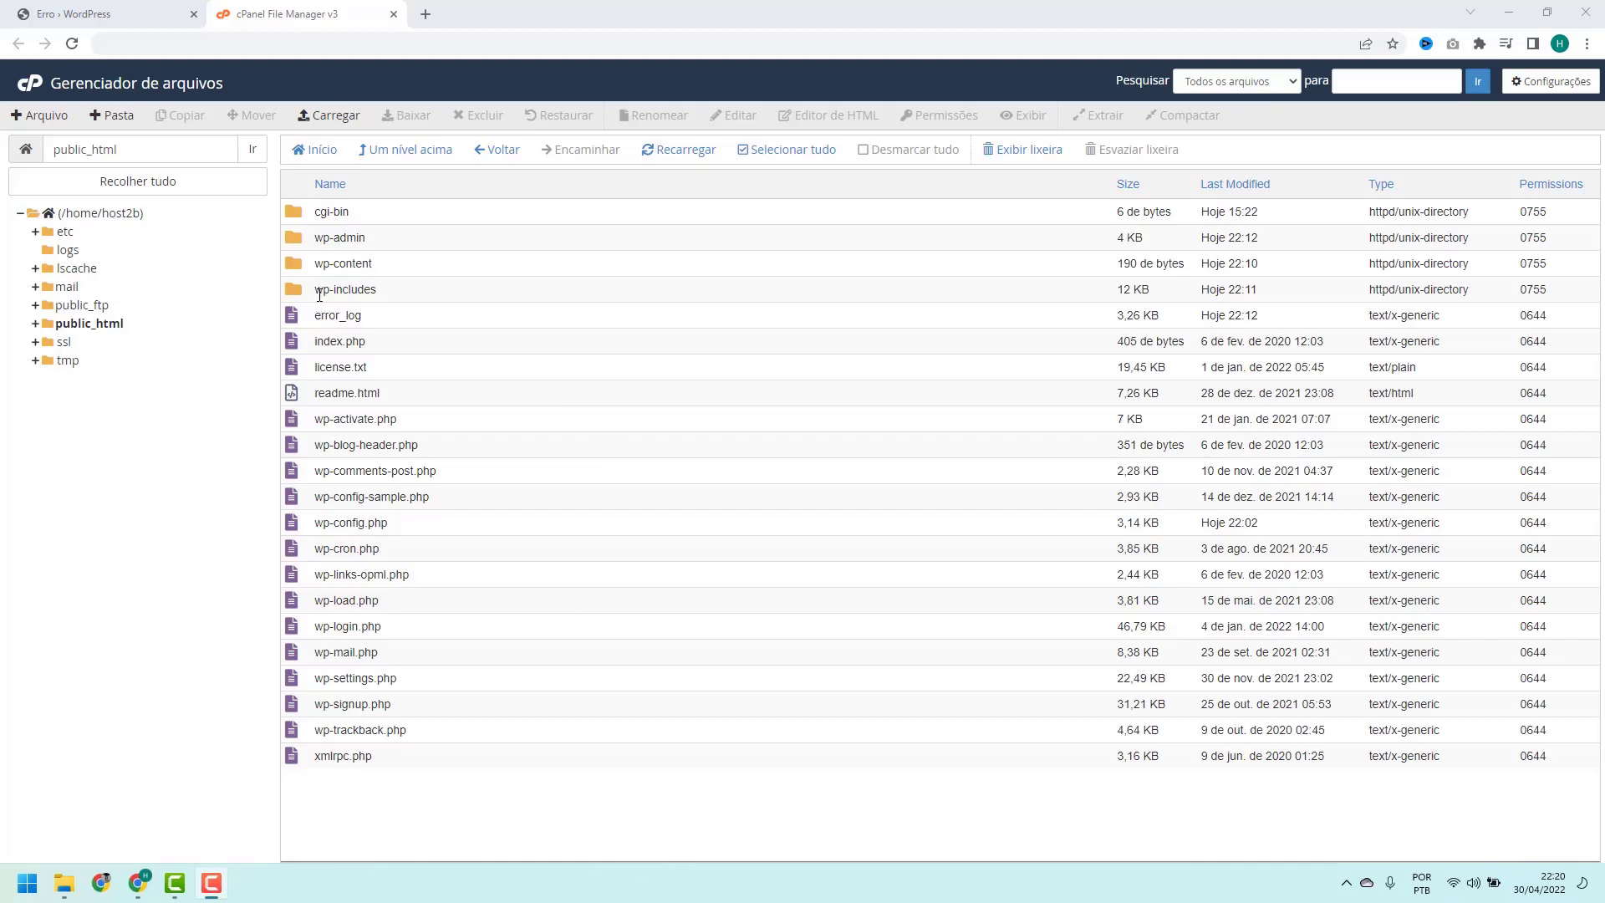
{"action": "double_click", "coordinate": [389, 295]}
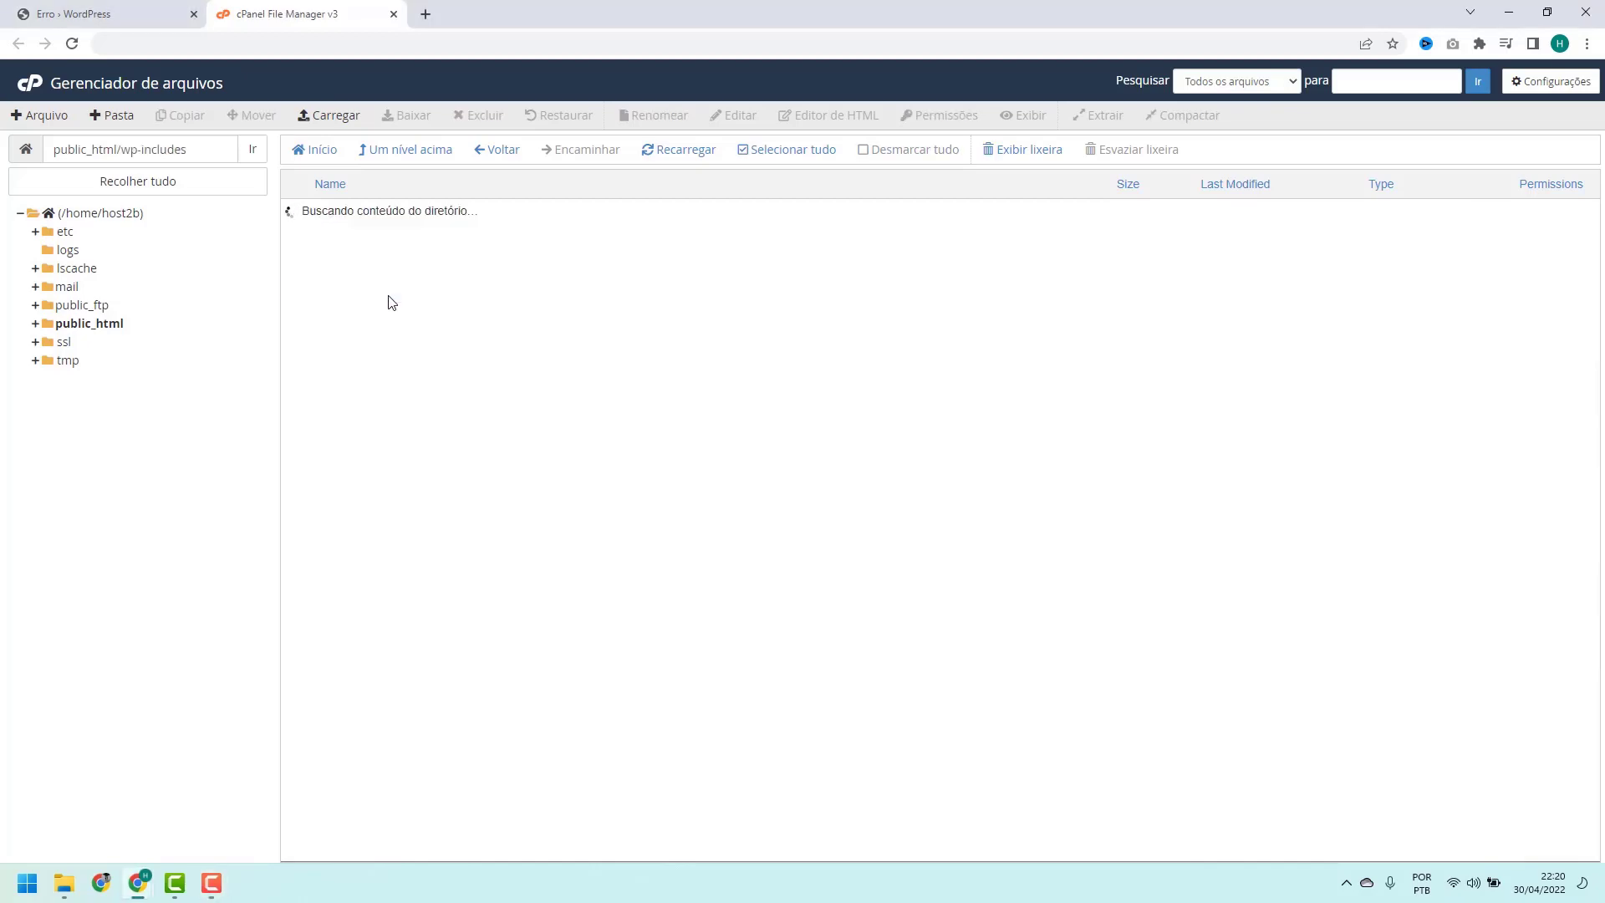
{"action": "scroll", "coordinate": [431, 258], "scroll_direction": "down", "scroll_amount": 20}
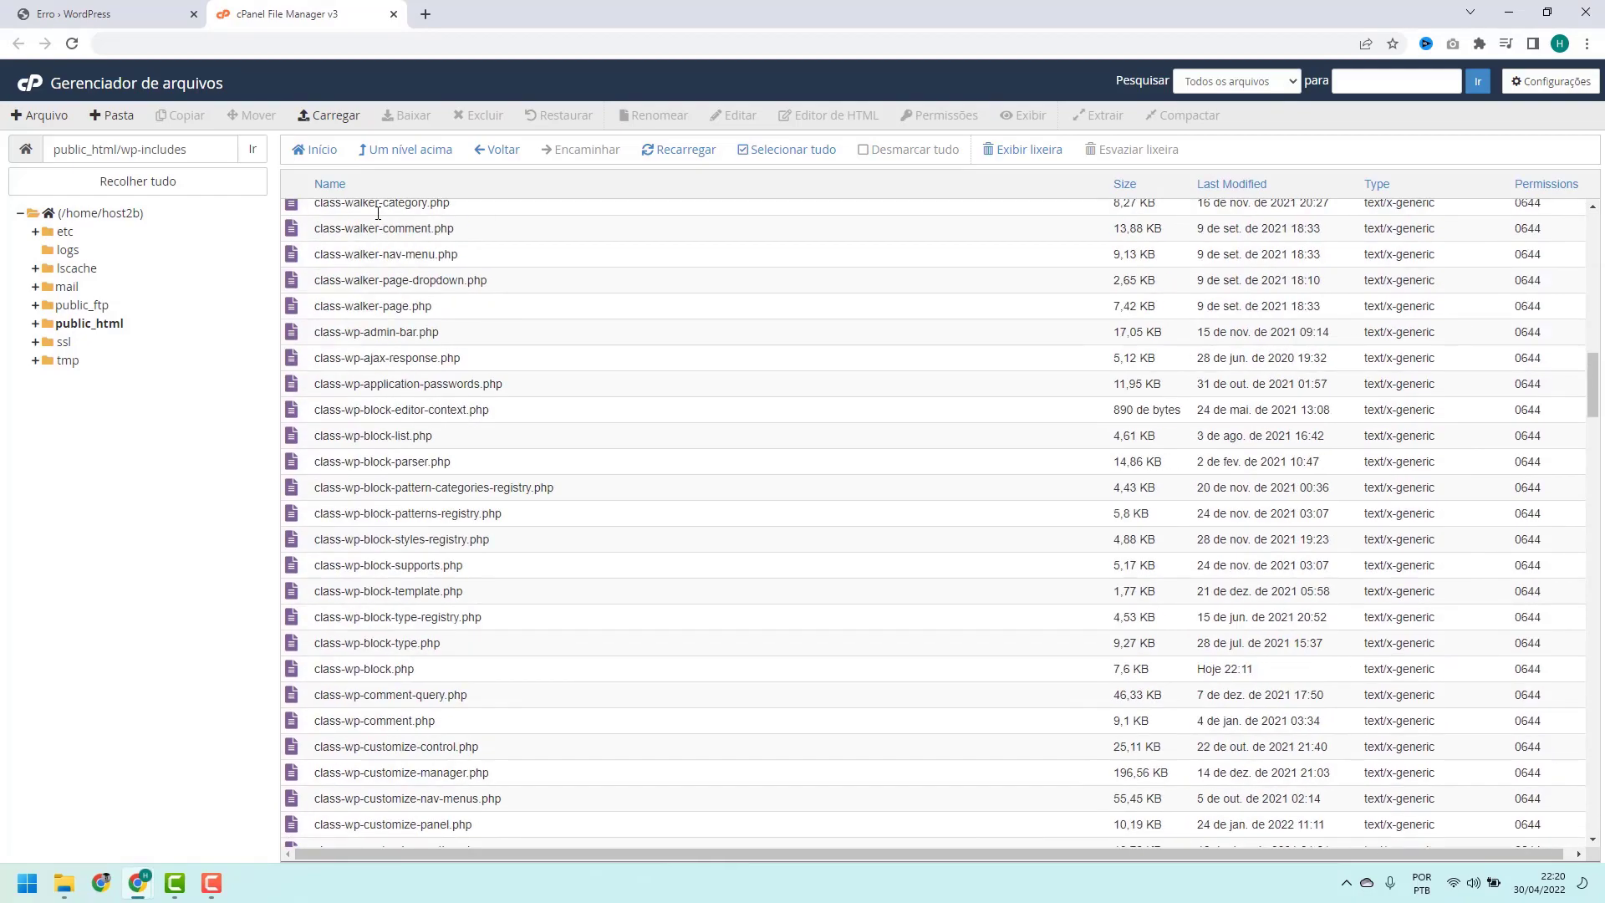
{"action": "scroll", "coordinate": [377, 213], "scroll_direction": "down", "scroll_amount": 20}
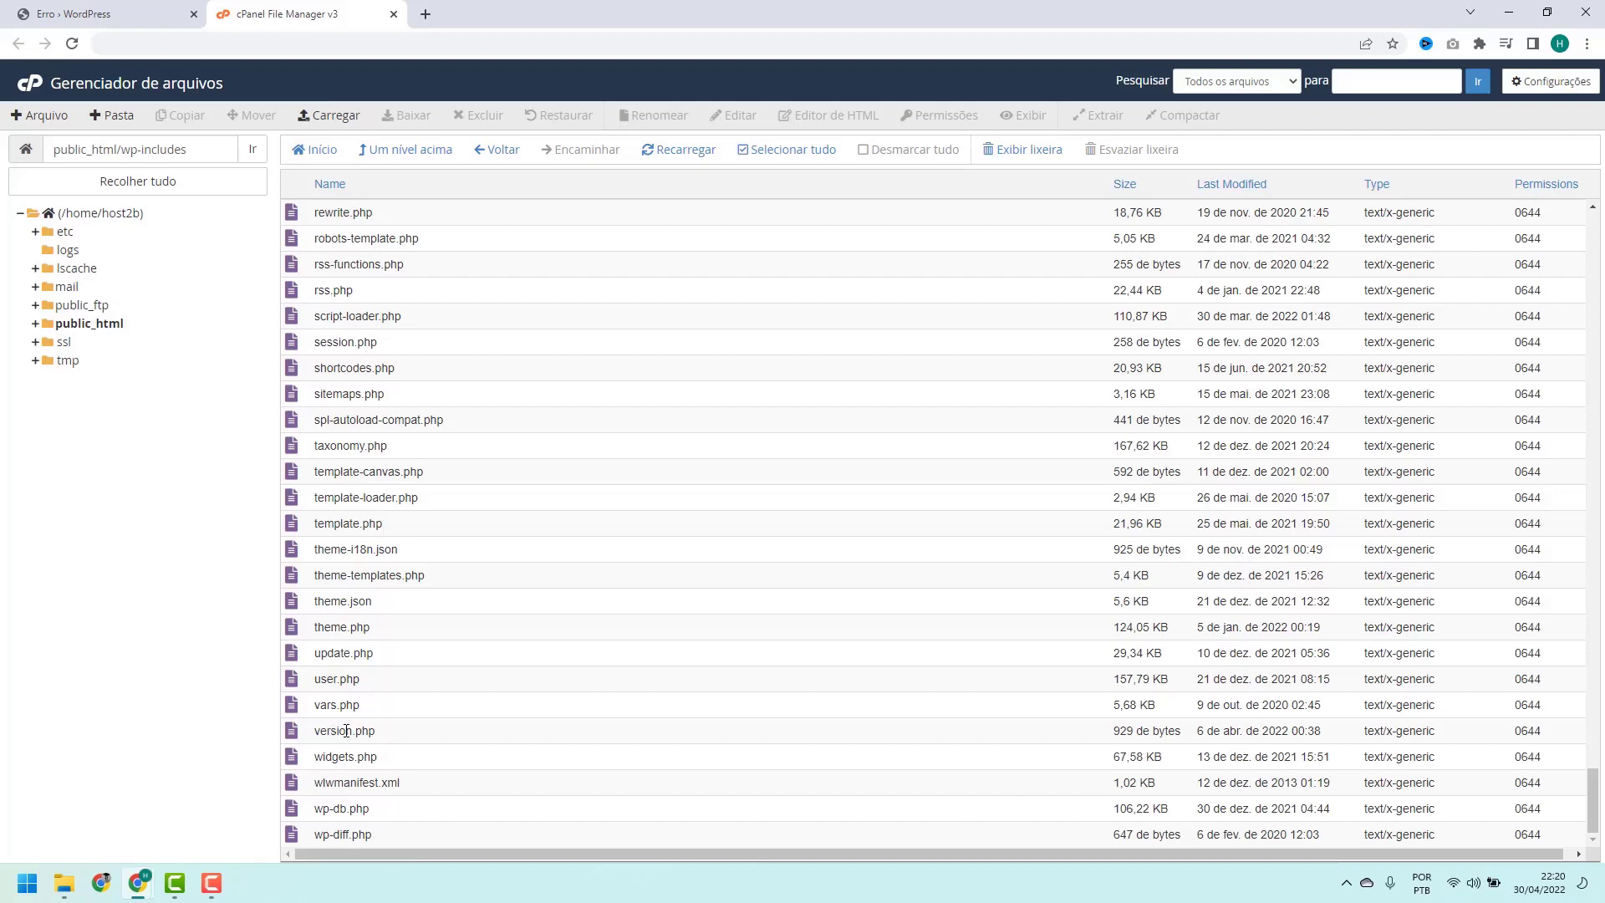
{"action": "left_click", "coordinate": [384, 736]}
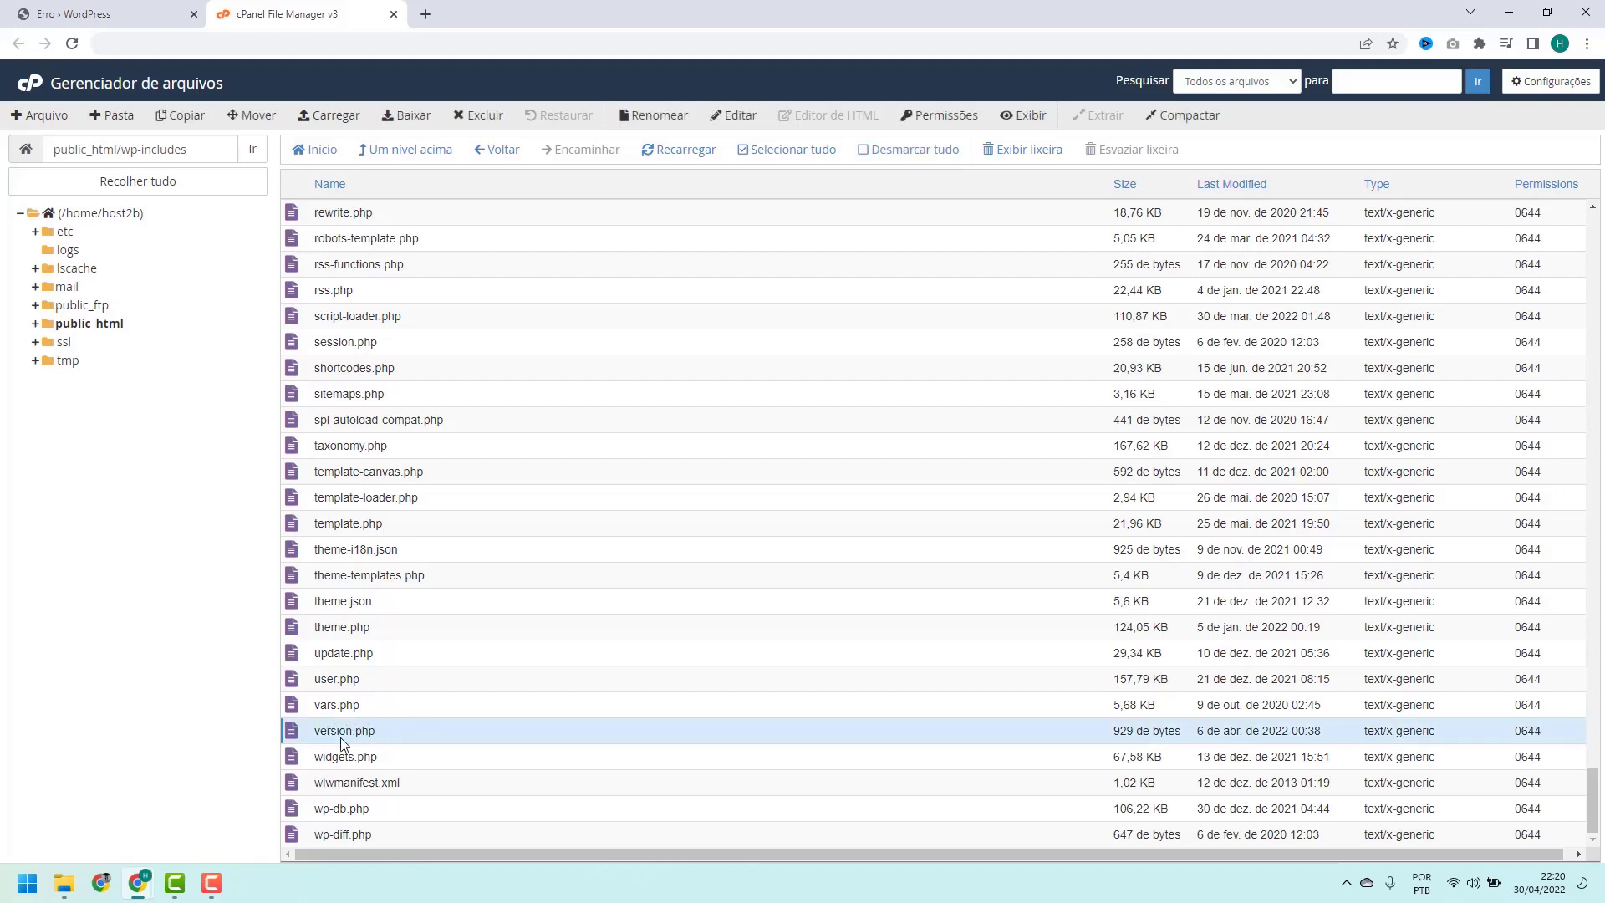
{"action": "right_click", "coordinate": [400, 738]}
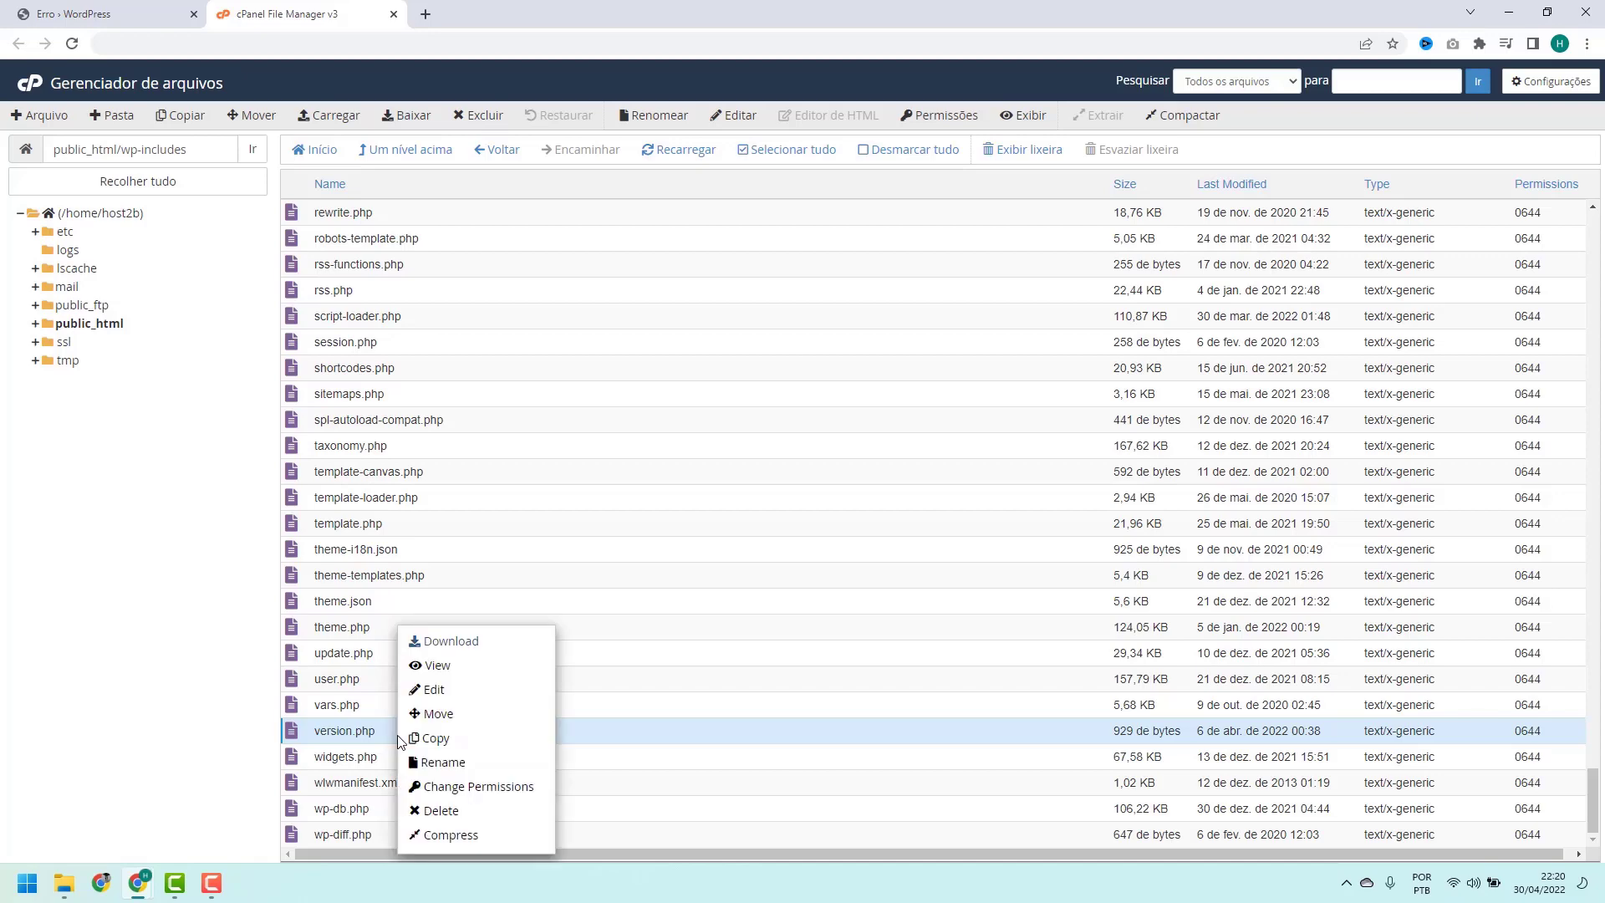
{"action": "left_click", "coordinate": [433, 690]}
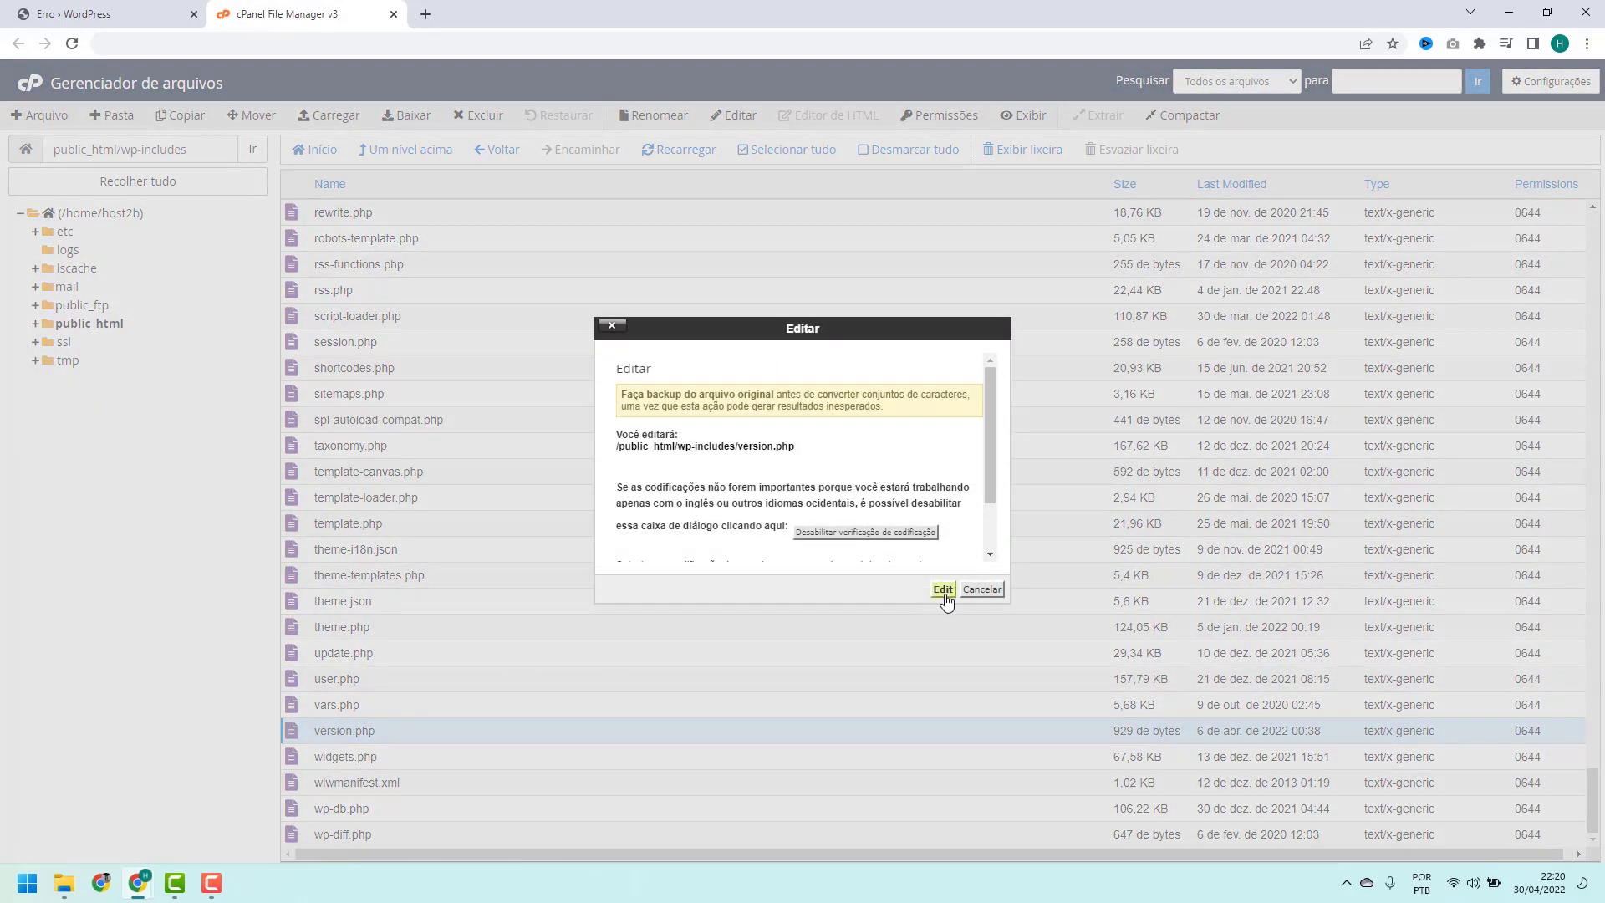
{"action": "left_click", "coordinate": [944, 591]}
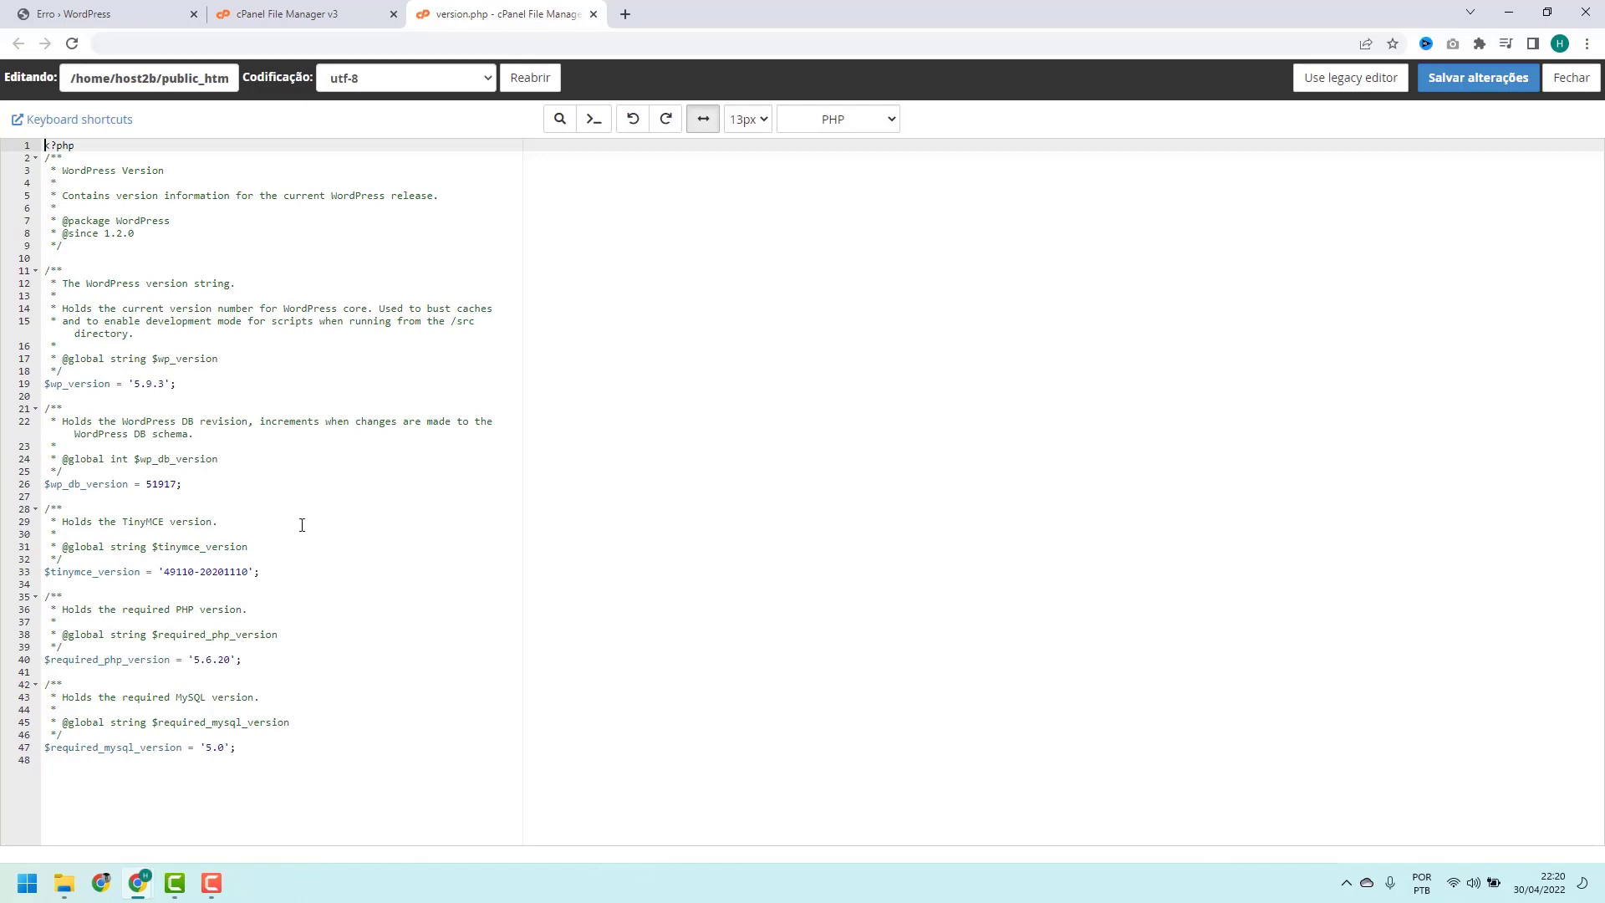
Check the installed WordPress version in the $wp_version line of version.php and close the file.
{"action": "left_click", "coordinate": [52, 384]}
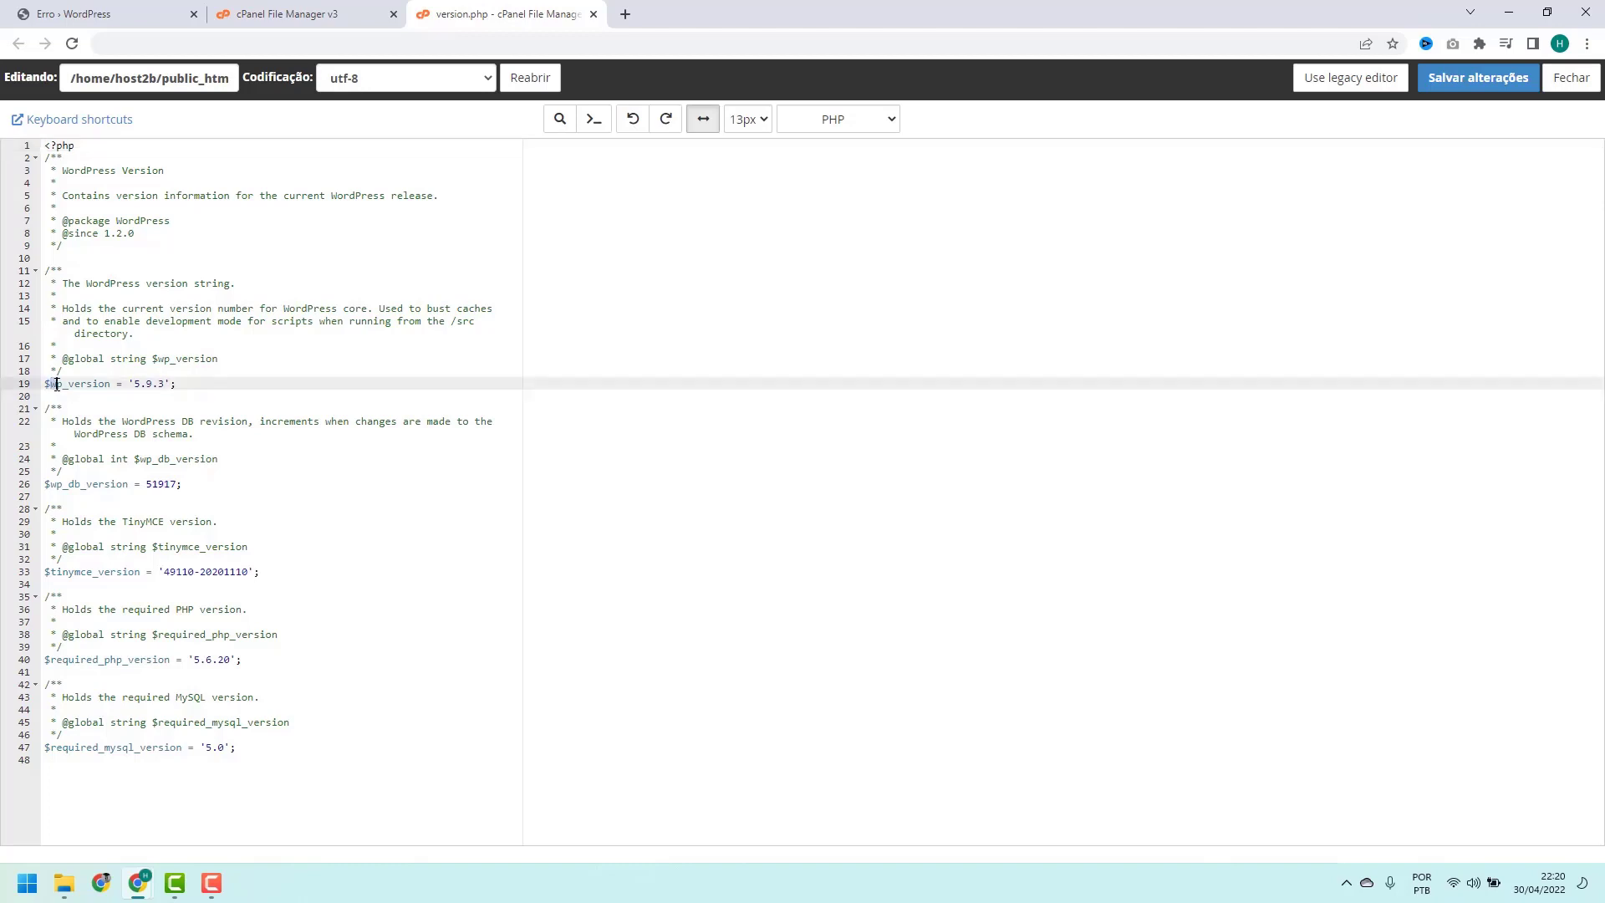
{"action": "left_click_drag", "start_coordinate": [77, 386], "coordinate": [160, 385]}
{"action": "left_click", "coordinate": [165, 385]}
{"action": "left_click_drag", "start_coordinate": [164, 385], "coordinate": [135, 388]}
{"action": "left_click", "coordinate": [593, 14]}
Open wordpress.org in a new browser tab, dismiss the translation prompt and go to the Get WordPress page.
{"action": "left_click", "coordinate": [425, 14]}
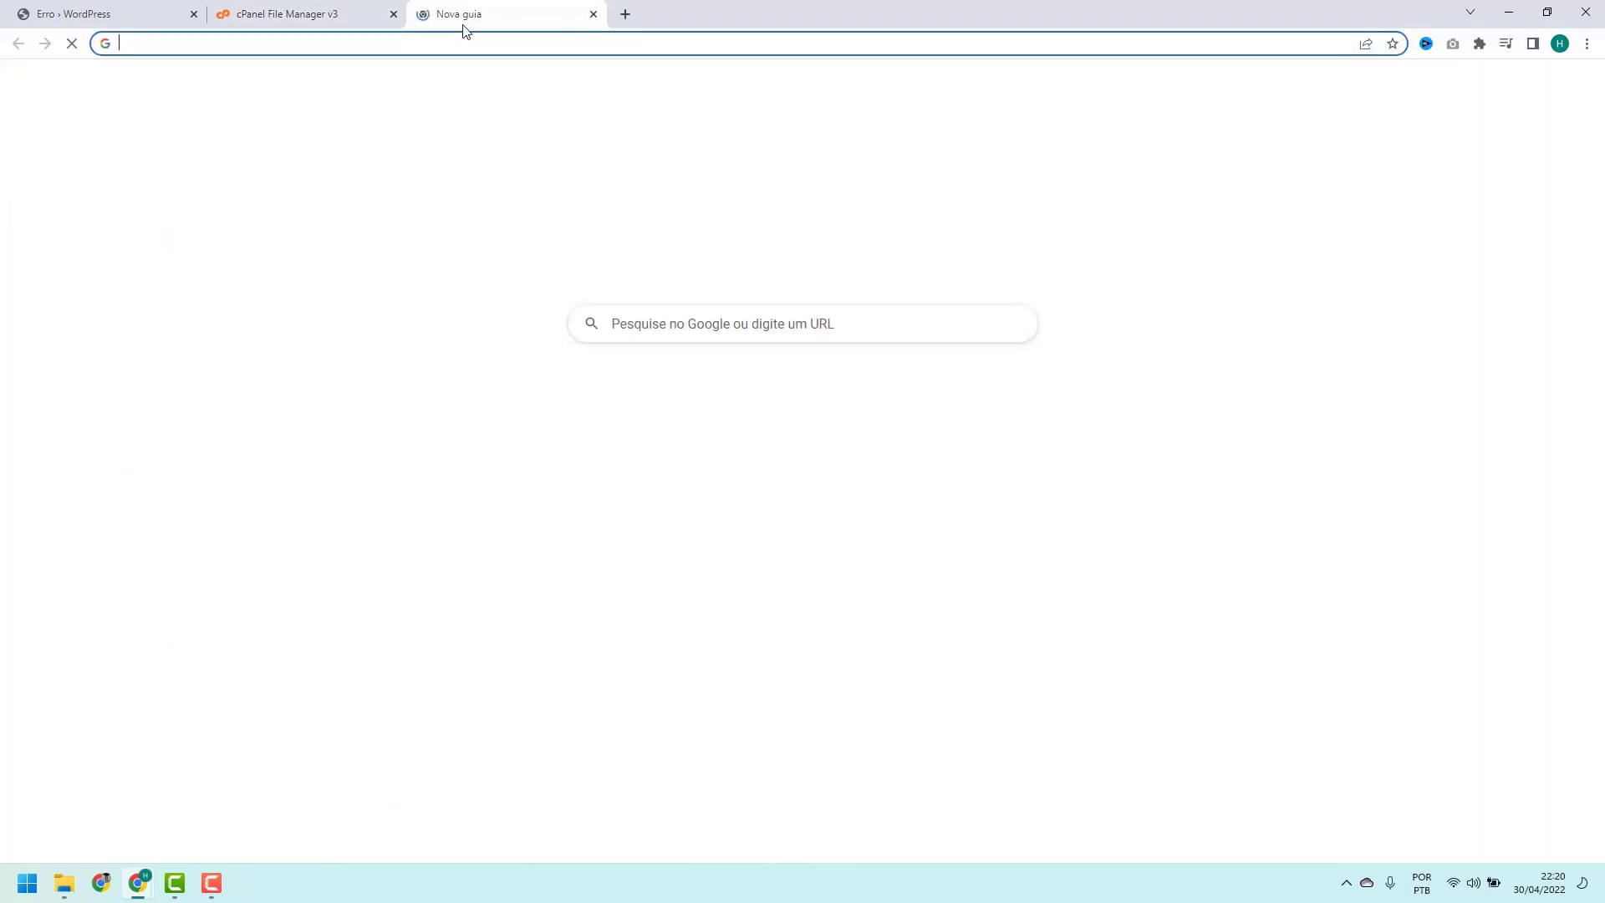
{"action": "type", "text": "word"}
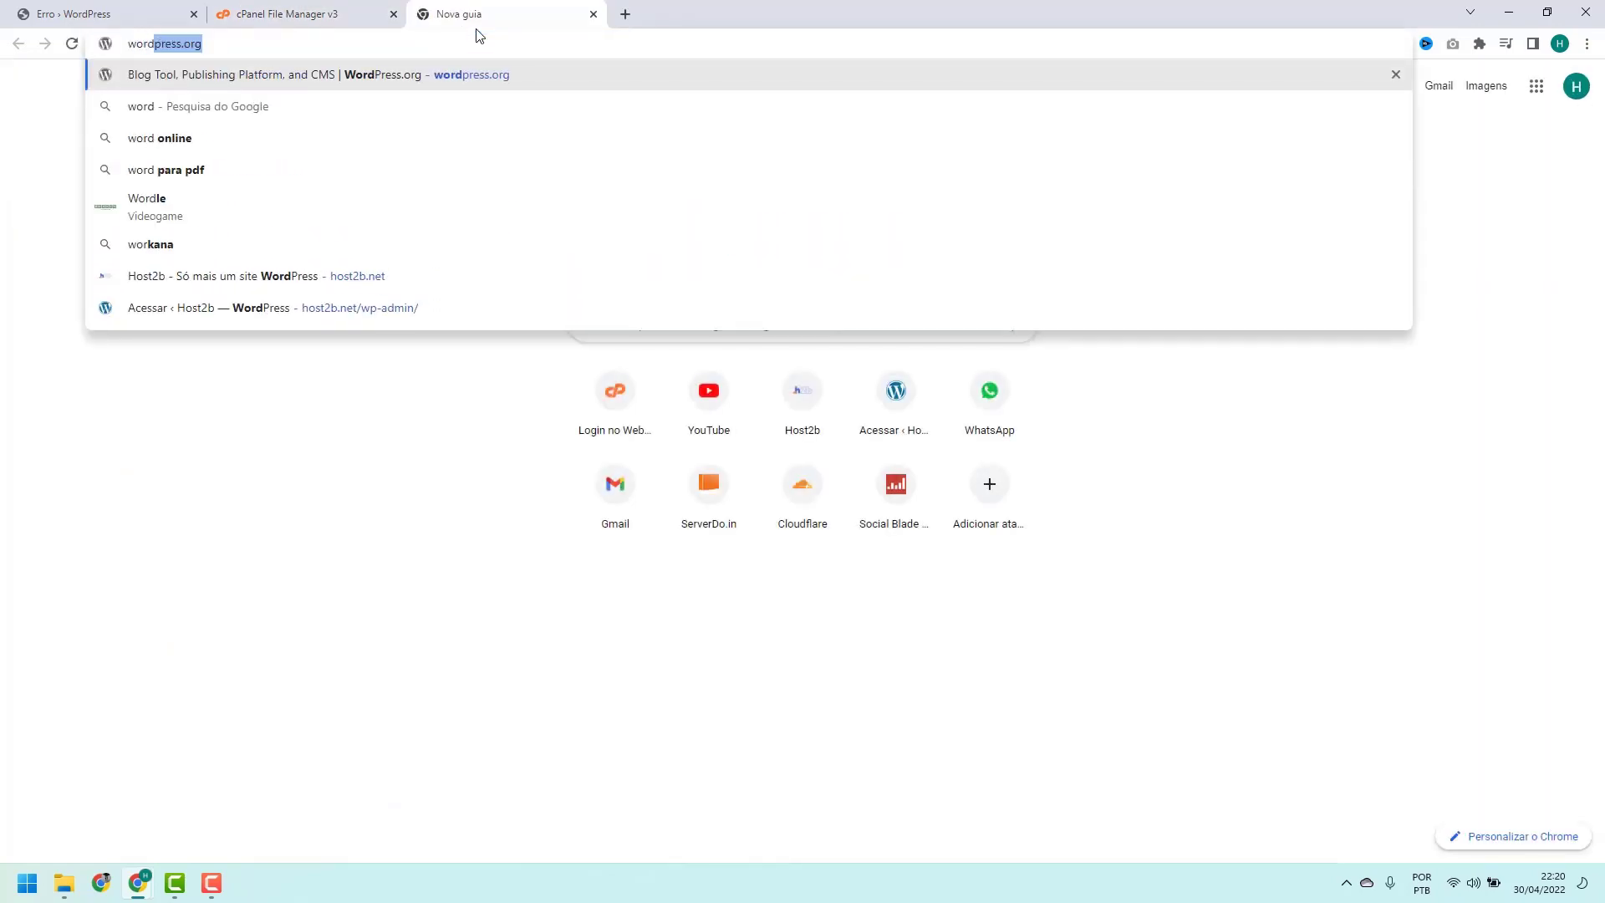
{"action": "type", "text": "press.org"}
{"action": "key", "text": "Return"}
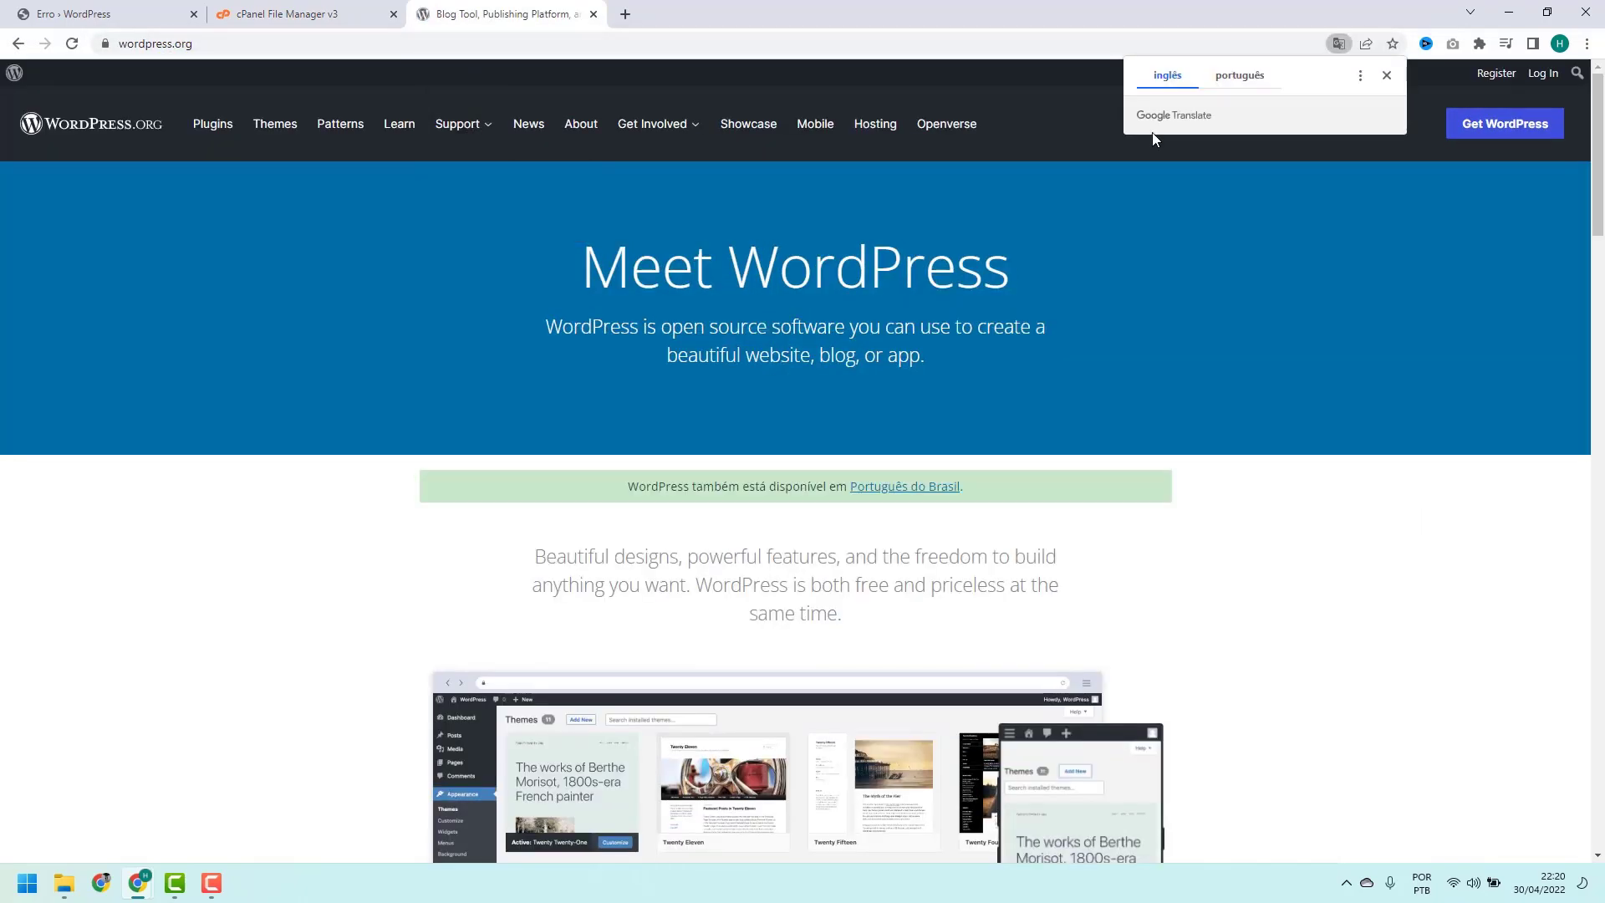
{"action": "left_click", "coordinate": [1384, 77]}
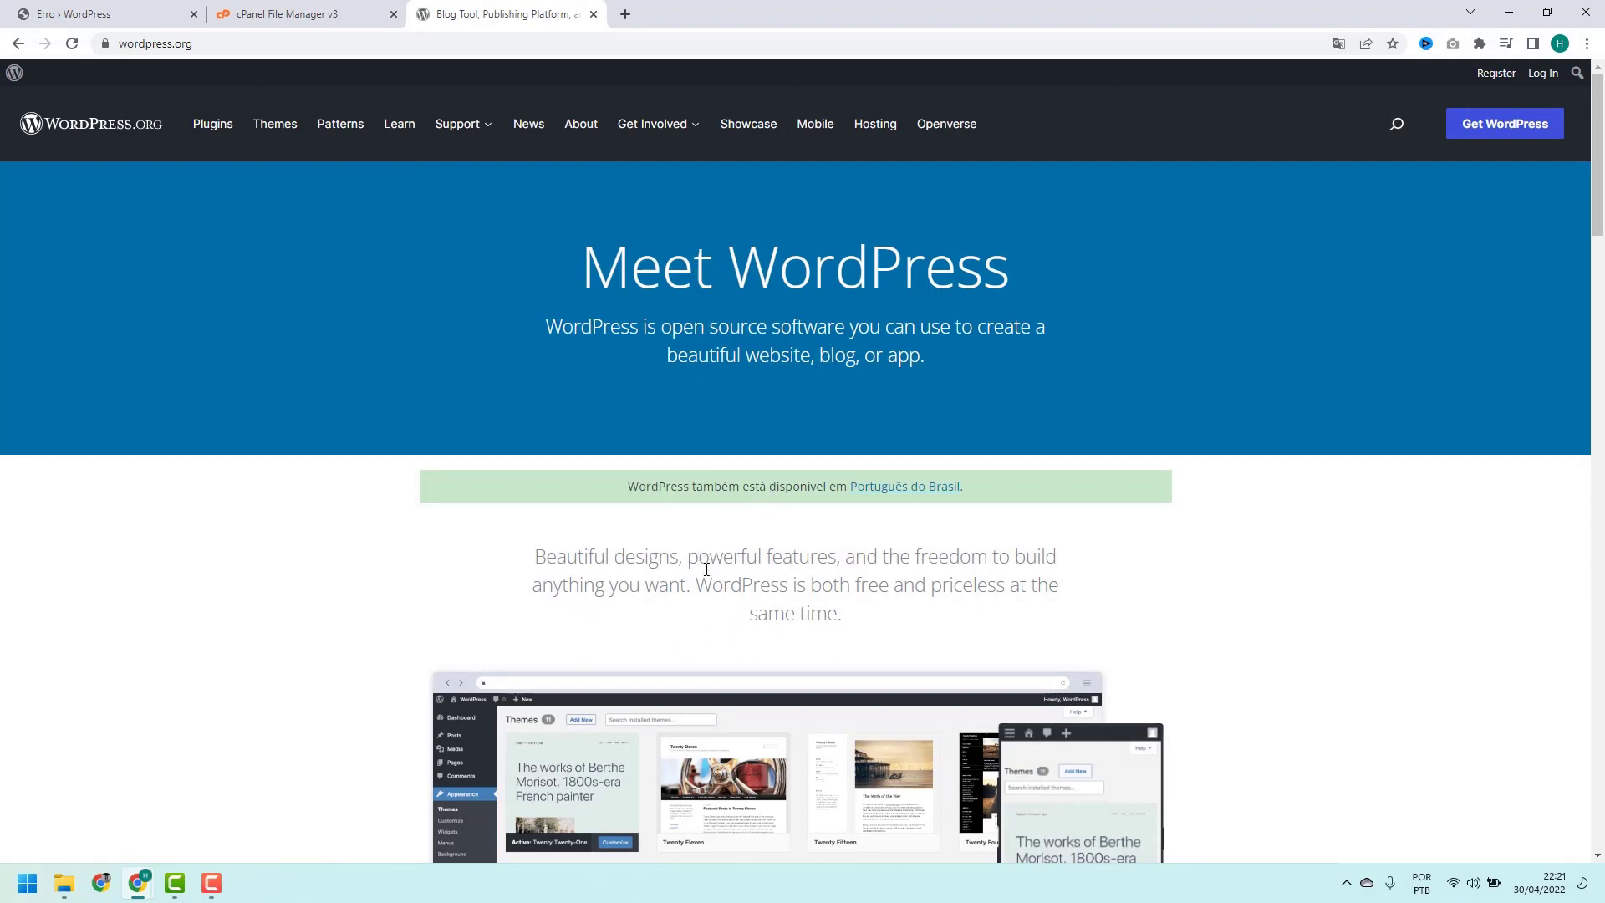
{"action": "left_click", "coordinate": [1496, 132]}
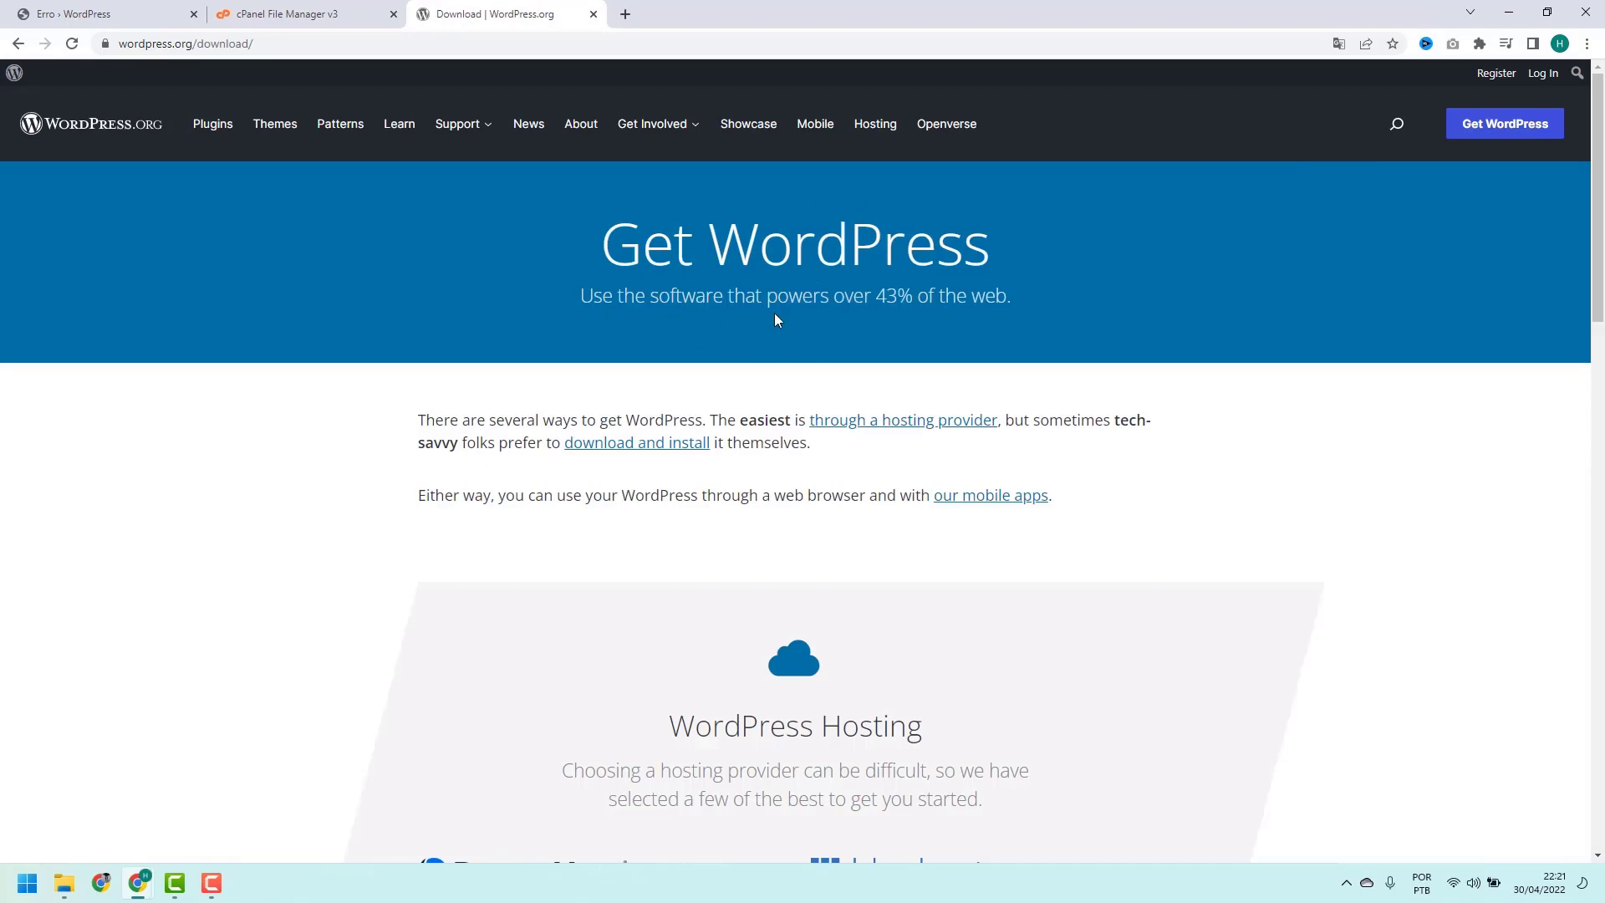
Open the All Releases archive listed under More resources on the WordPress download page.
{"action": "scroll", "coordinate": [760, 301], "scroll_direction": "down", "scroll_amount": 9}
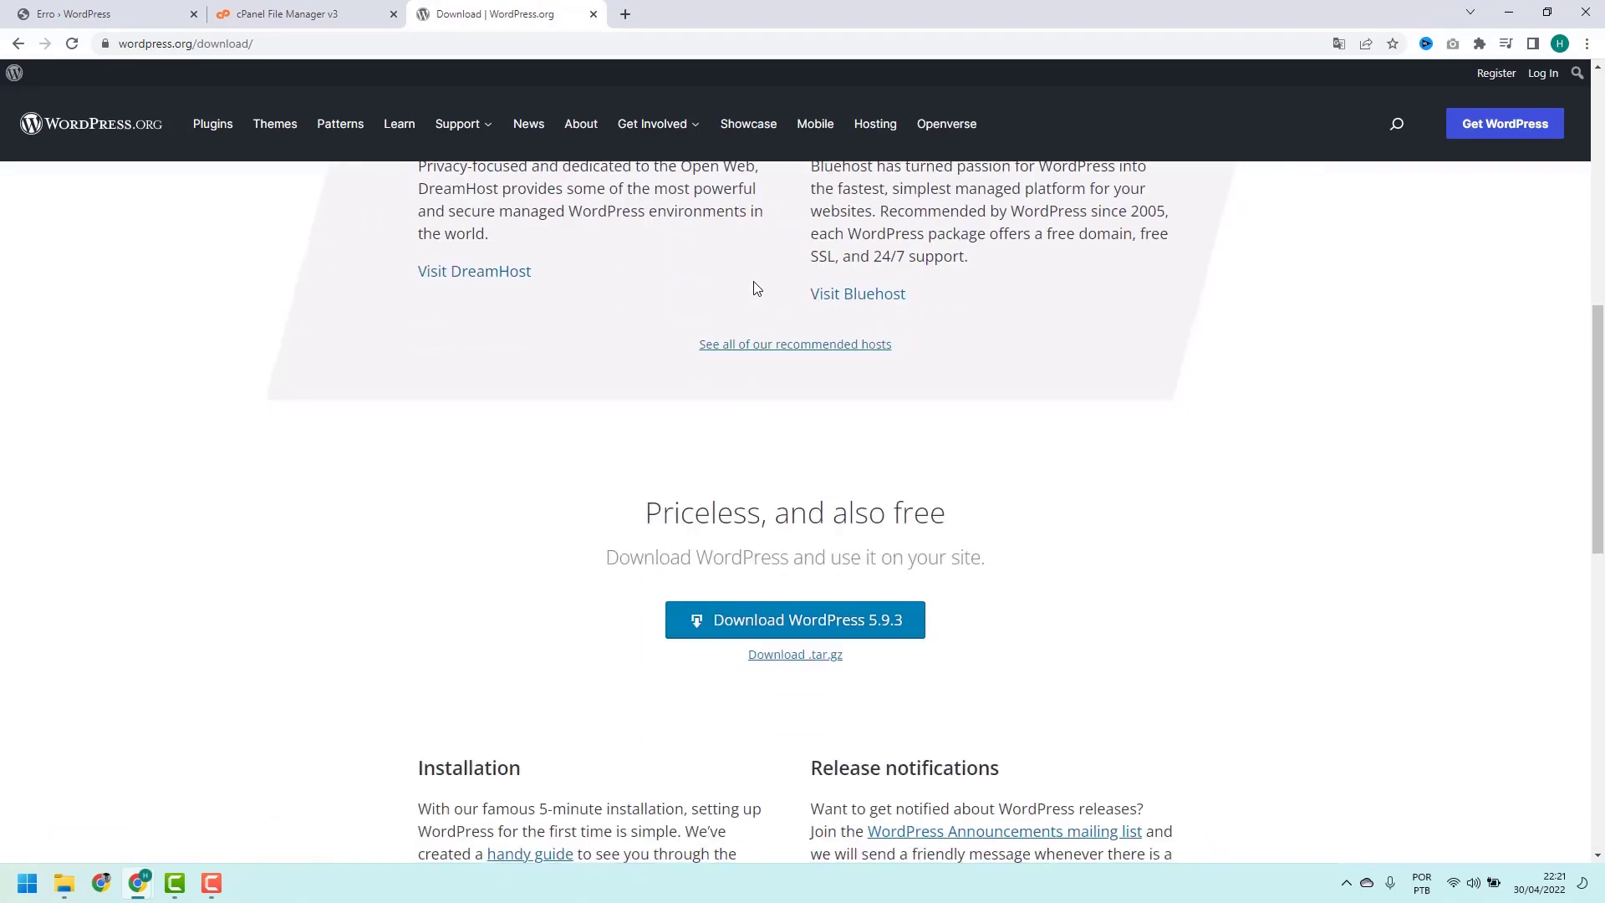
{"action": "scroll", "coordinate": [756, 288], "scroll_direction": "down", "scroll_amount": 3}
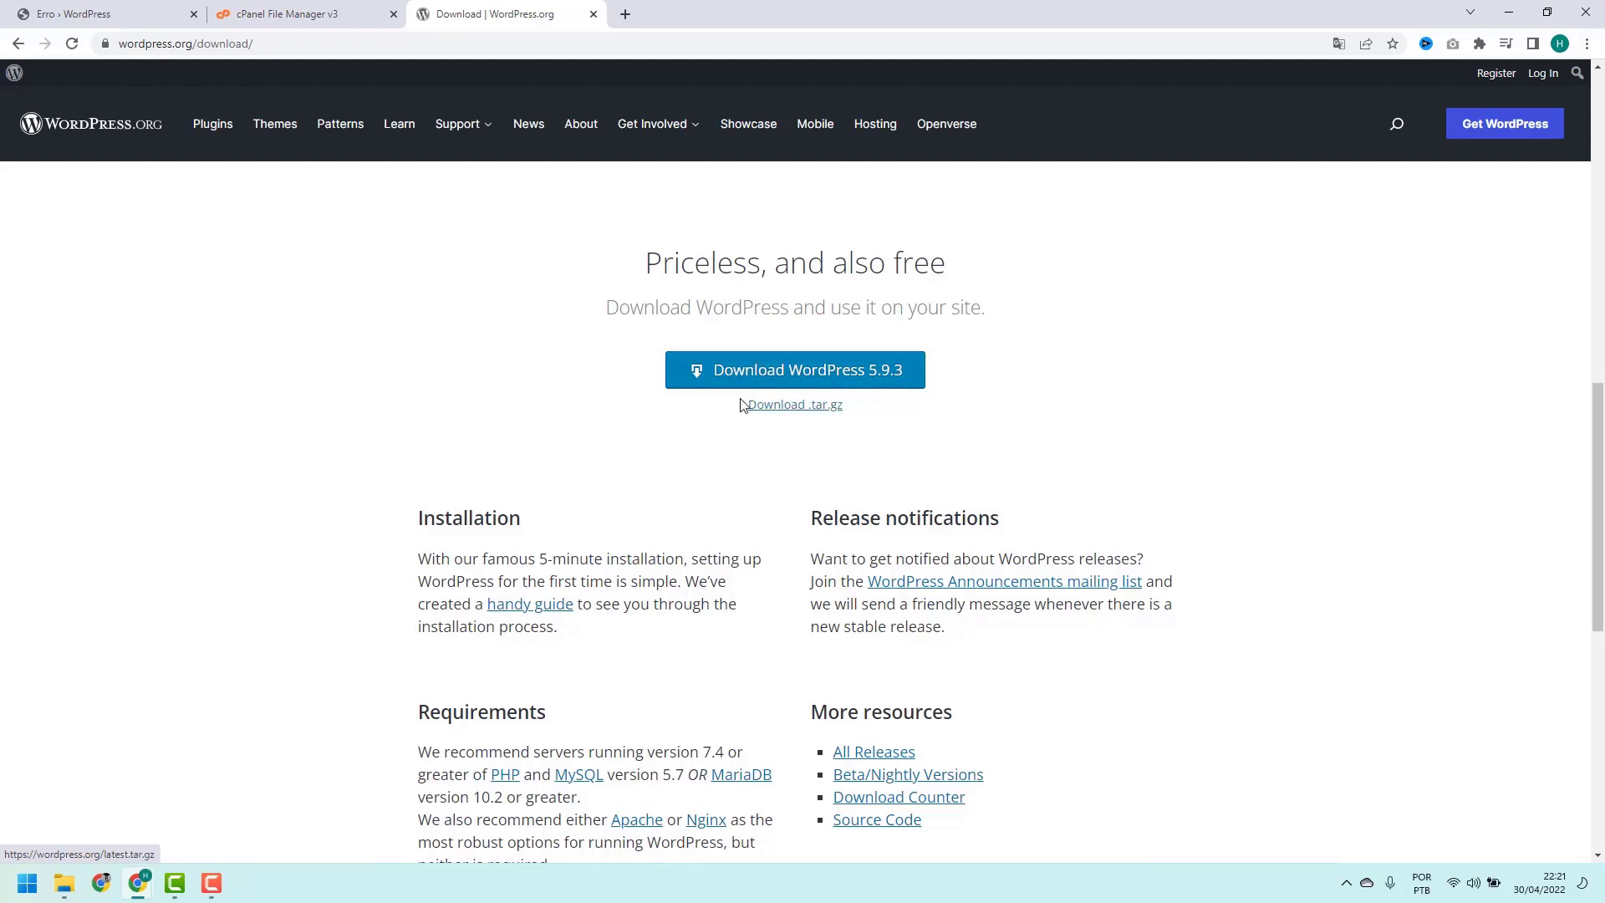
{"action": "scroll", "coordinate": [774, 396], "scroll_direction": "down", "scroll_amount": 1}
{"action": "scroll", "coordinate": [775, 397], "scroll_direction": "down", "scroll_amount": 3}
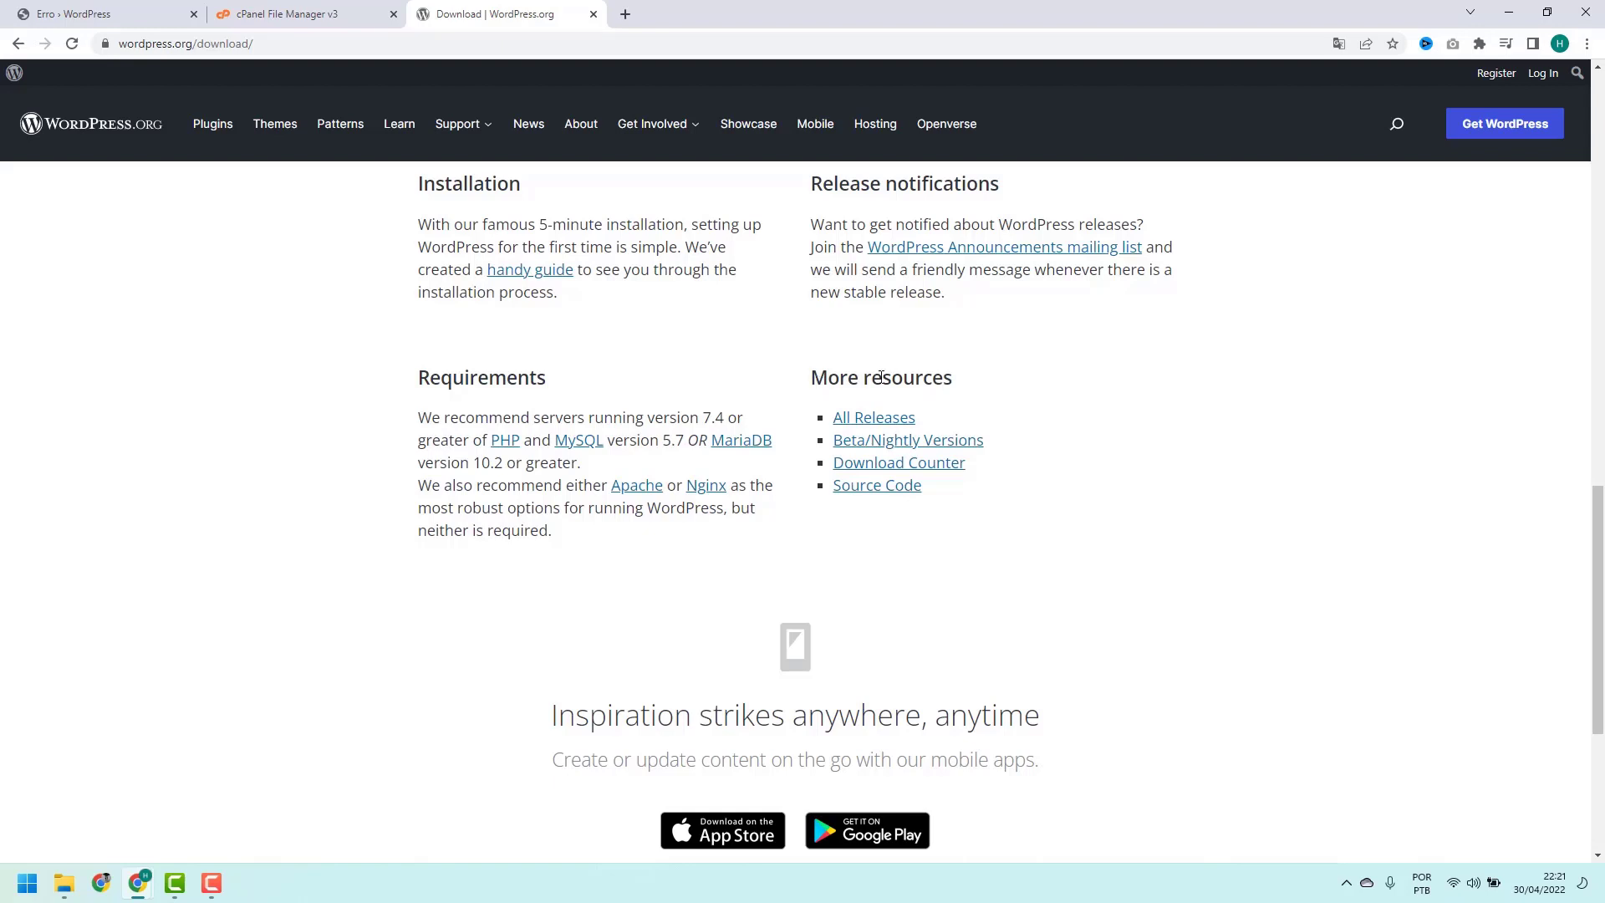
{"action": "left_click", "coordinate": [874, 424]}
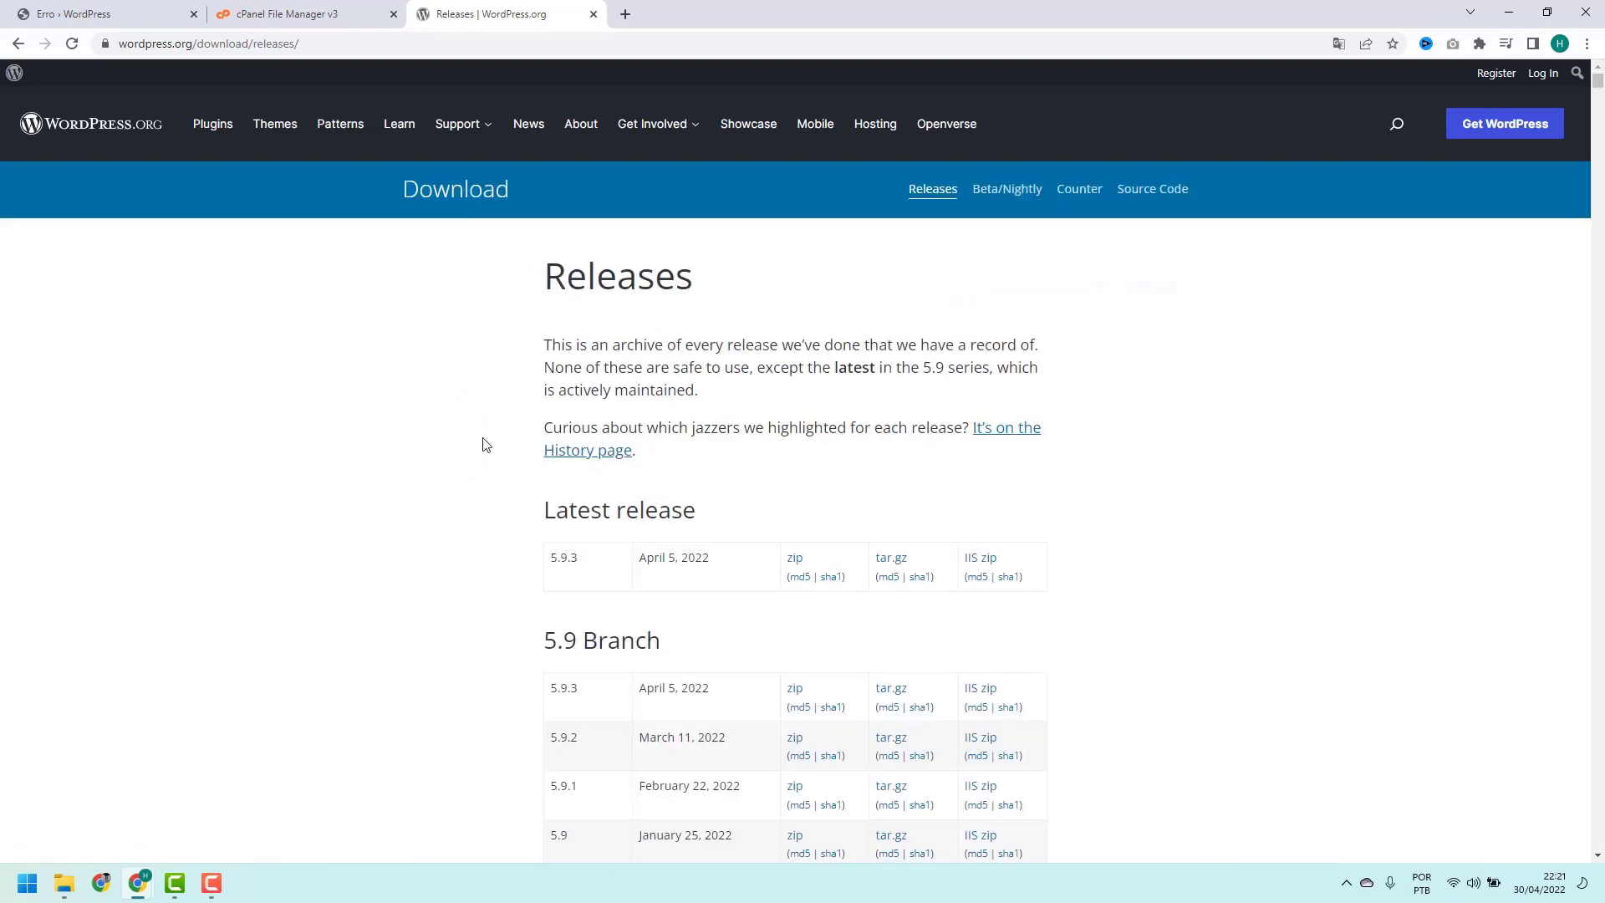
Look through the release archive to see how the WordPress versions are grouped by branch.
{"action": "scroll", "coordinate": [491, 466], "scroll_direction": "down", "scroll_amount": 10}
{"action": "scroll", "coordinate": [490, 469], "scroll_direction": "down", "scroll_amount": 20}
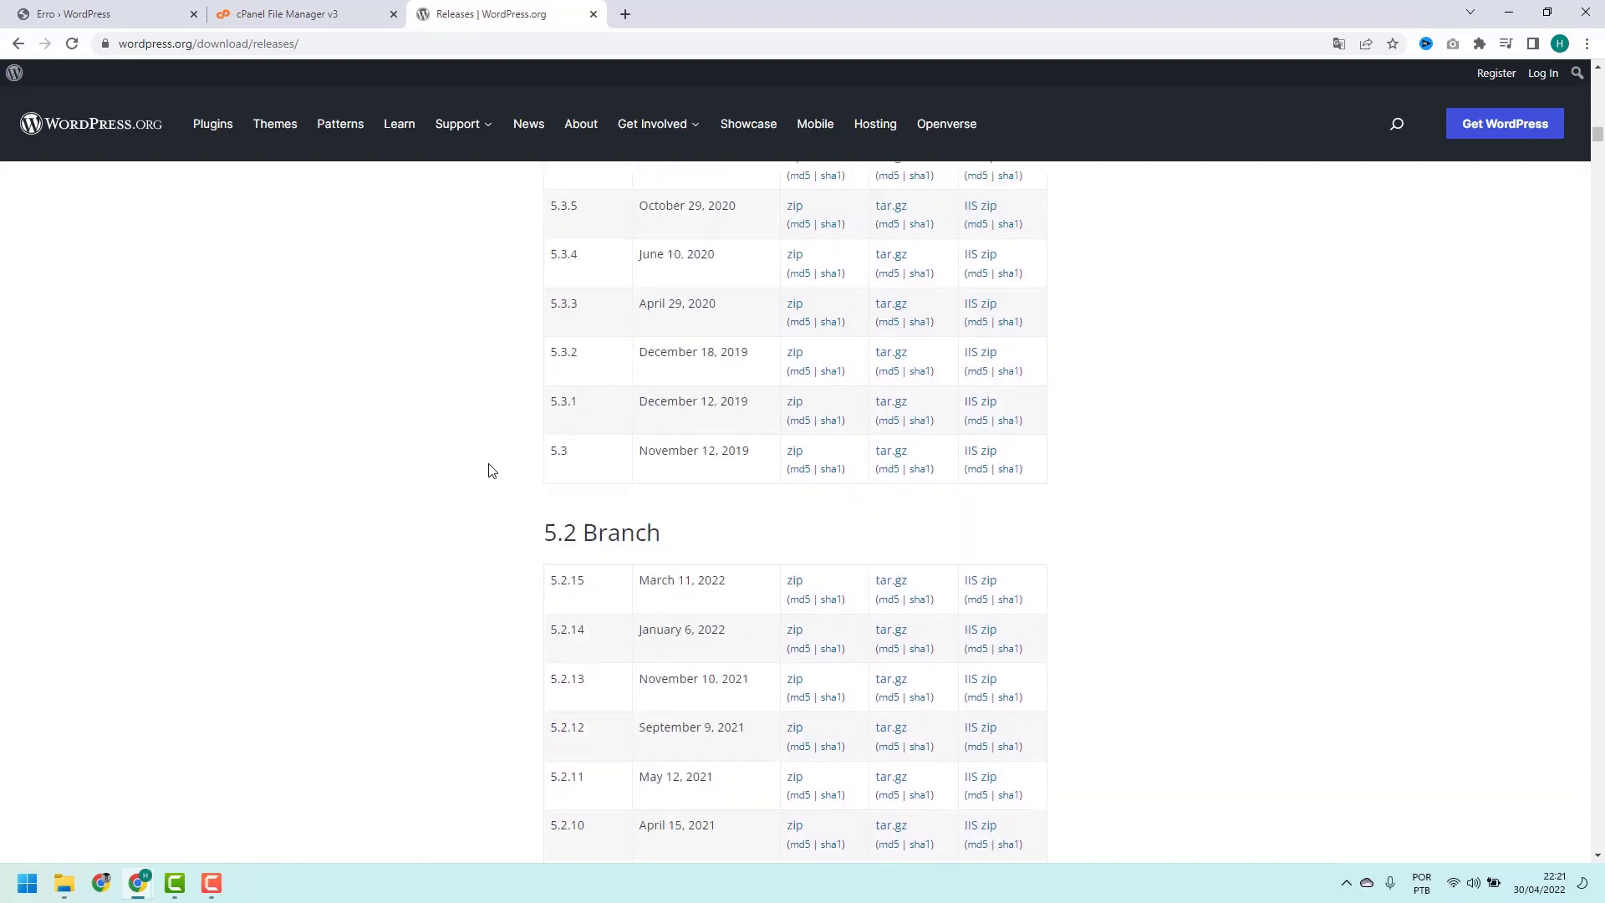
{"action": "scroll", "coordinate": [490, 468], "scroll_direction": "up", "scroll_amount": 20}
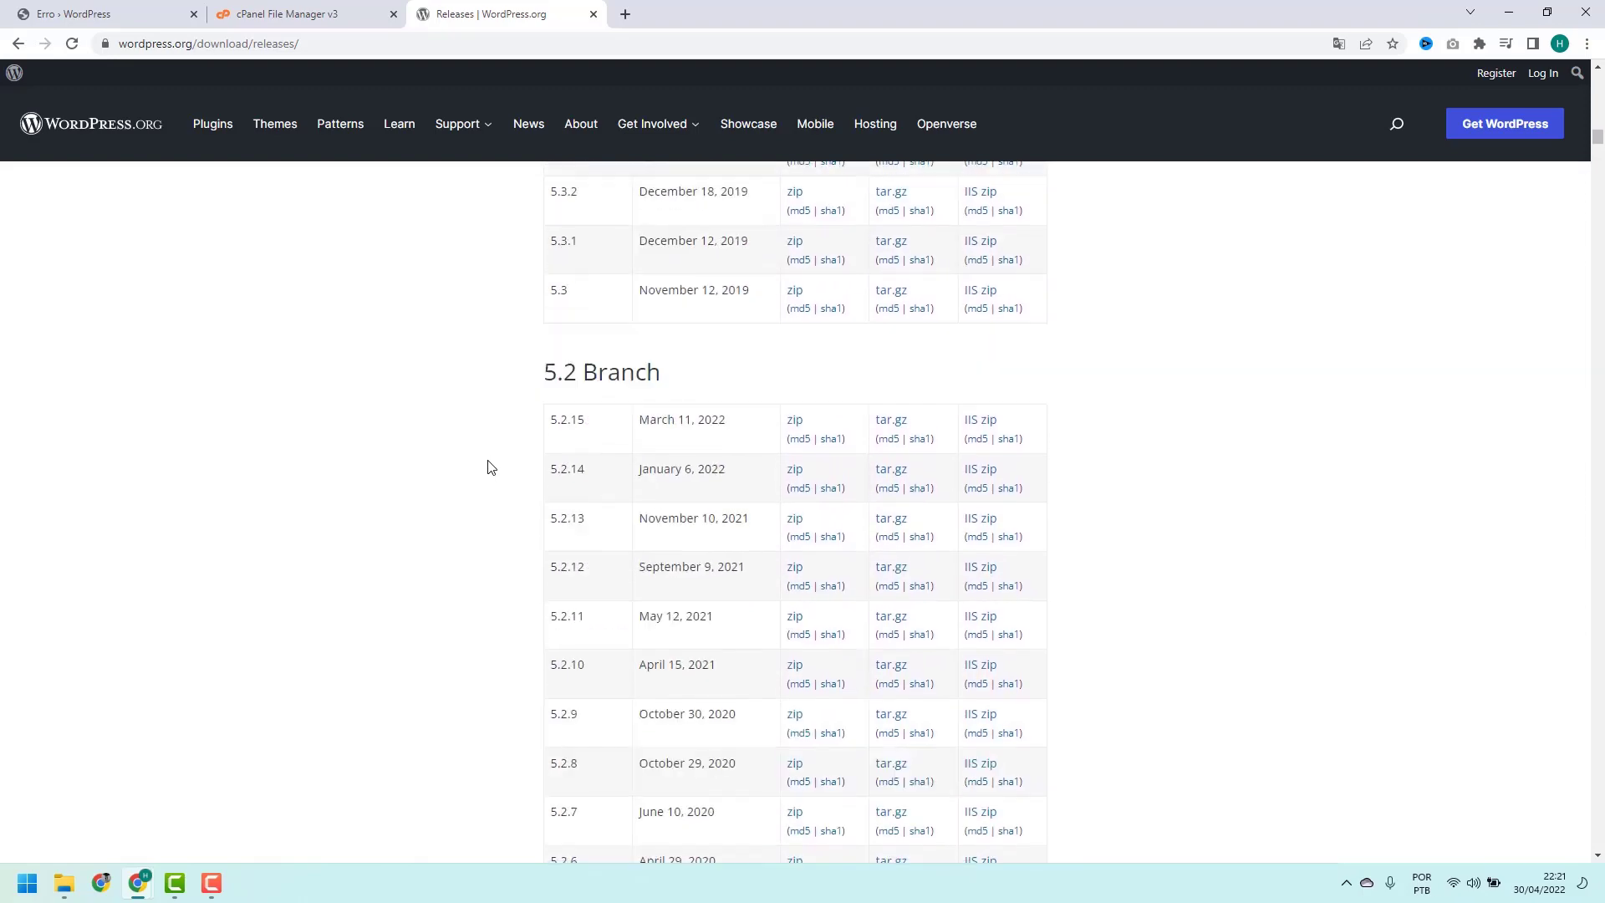
{"action": "scroll", "coordinate": [491, 467], "scroll_direction": "up", "scroll_amount": 15}
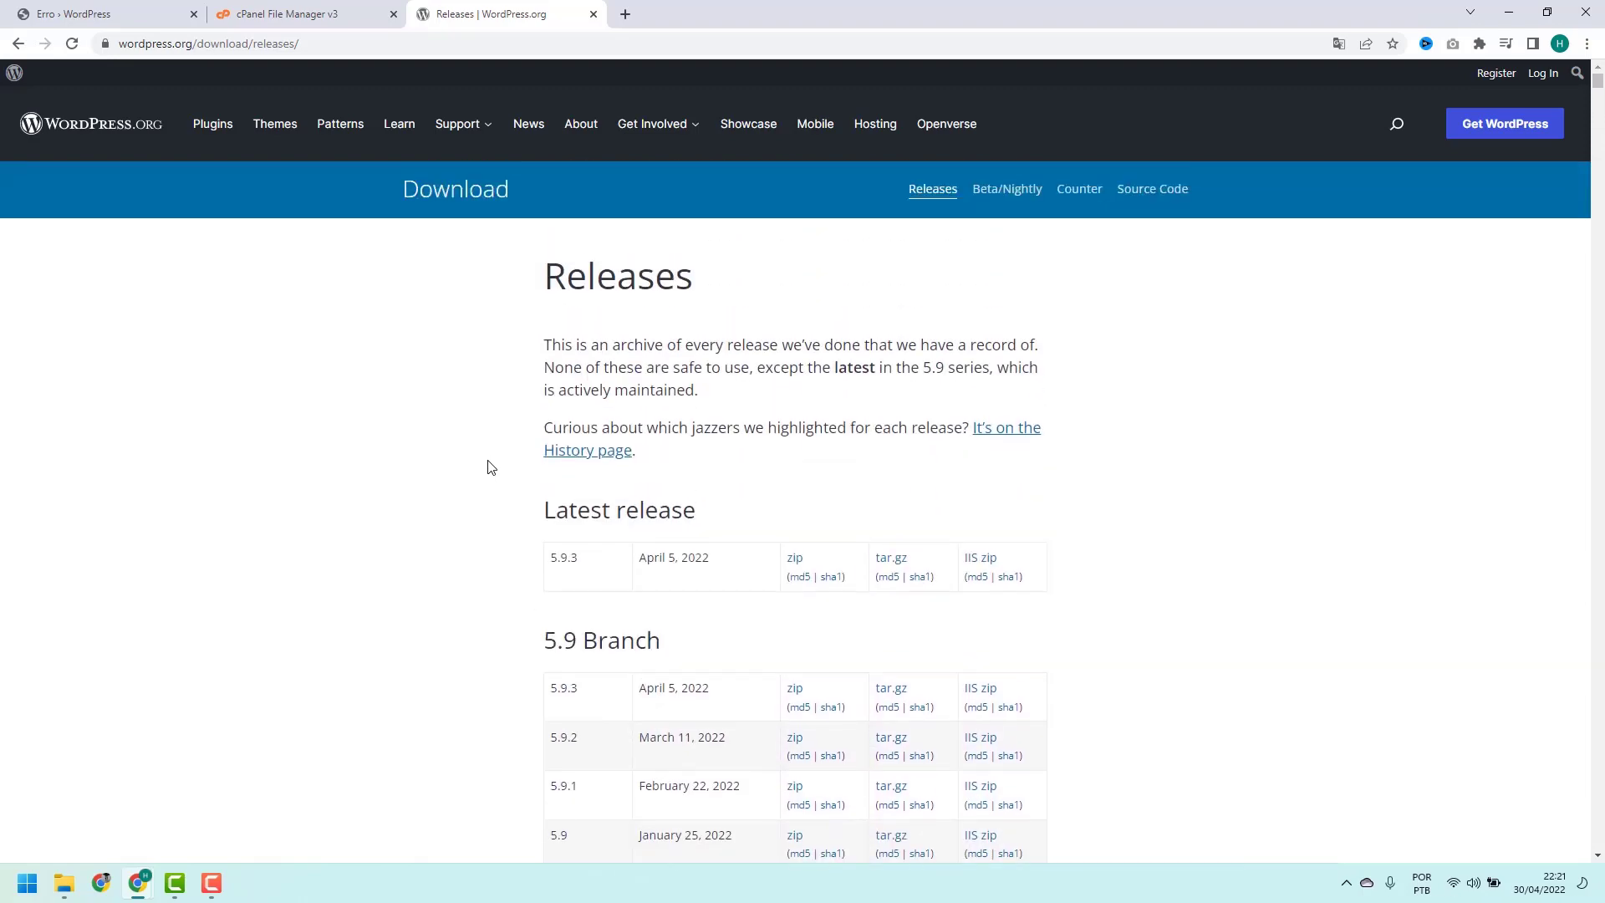
{"action": "scroll", "coordinate": [491, 466], "scroll_direction": "down", "scroll_amount": 3}
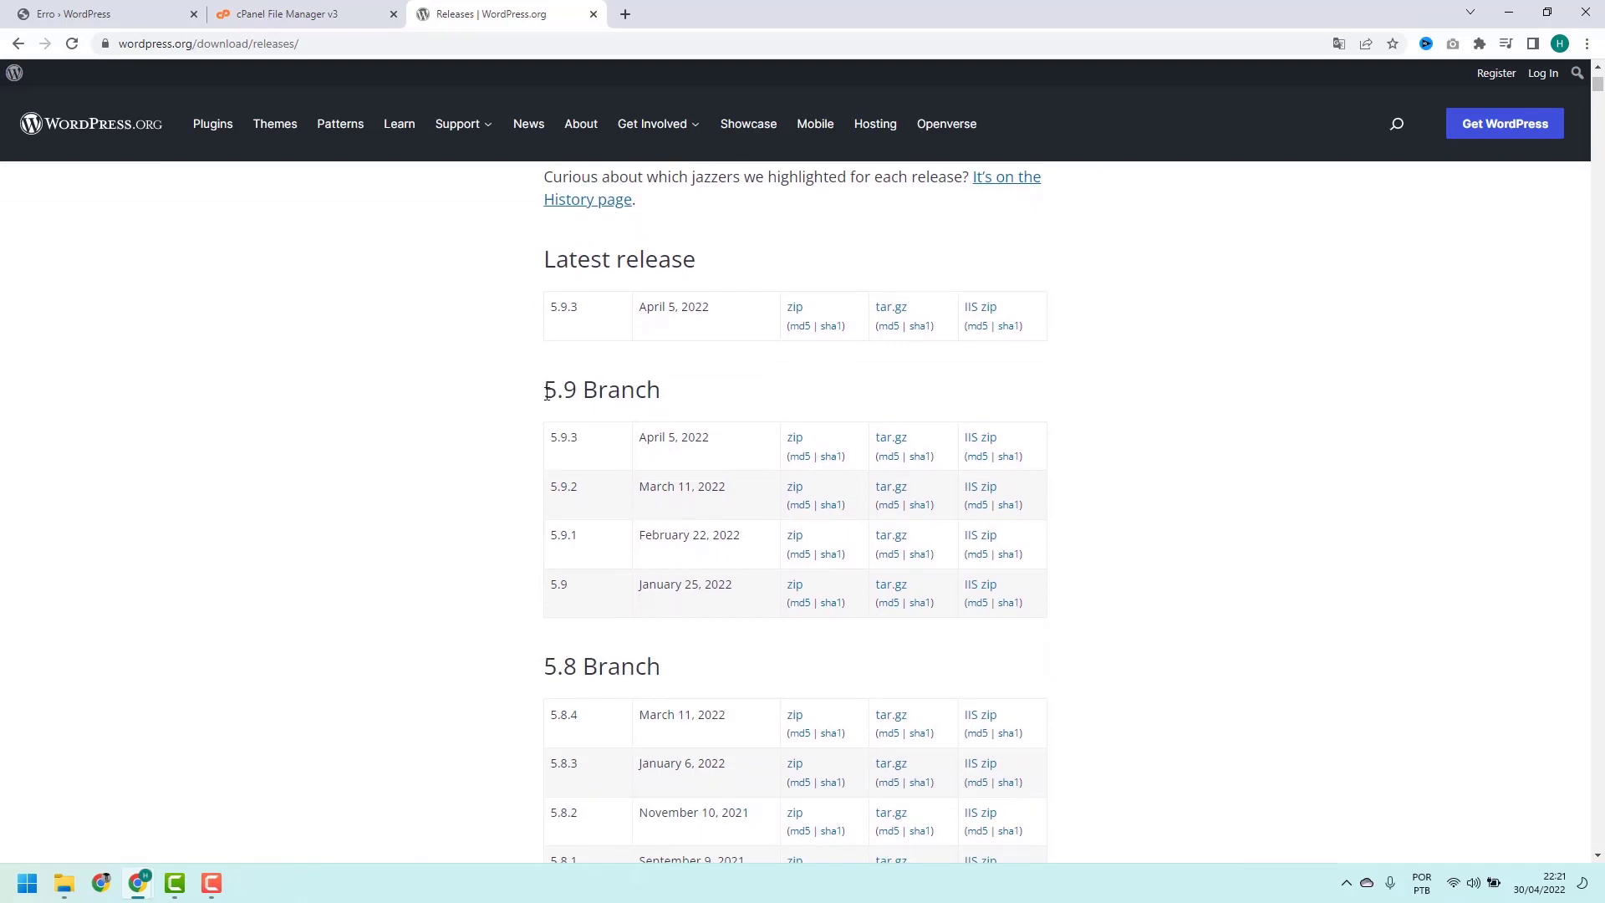
{"action": "left_click_drag", "start_coordinate": [546, 394], "coordinate": [574, 439]}
{"action": "scroll", "coordinate": [544, 459], "scroll_direction": "down", "scroll_amount": 15}
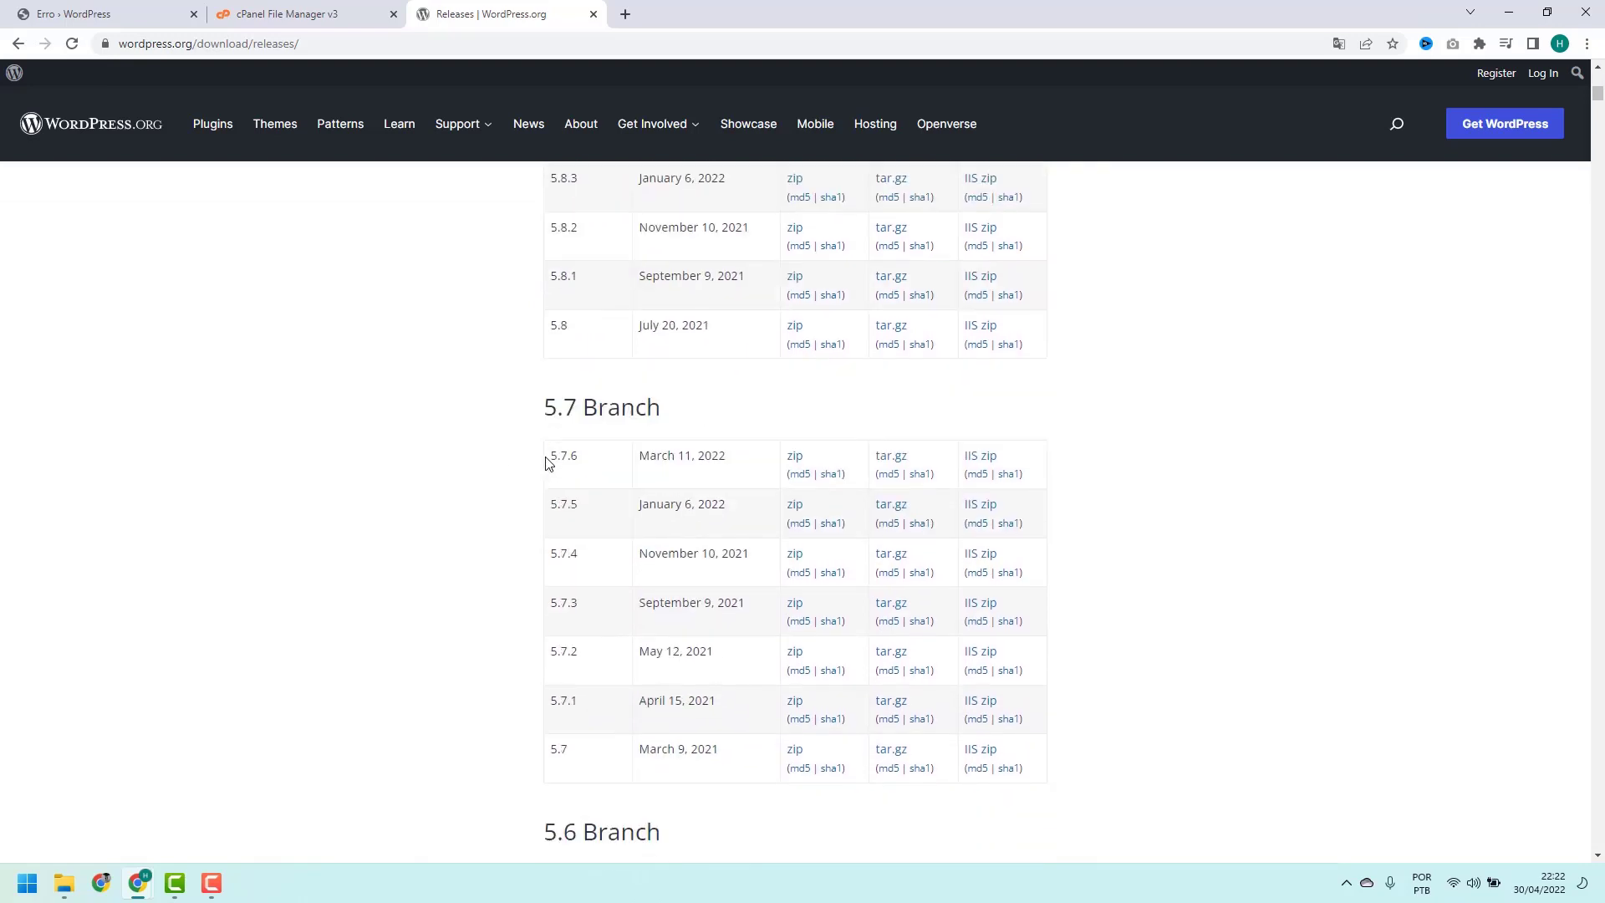
{"action": "scroll", "coordinate": [541, 590], "scroll_direction": "down", "scroll_amount": 1}
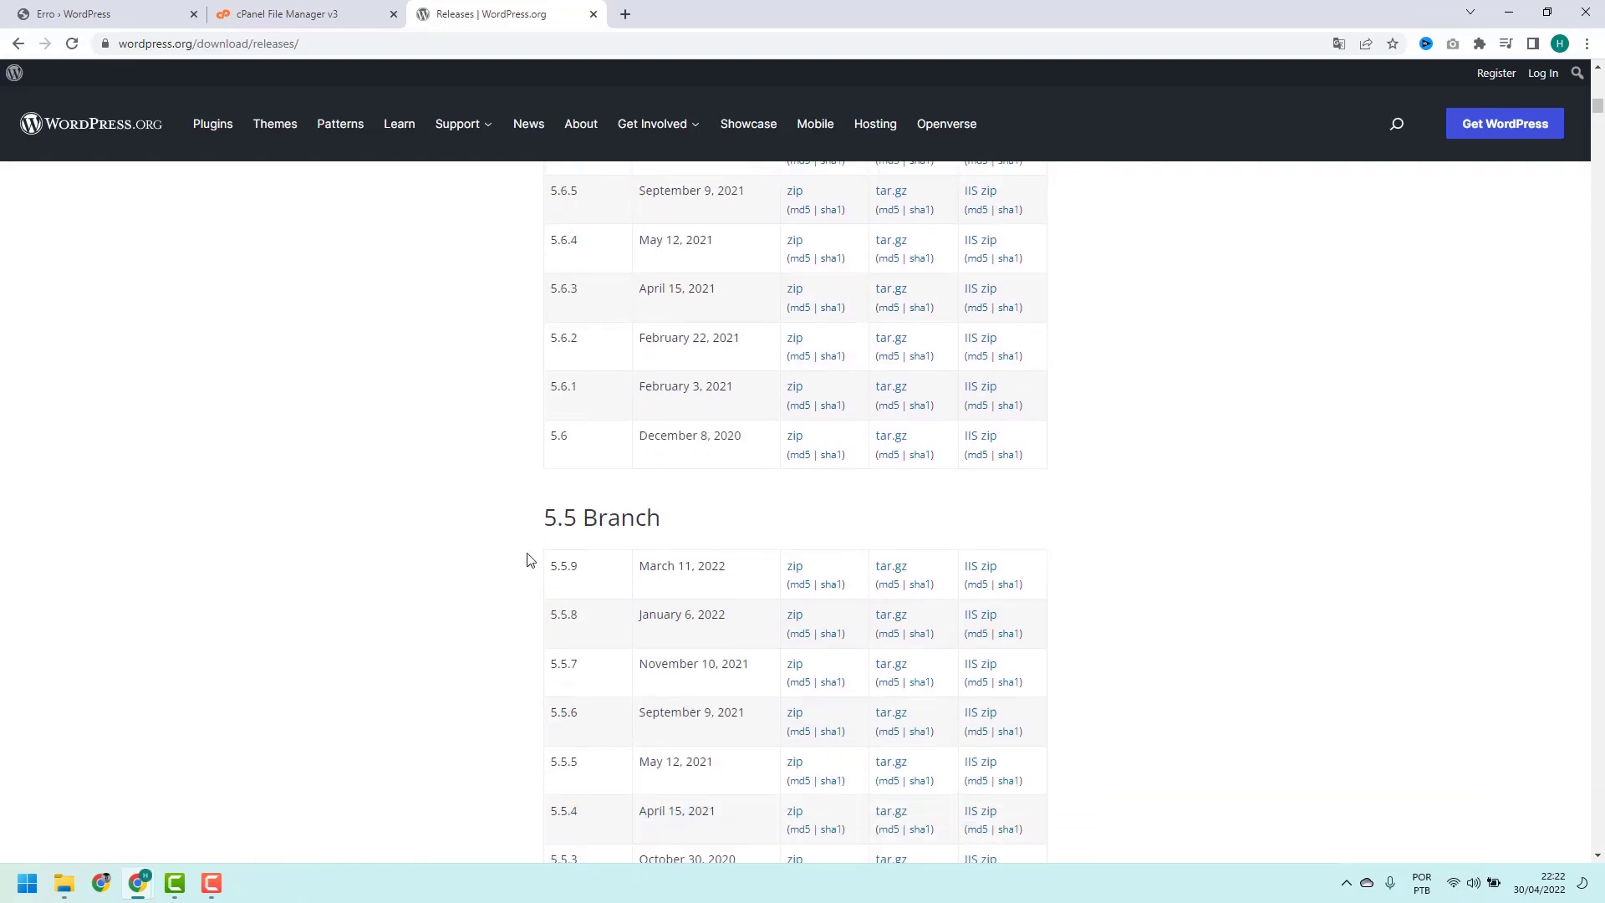
{"action": "left_click_drag", "start_coordinate": [550, 570], "coordinate": [575, 569]}
{"action": "left_click", "coordinate": [568, 568]}
{"action": "scroll", "coordinate": [587, 573], "scroll_direction": "down", "scroll_amount": 6}
Download the zip package of WordPress 5.9.3 from the 5.9 Branch table.
{"action": "scroll", "coordinate": [587, 577], "scroll_direction": "up", "scroll_amount": 20}
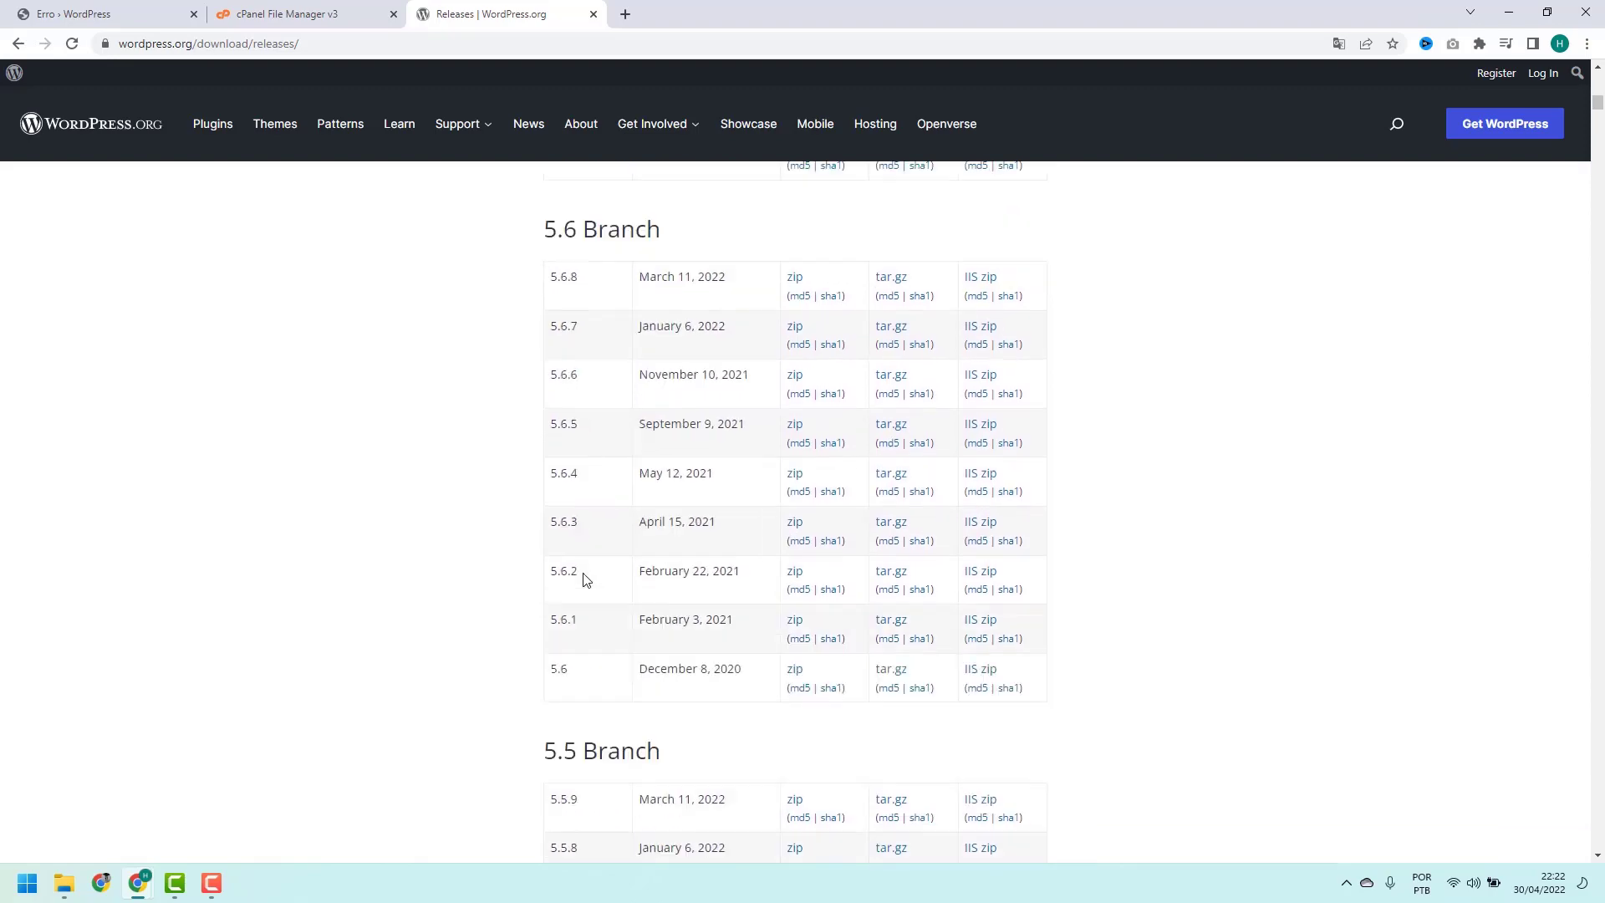
{"action": "scroll", "coordinate": [622, 595], "scroll_direction": "up", "scroll_amount": 3}
{"action": "scroll", "coordinate": [591, 600], "scroll_direction": "down", "scroll_amount": 2}
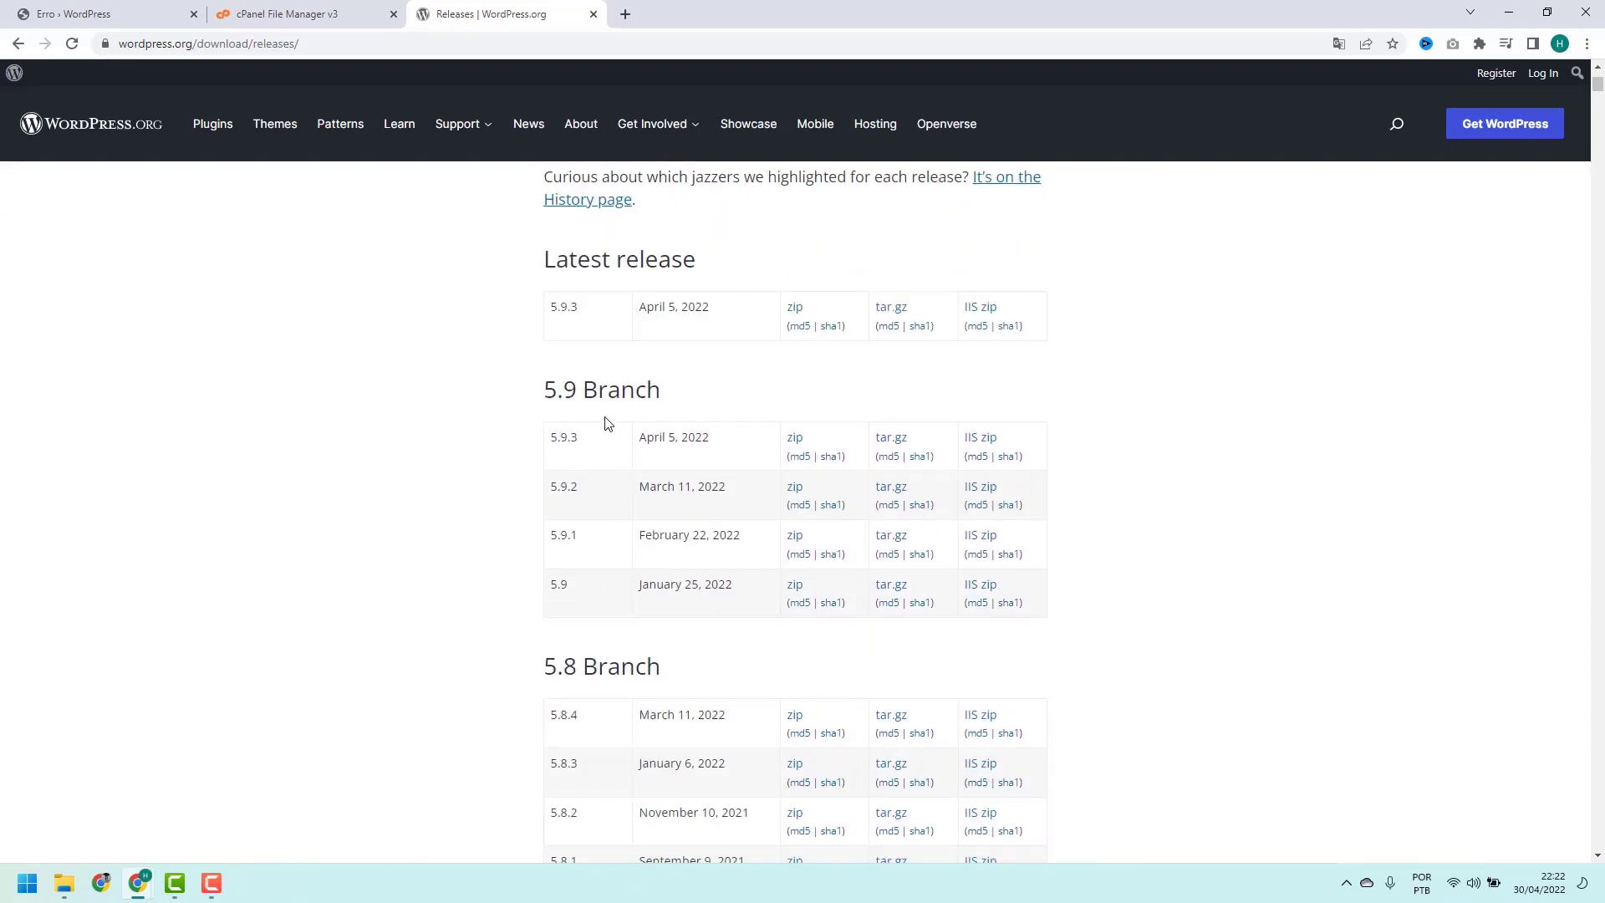
{"action": "double_click", "coordinate": [554, 440]}
{"action": "left_click", "coordinate": [568, 438]}
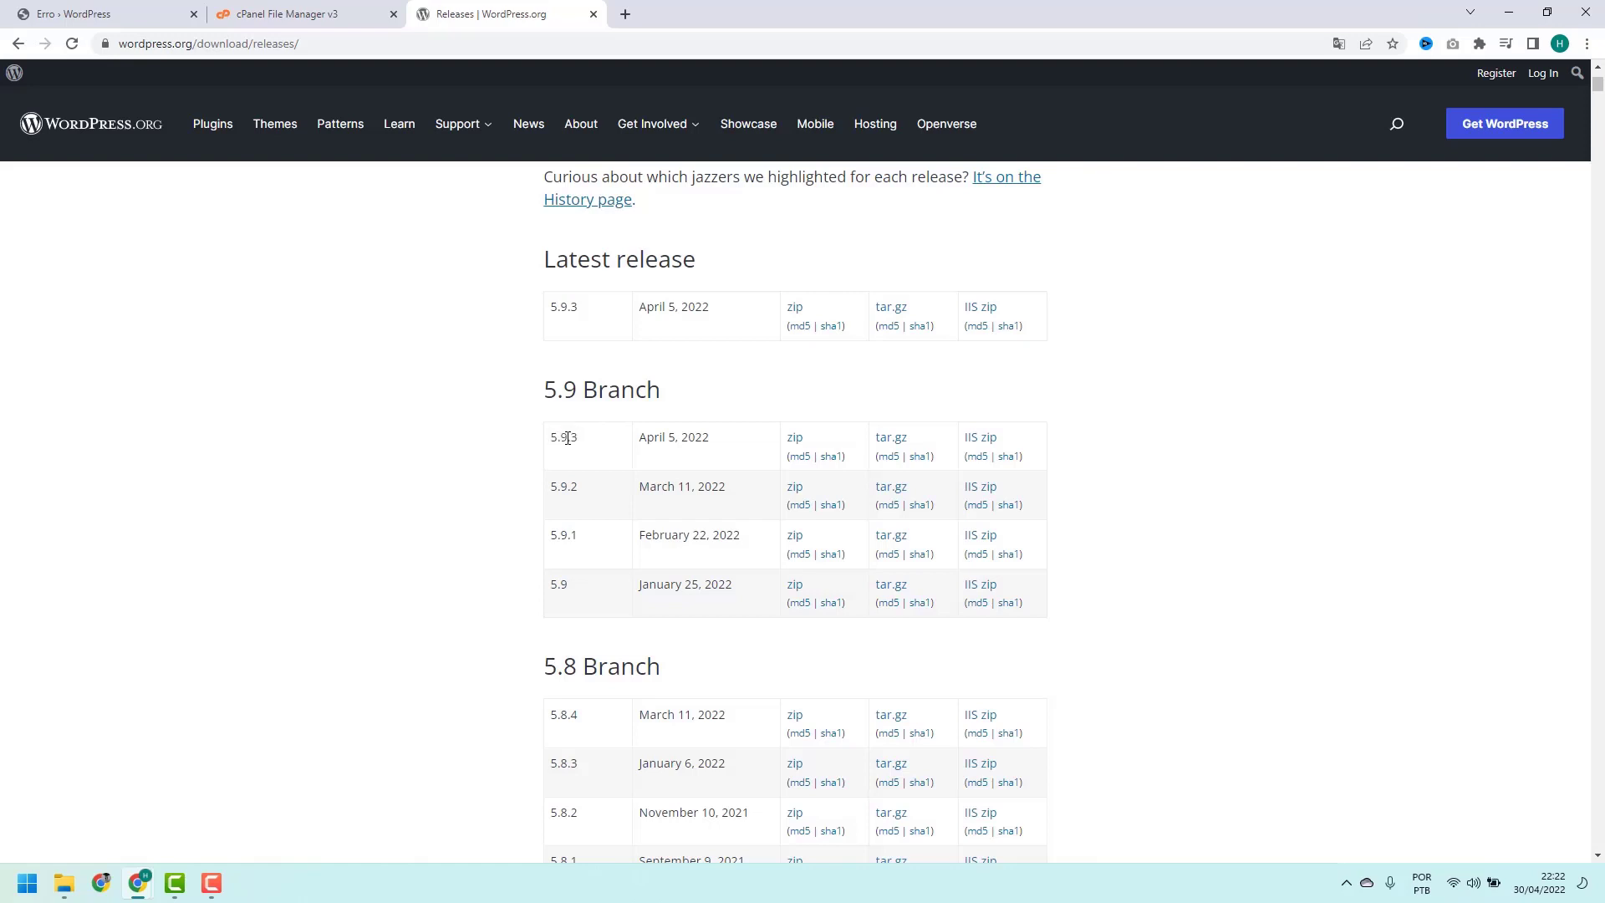
{"action": "left_click", "coordinate": [794, 443]}
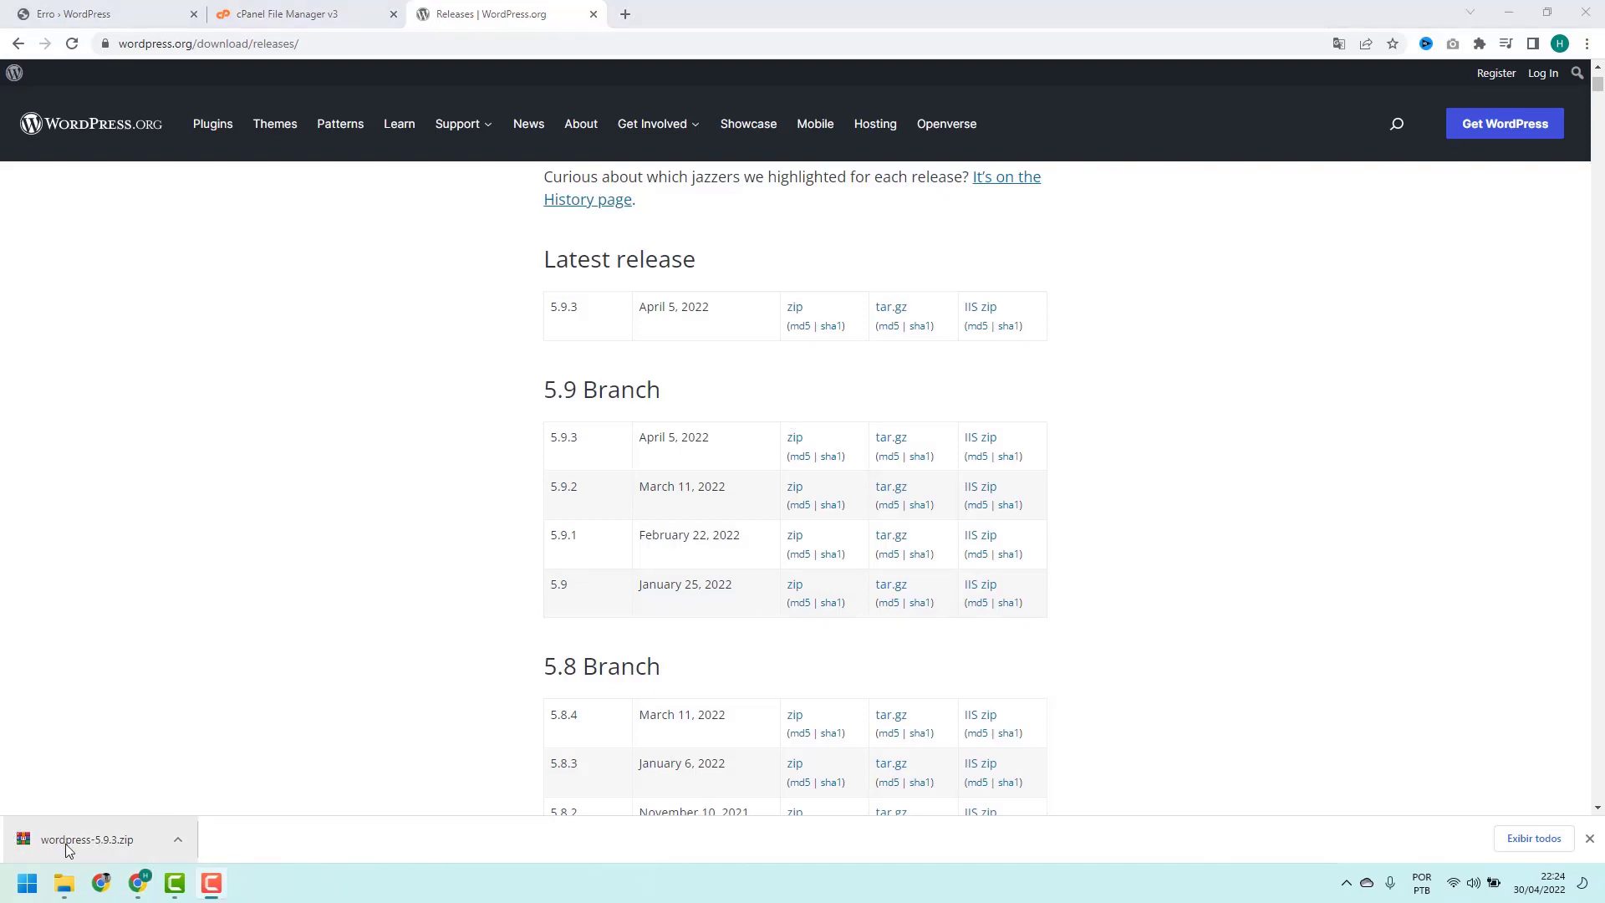
Upload wordpress-5.9.3.zip from the Downloads folder to public_html through the cPanel File Manager.
{"action": "left_click", "coordinate": [329, 20]}
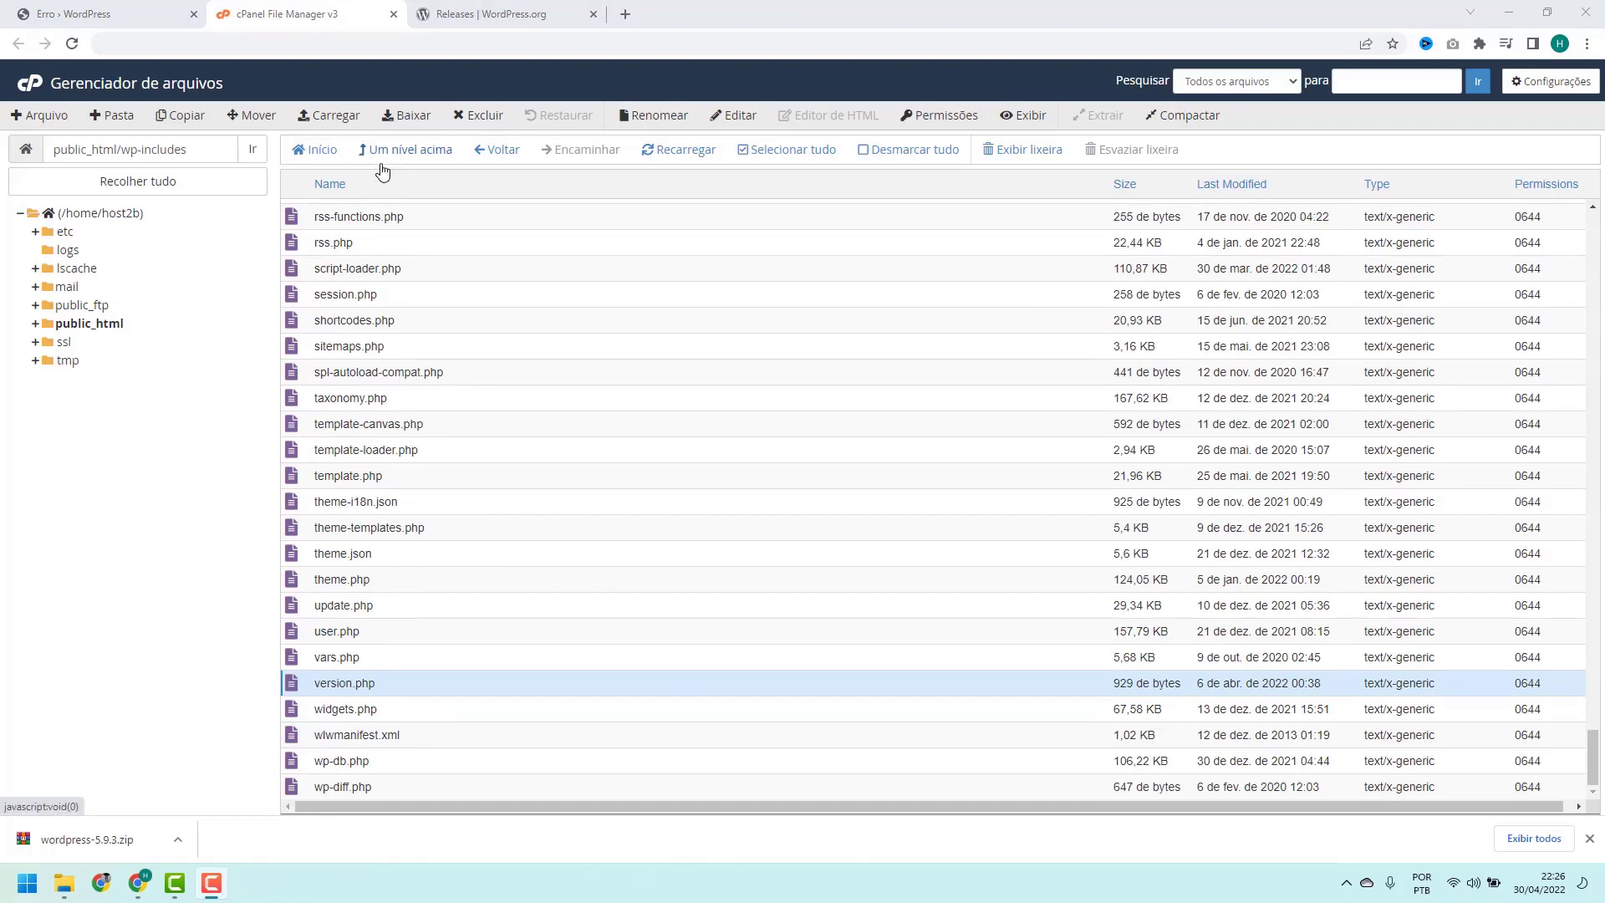
{"action": "left_click", "coordinate": [424, 155]}
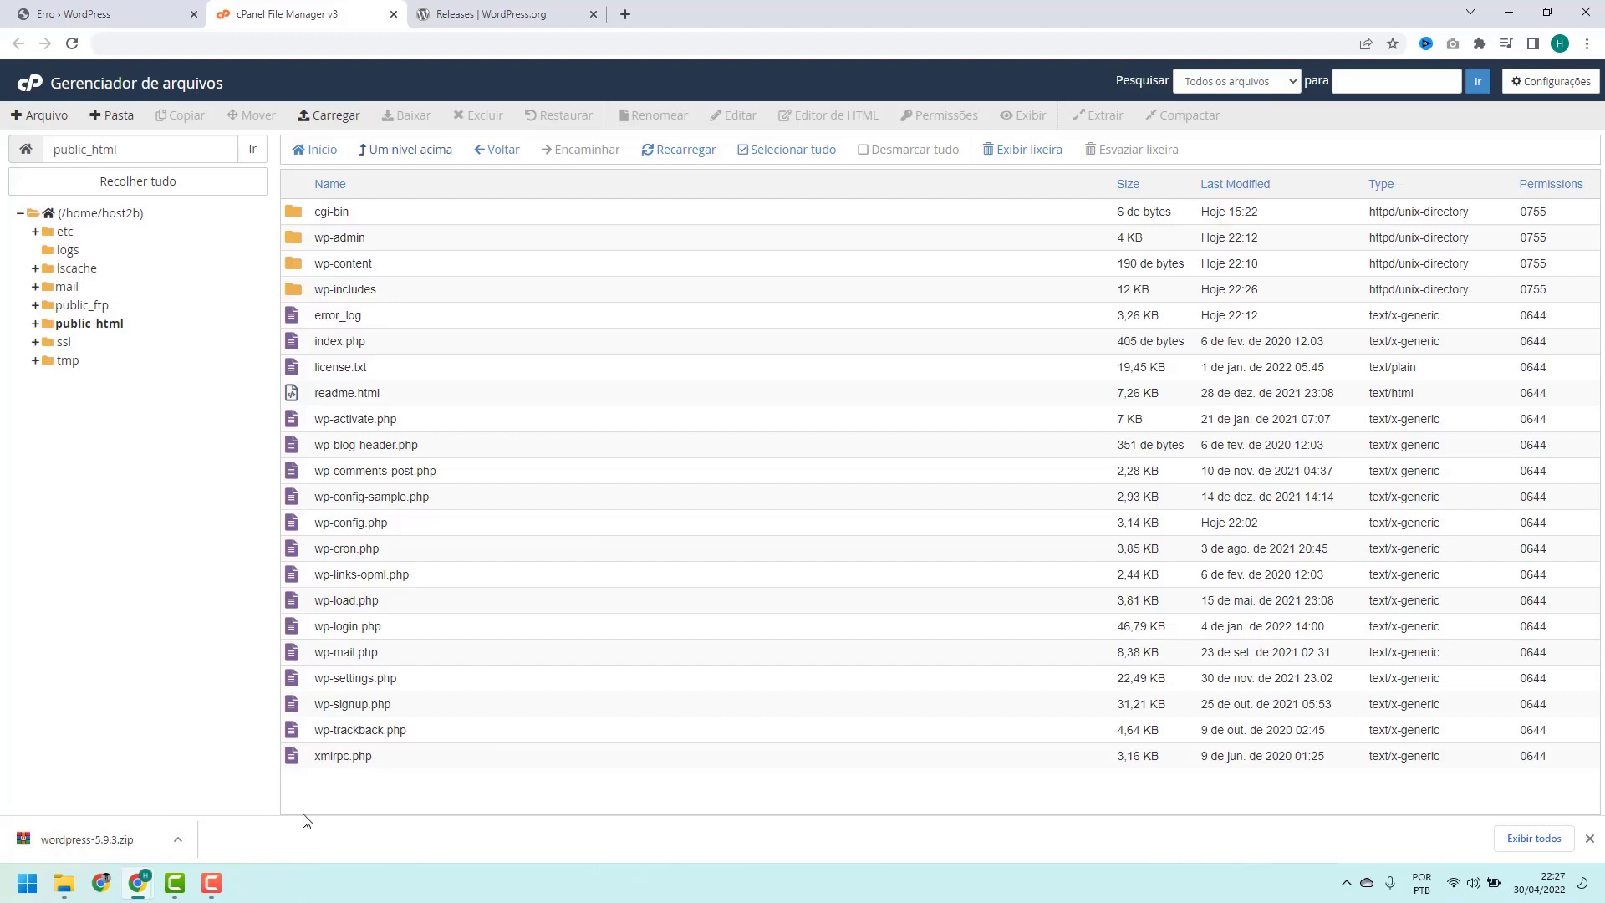
{"action": "left_click", "coordinate": [328, 119]}
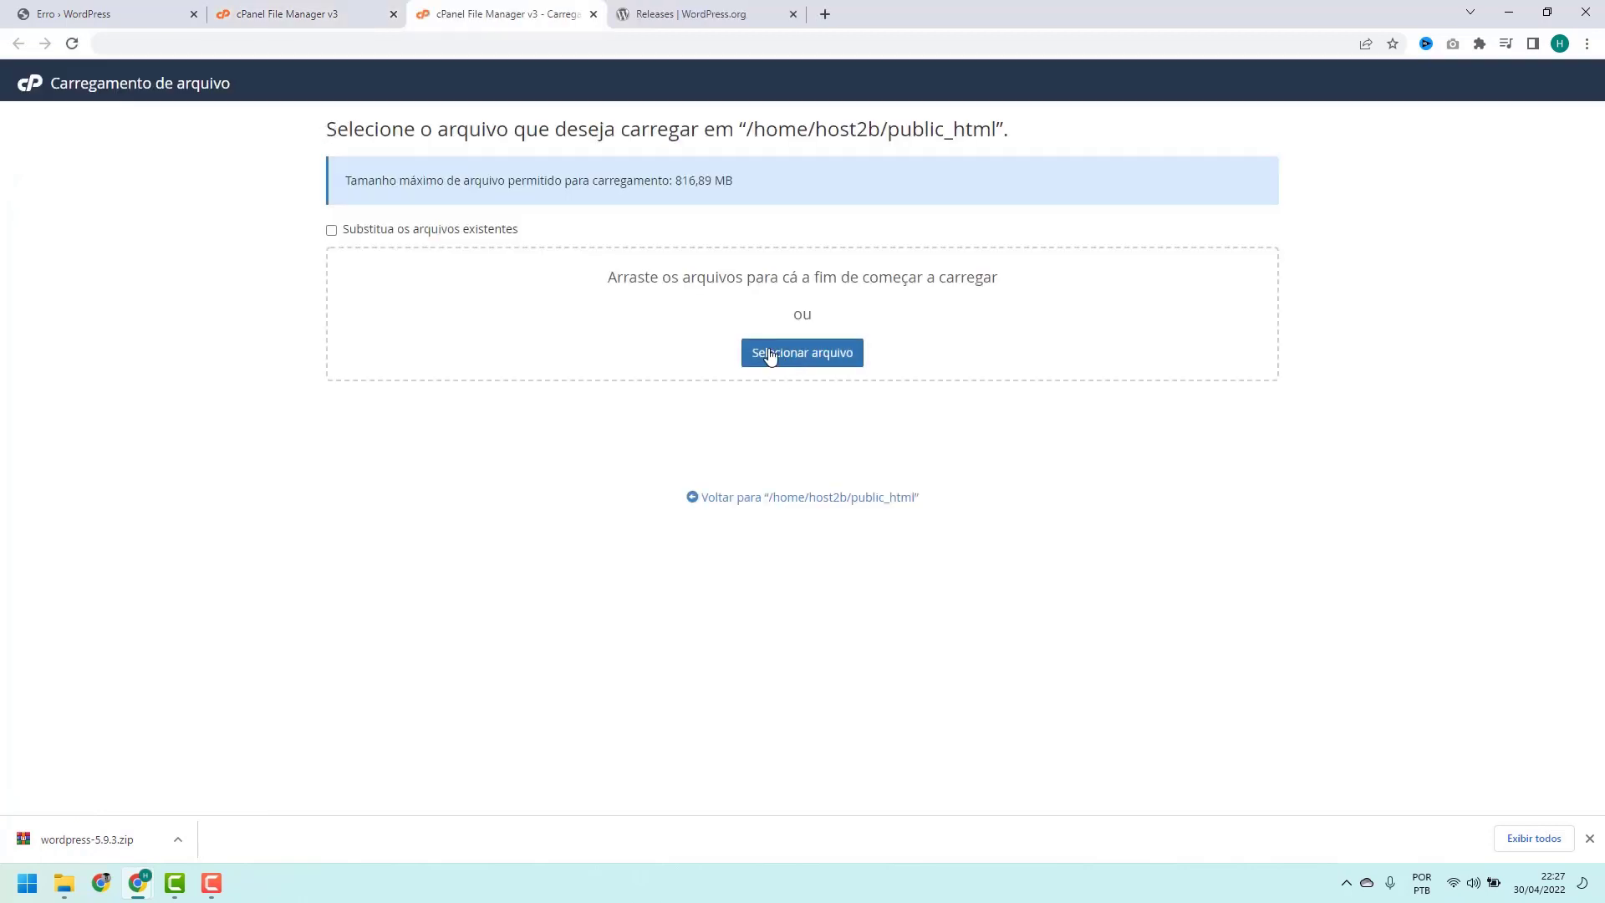
{"action": "left_click", "coordinate": [798, 361]}
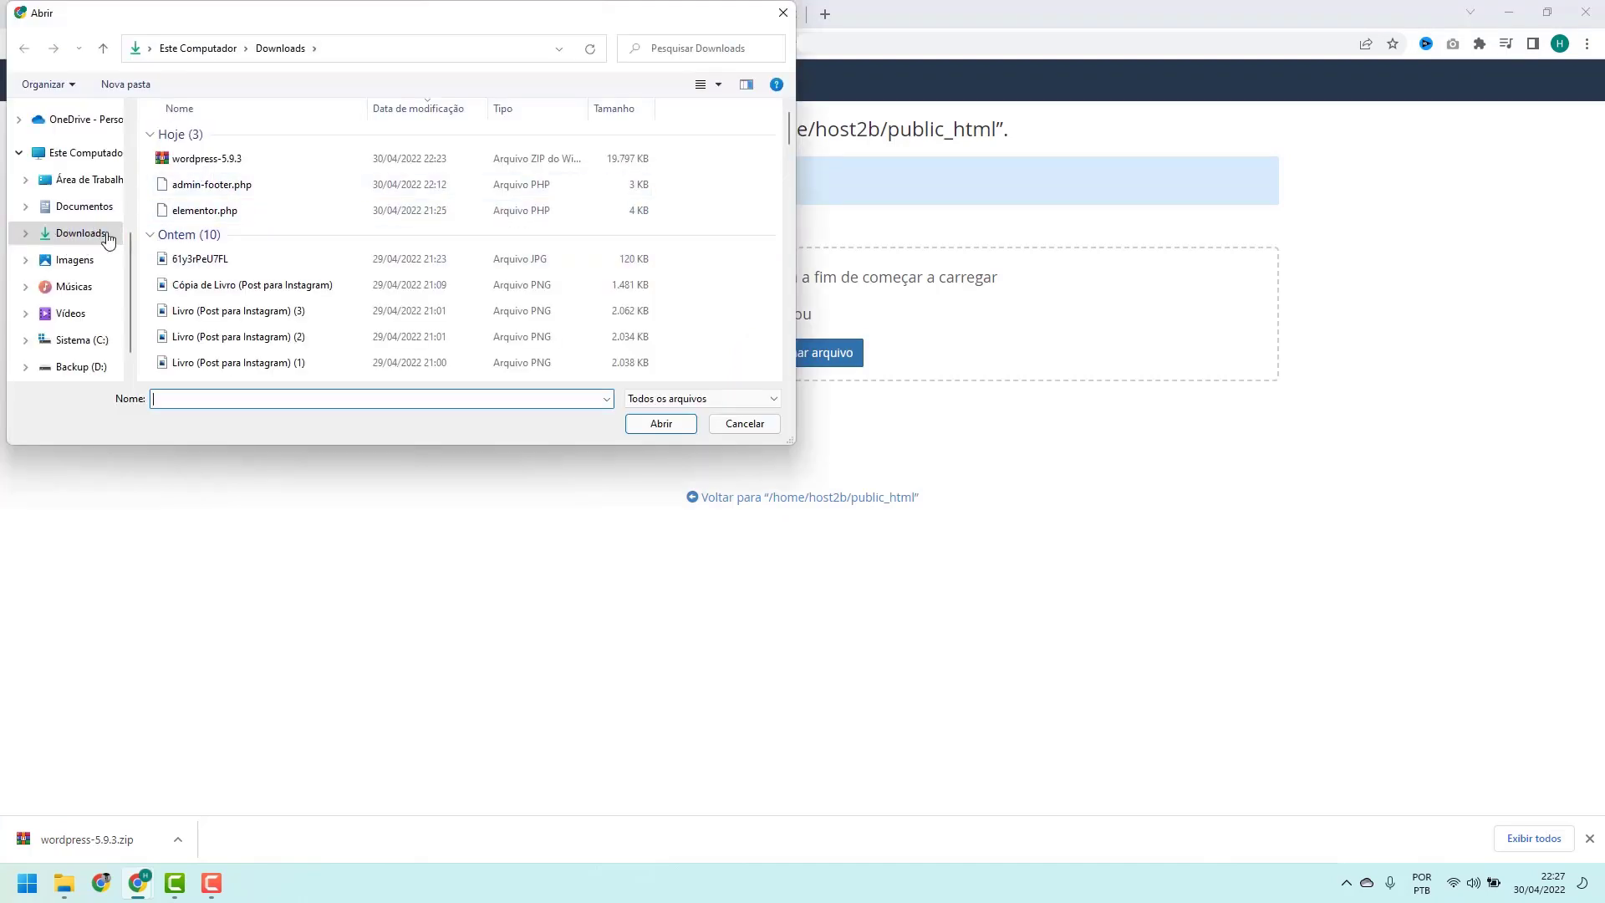
{"action": "left_click", "coordinate": [203, 162]}
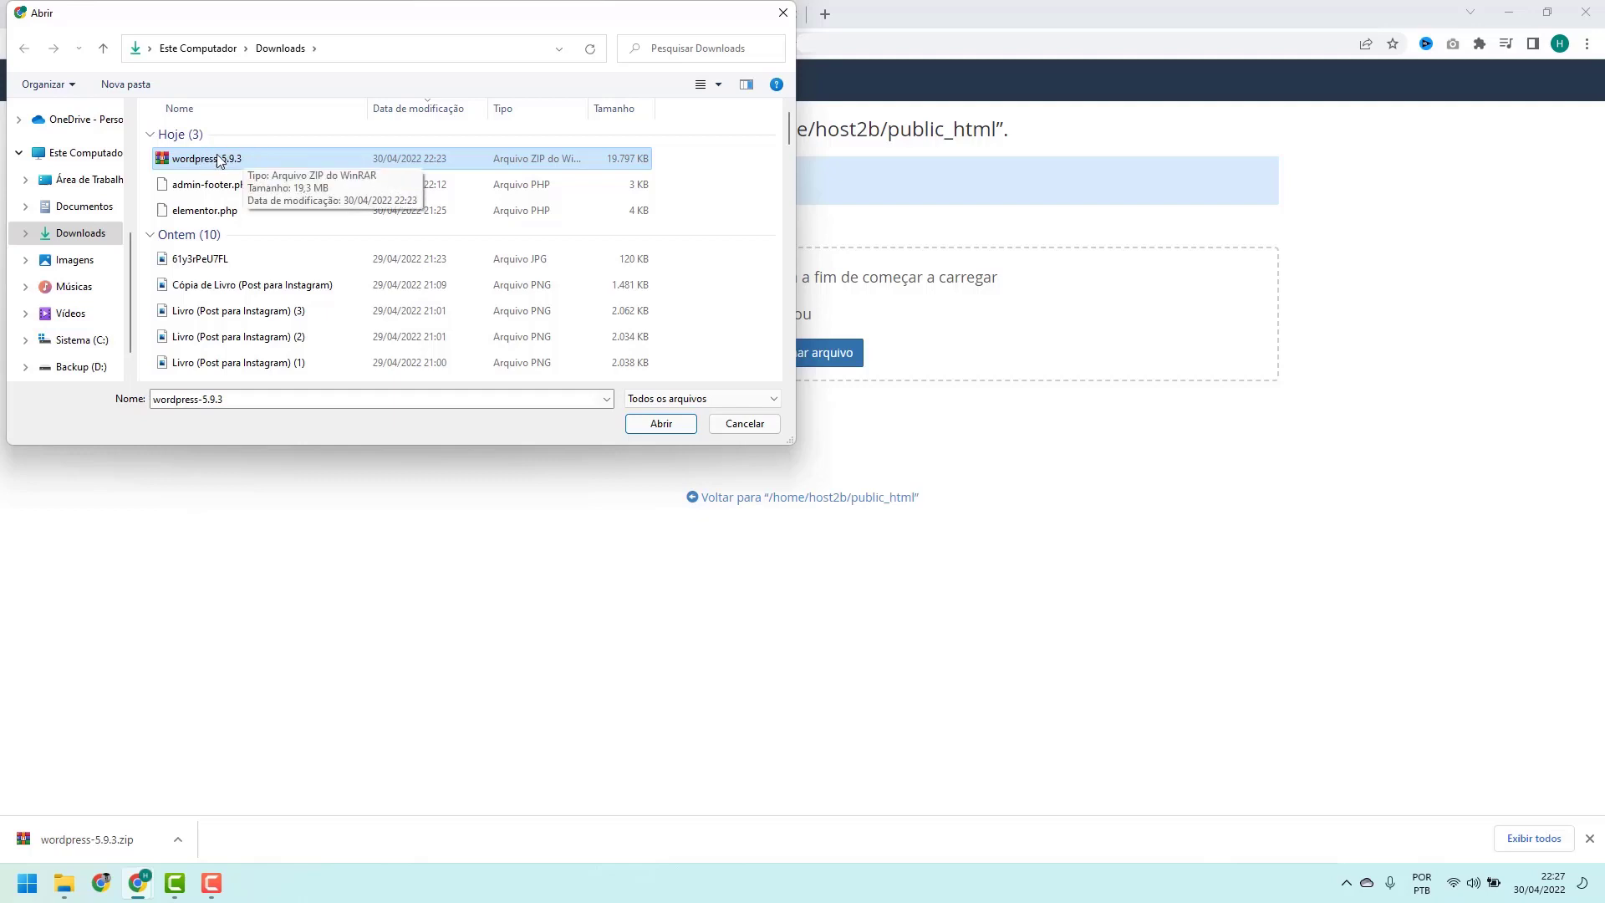
{"action": "left_click", "coordinate": [661, 423]}
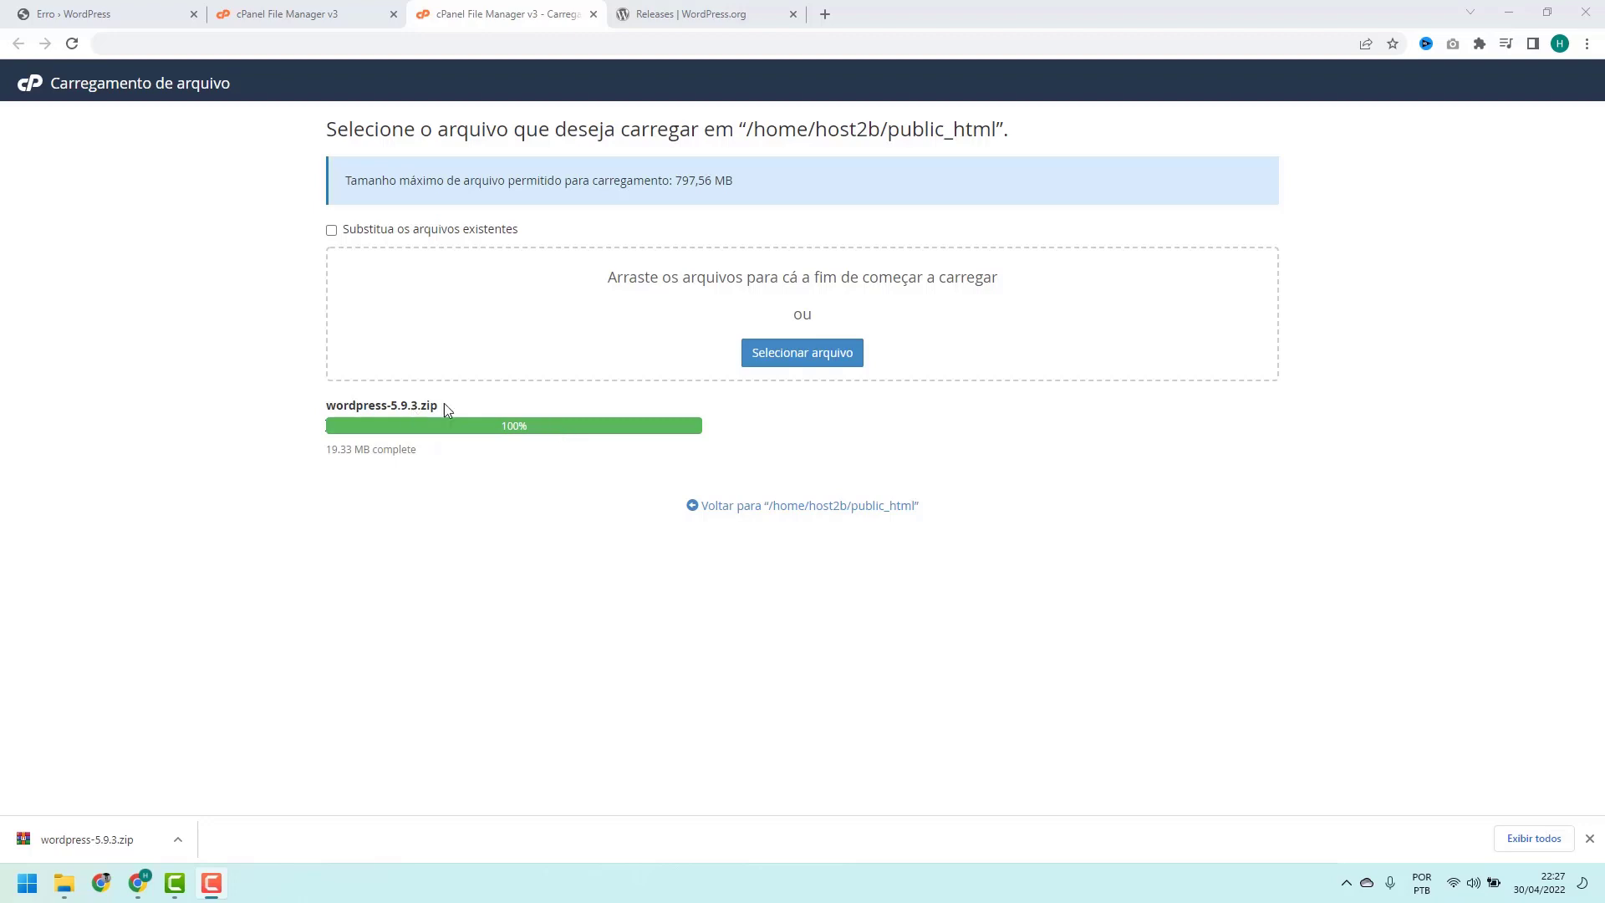
Return to the public_html file list and extract wordpress-5.9.3.zip into /public_html.
{"action": "left_click", "coordinate": [729, 506]}
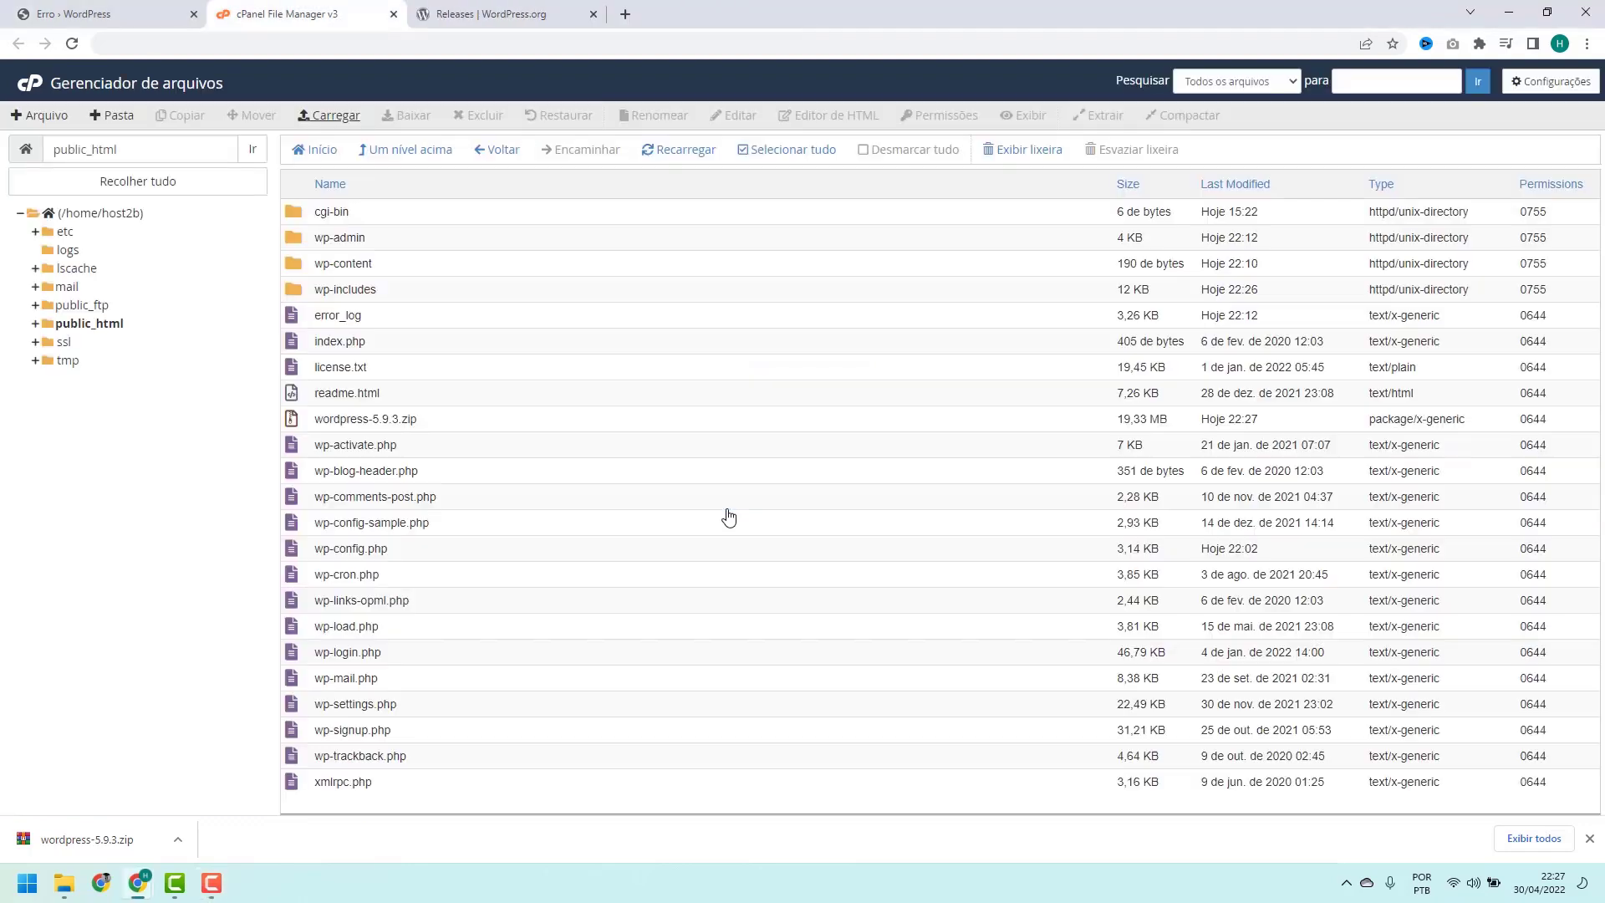
{"action": "left_click", "coordinate": [412, 418]}
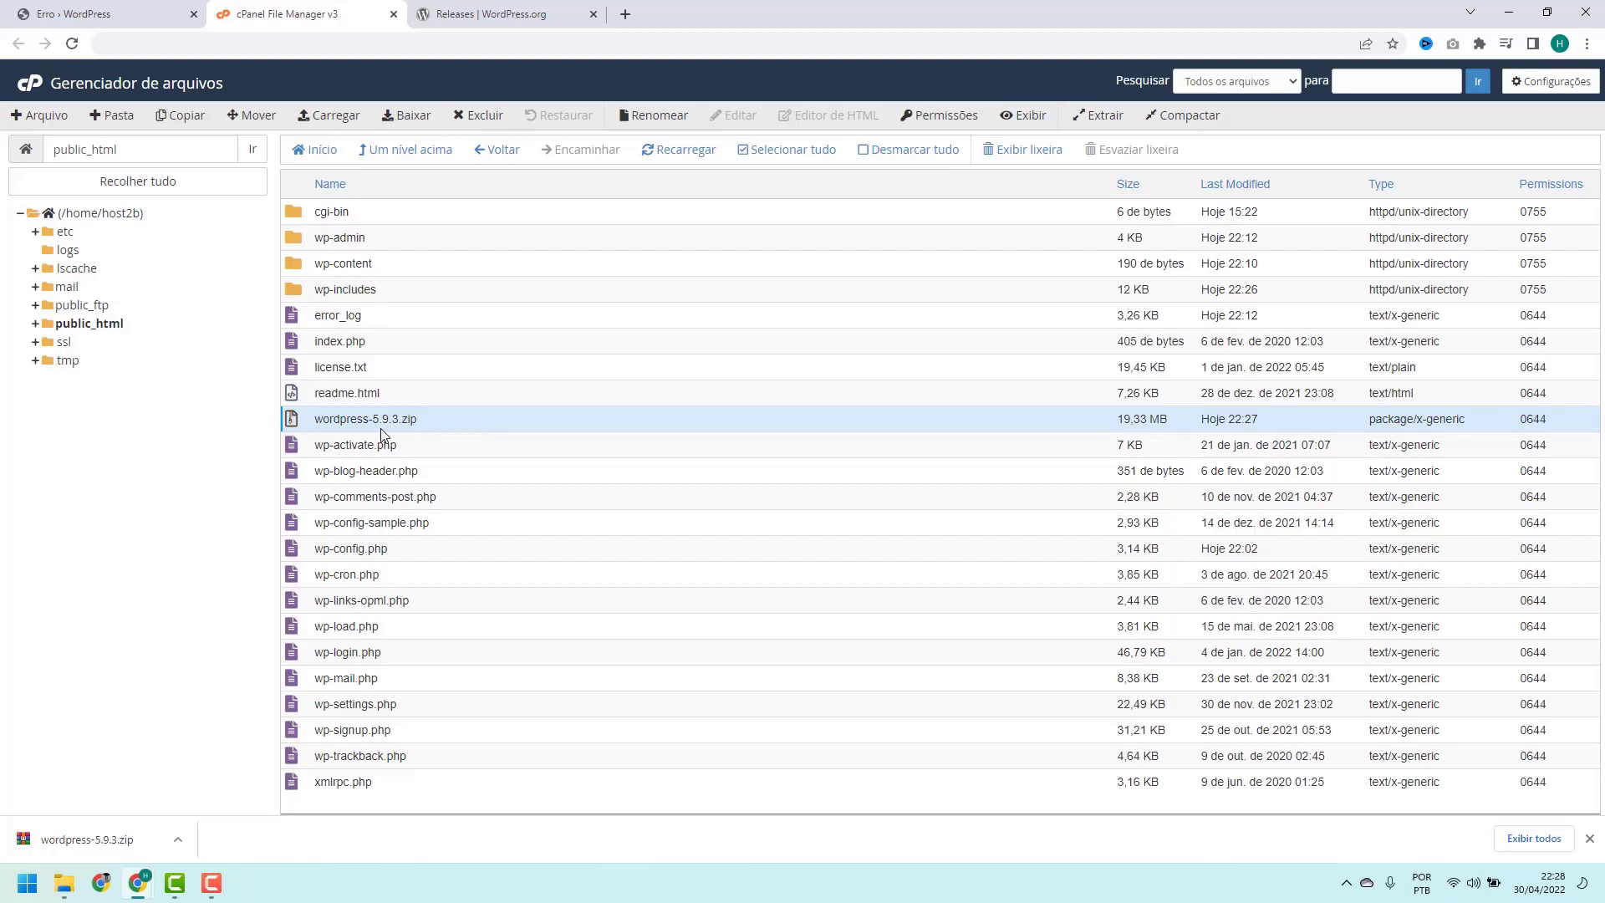
{"action": "right_click", "coordinate": [436, 429]}
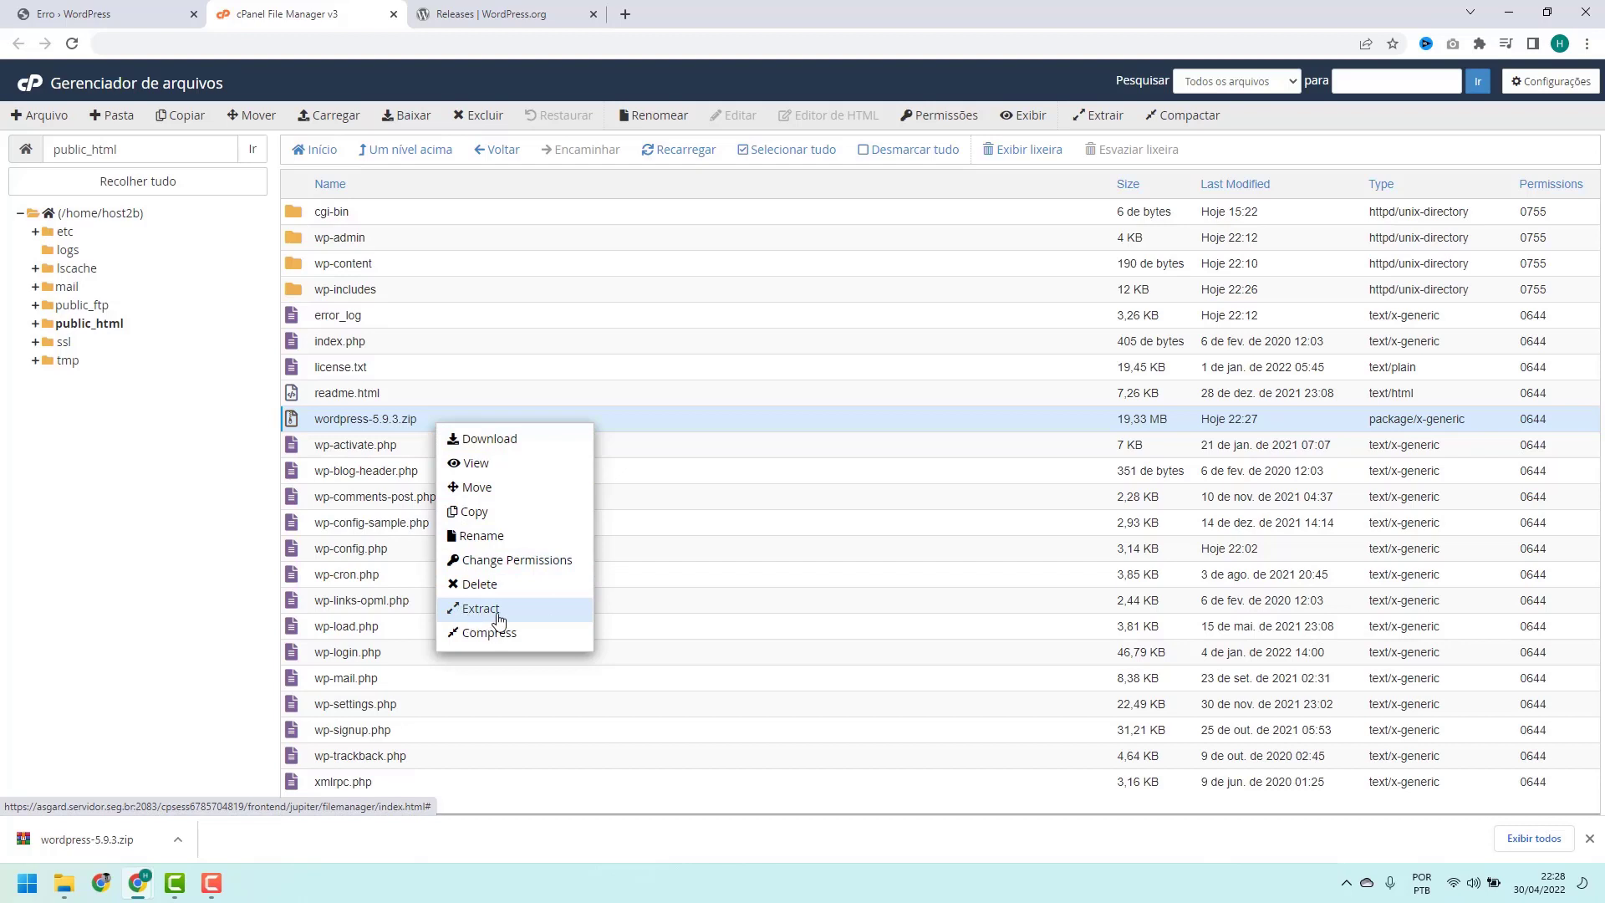
{"action": "left_click", "coordinate": [323, 416]}
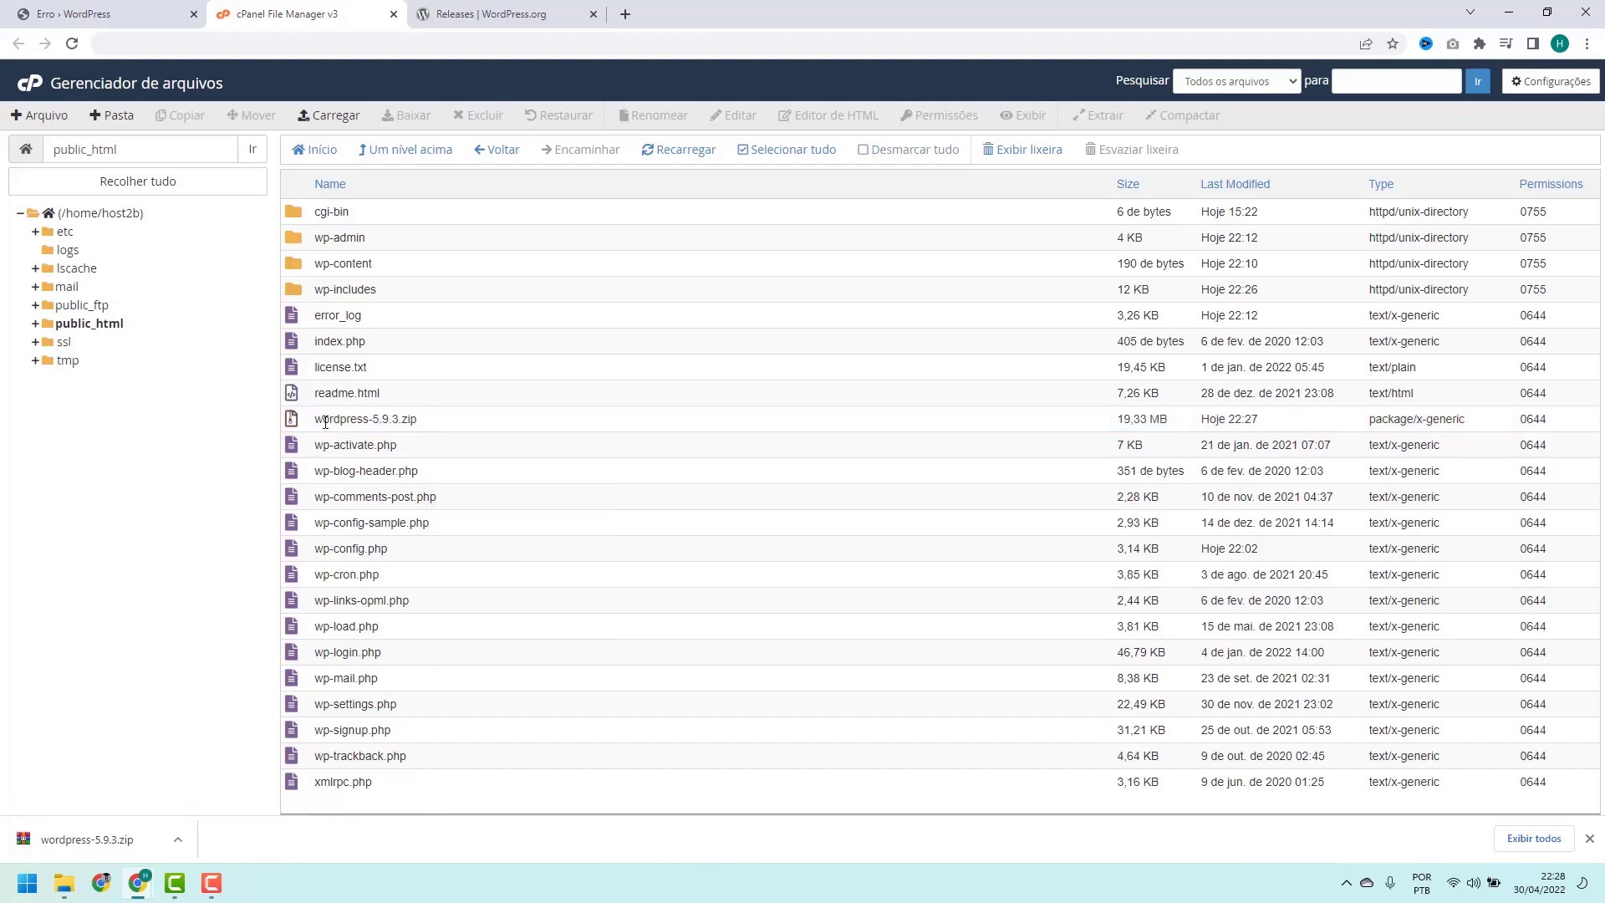
{"action": "left_click", "coordinate": [435, 428]}
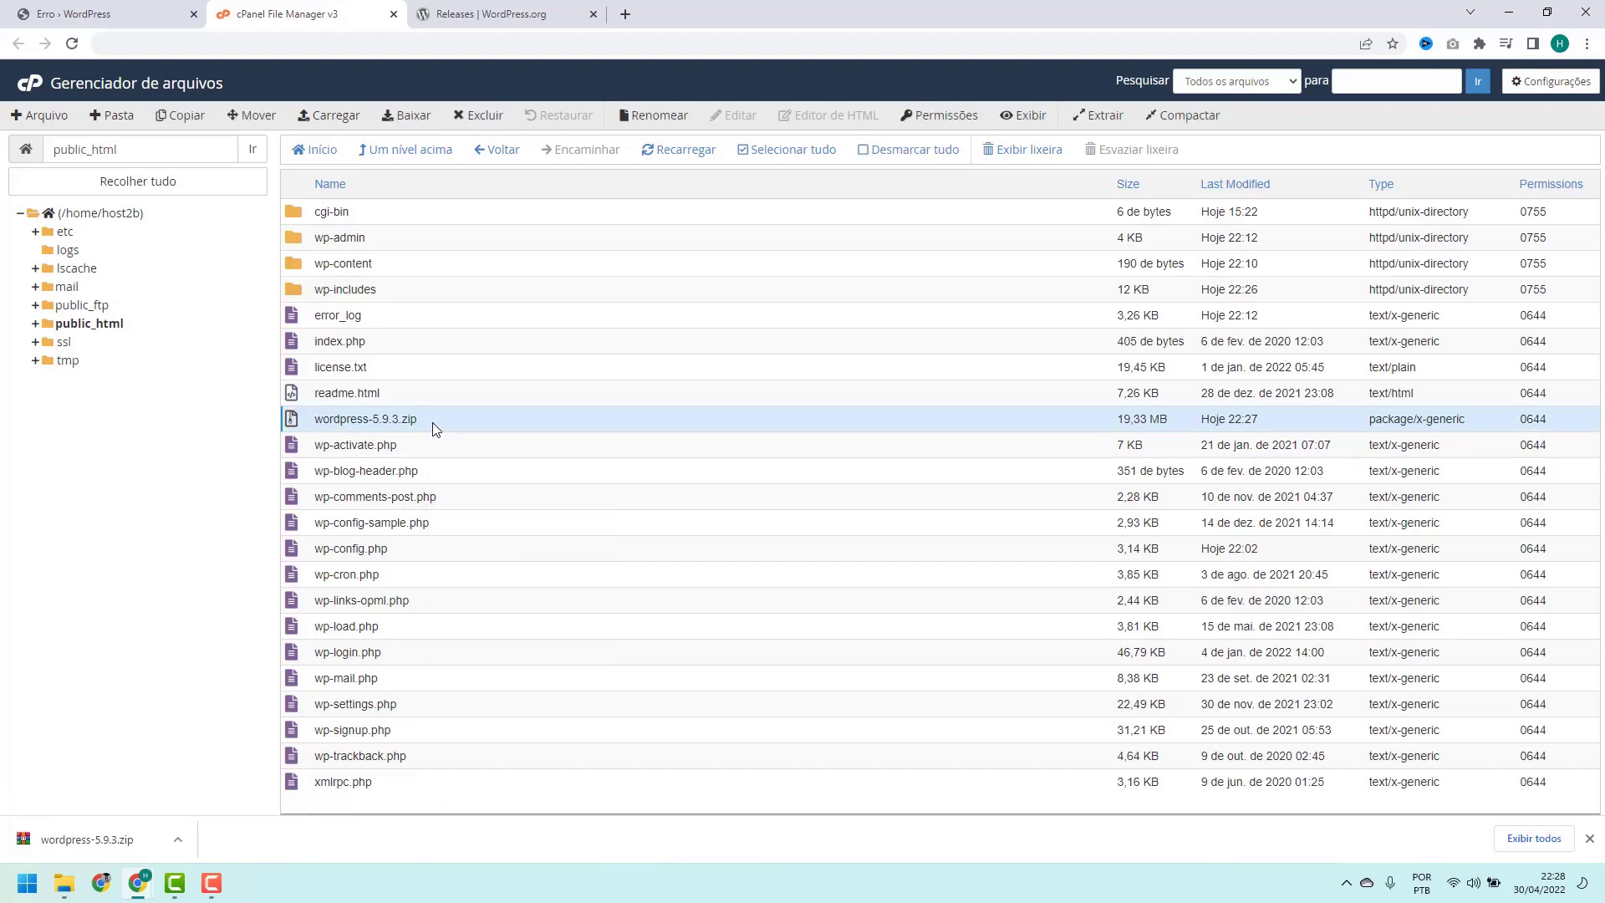
{"action": "right_click", "coordinate": [436, 428]}
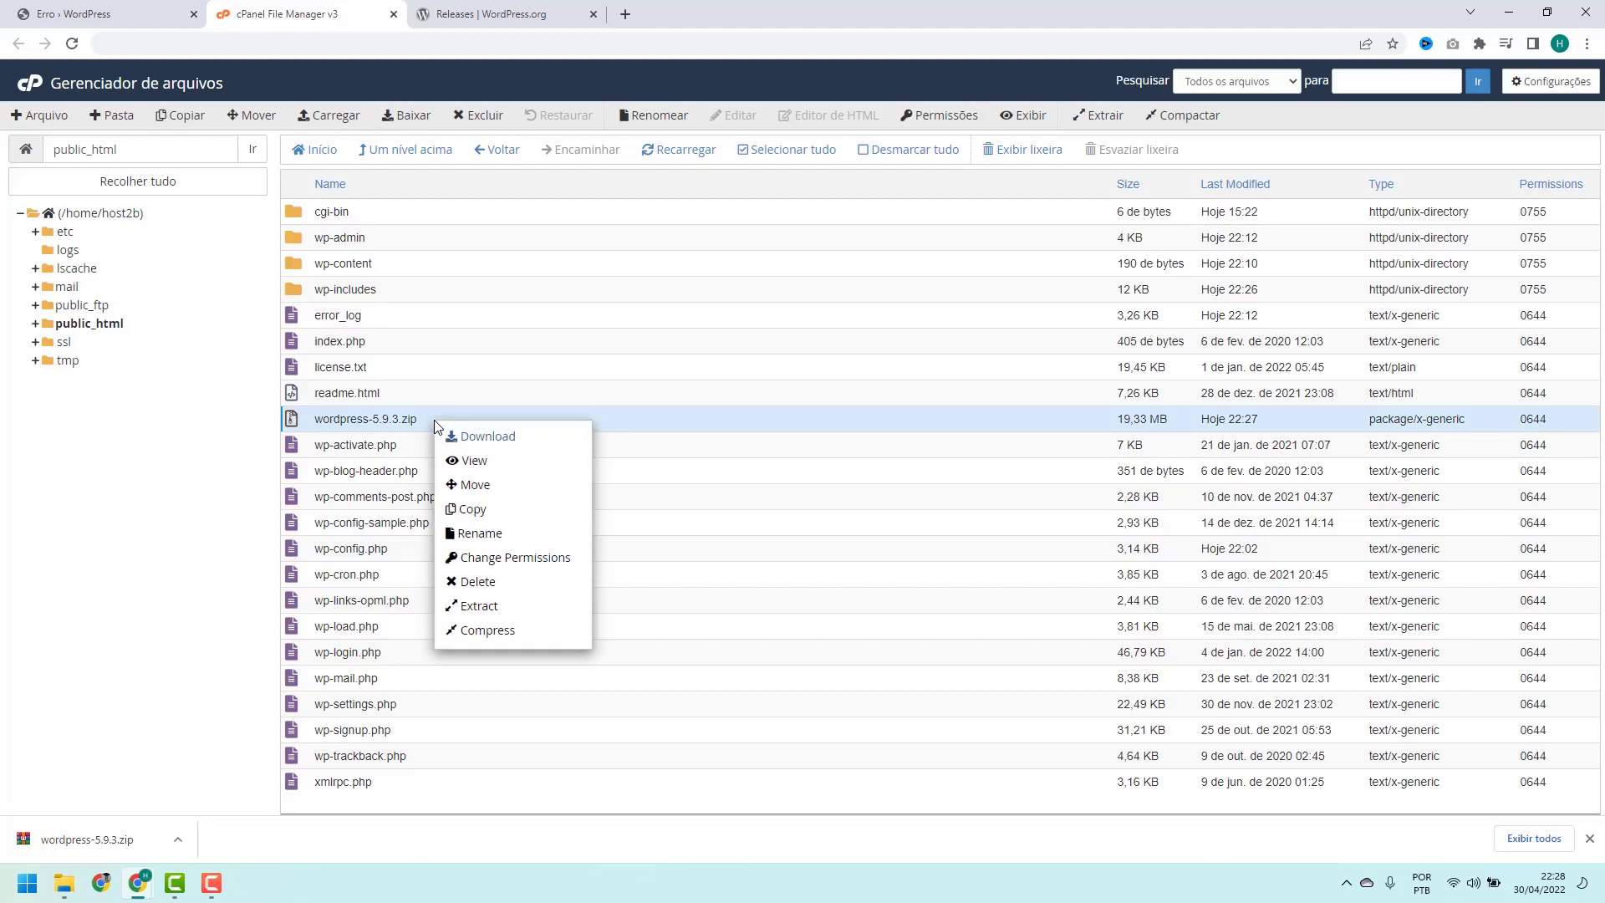
{"action": "left_click", "coordinate": [488, 612]}
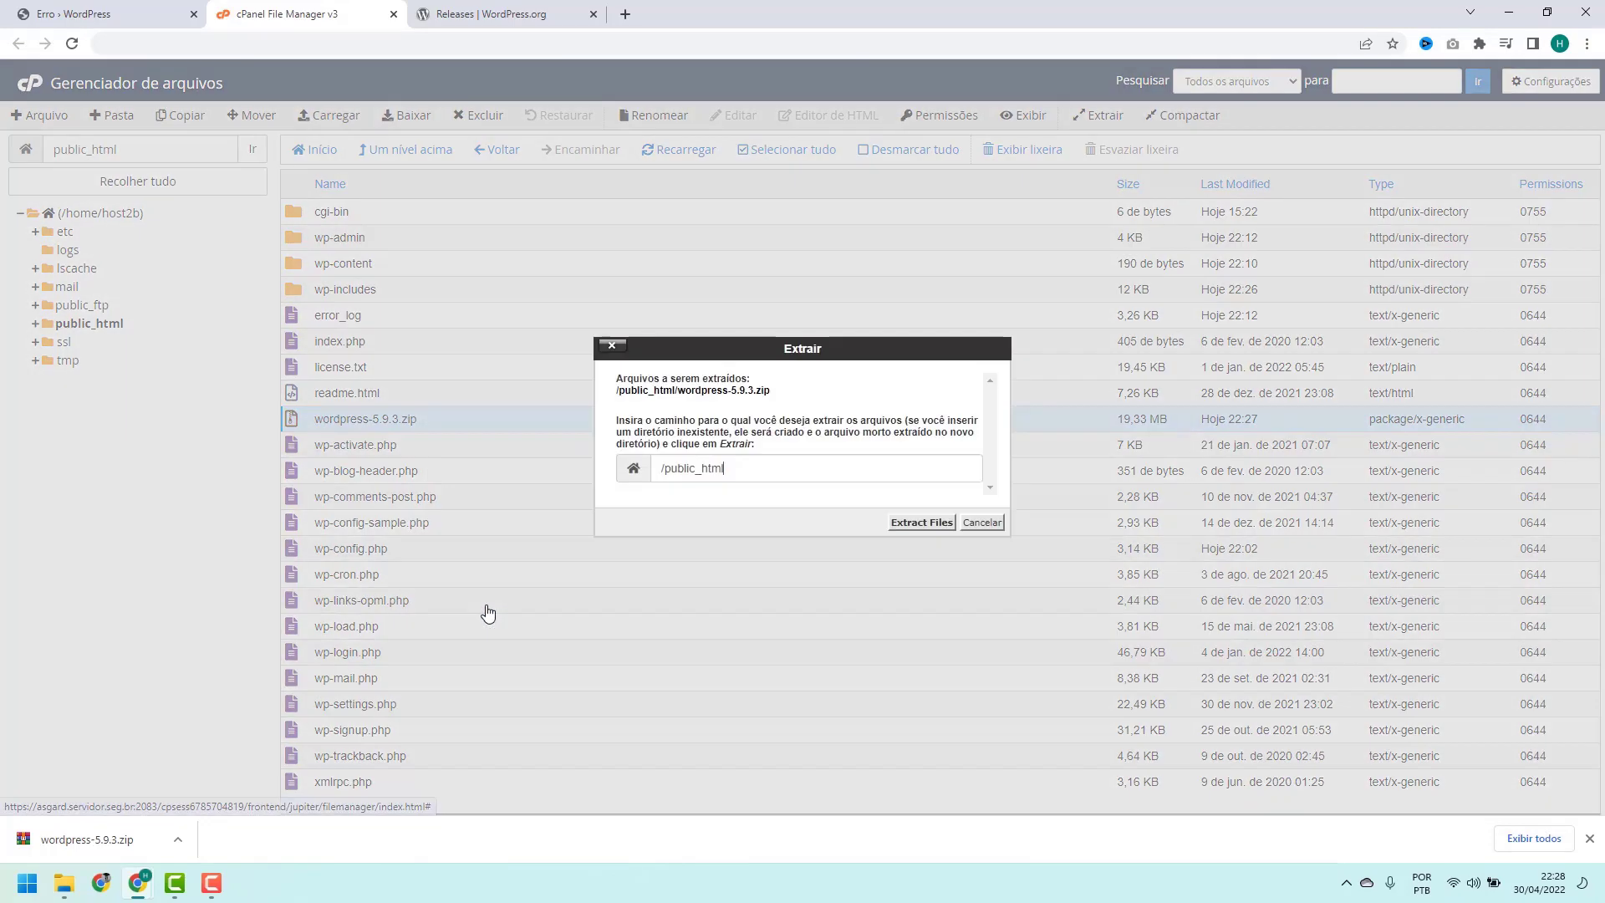
{"action": "left_click", "coordinate": [922, 524]}
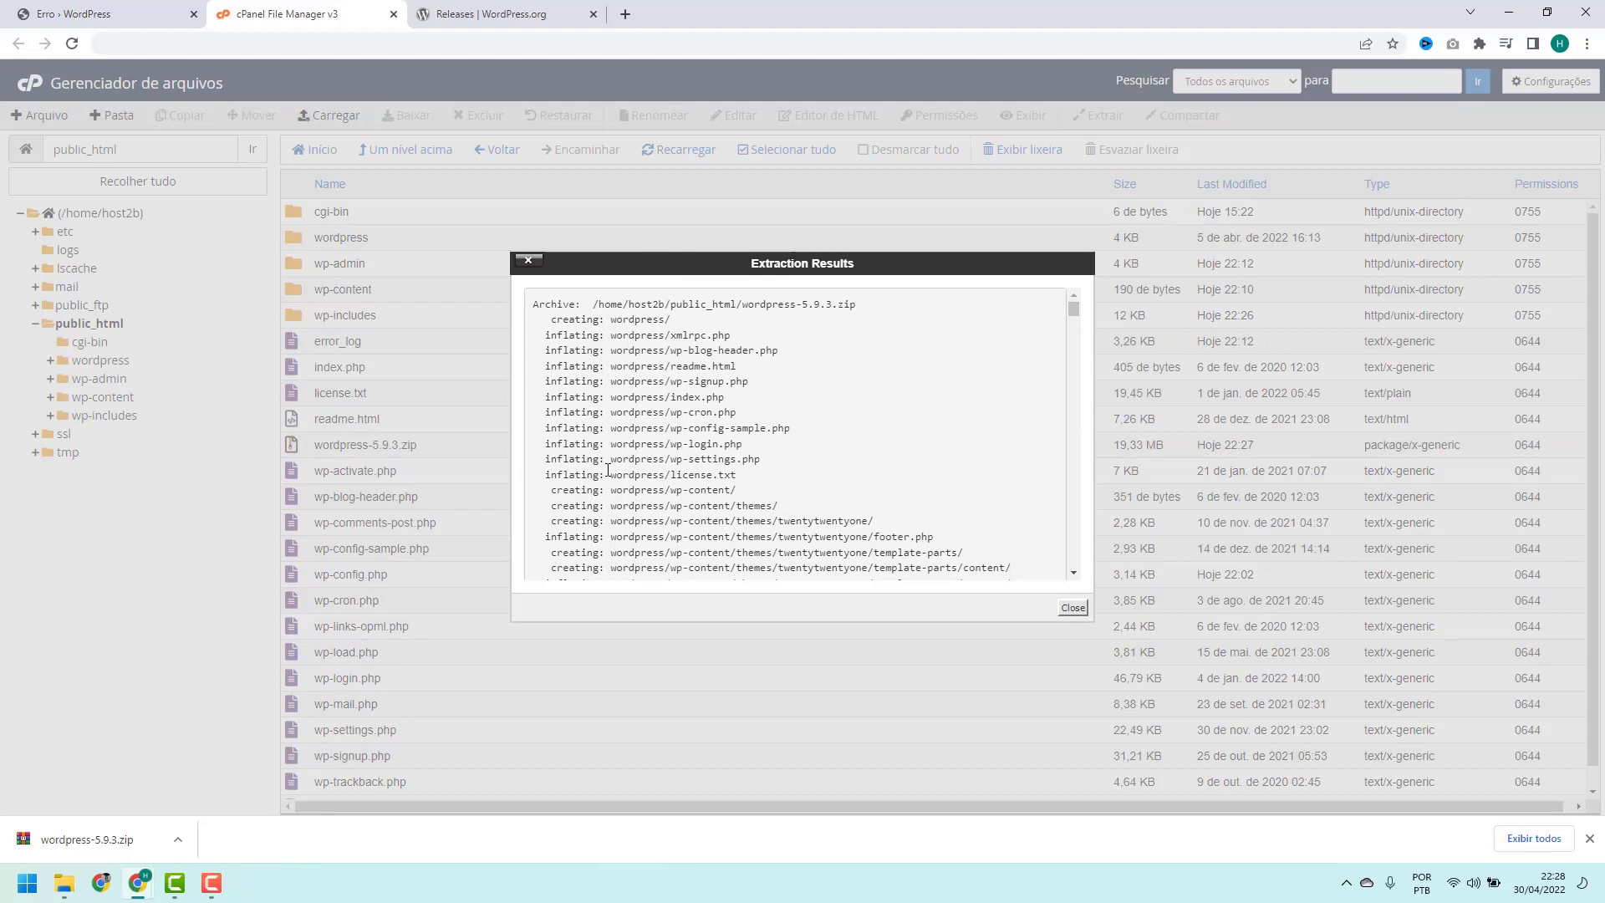
{"action": "scroll", "coordinate": [622, 472], "scroll_direction": "down", "scroll_amount": 15}
{"action": "scroll", "coordinate": [623, 472], "scroll_direction": "up", "scroll_amount": 15}
{"action": "left_click", "coordinate": [1073, 608]}
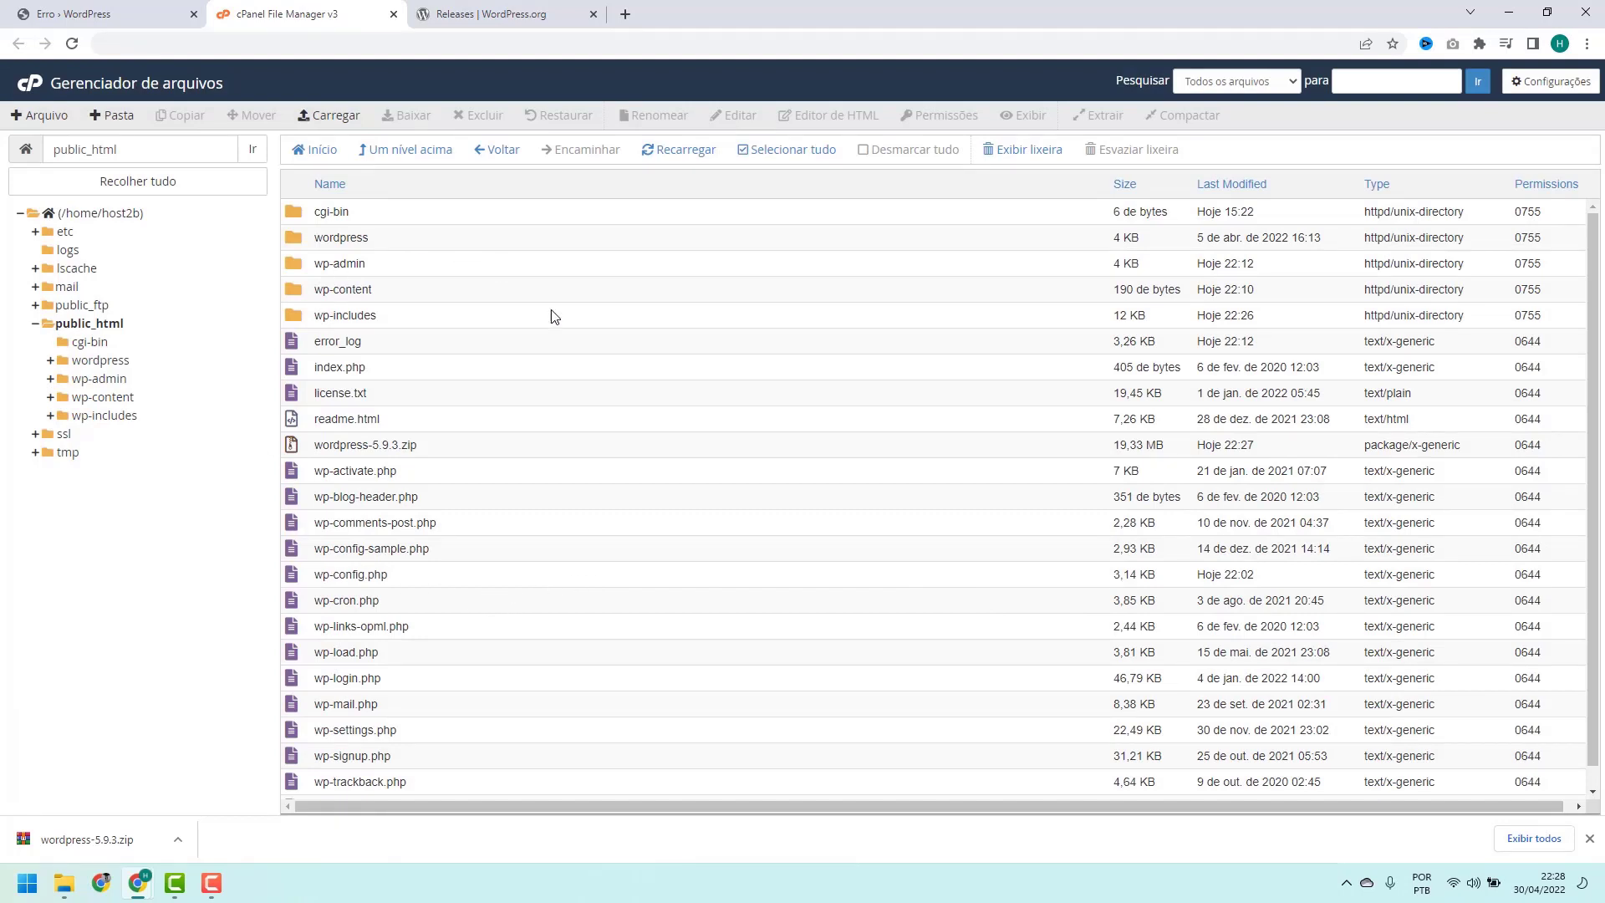
Look over the extracted wordpress folder's contents and create a new folder named backup in public_html.
{"action": "double_click", "coordinate": [393, 241]}
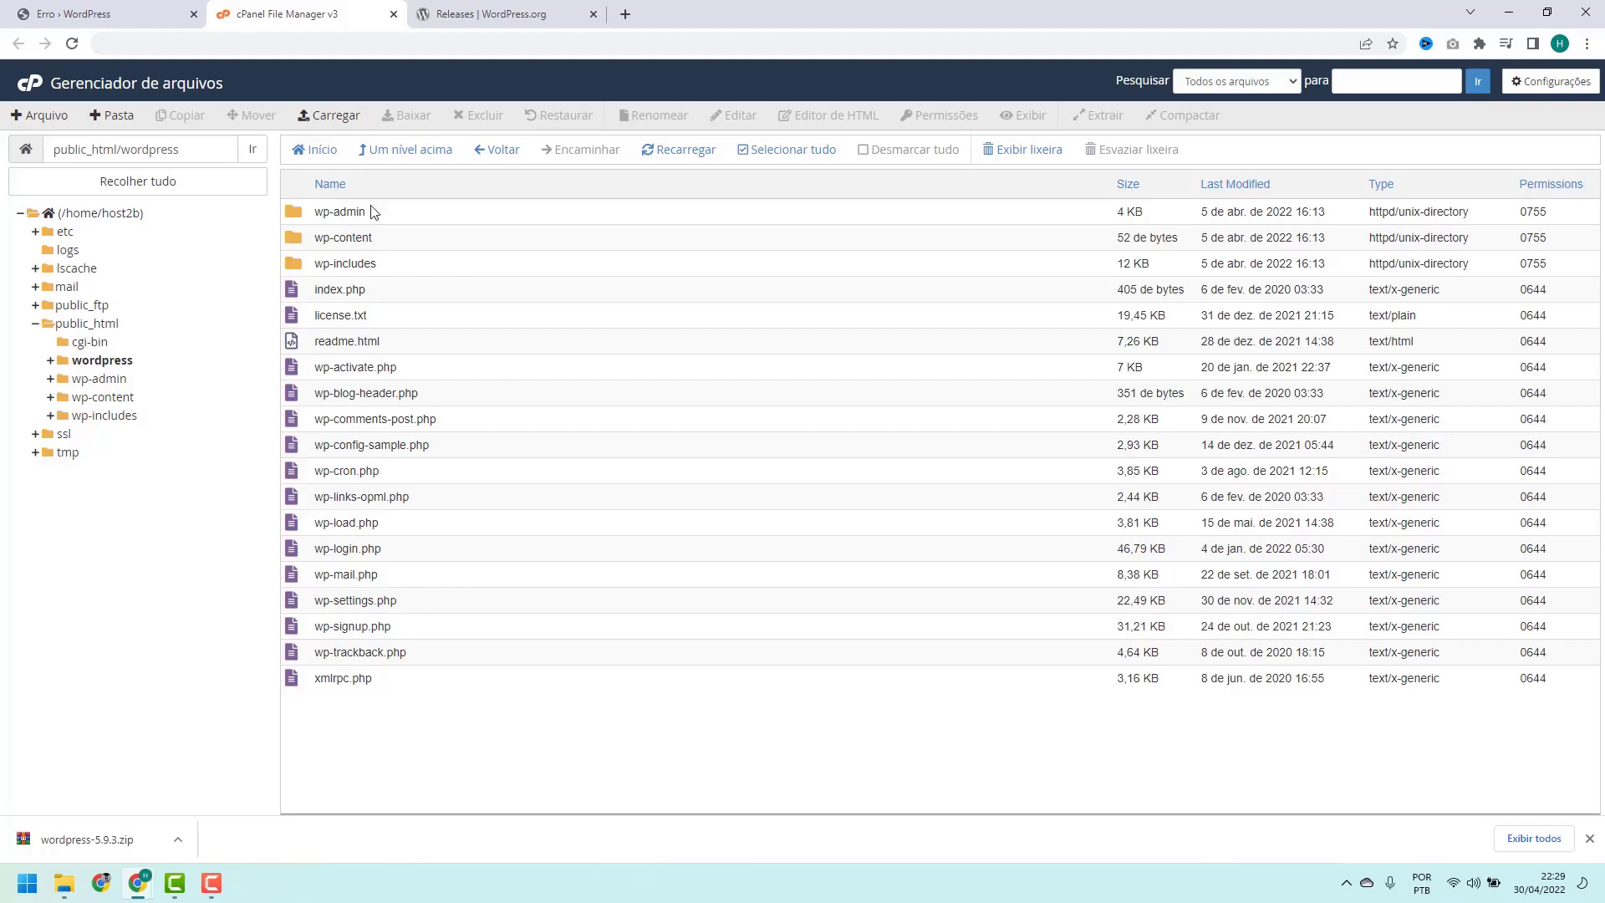
{"action": "left_click", "coordinate": [392, 163]}
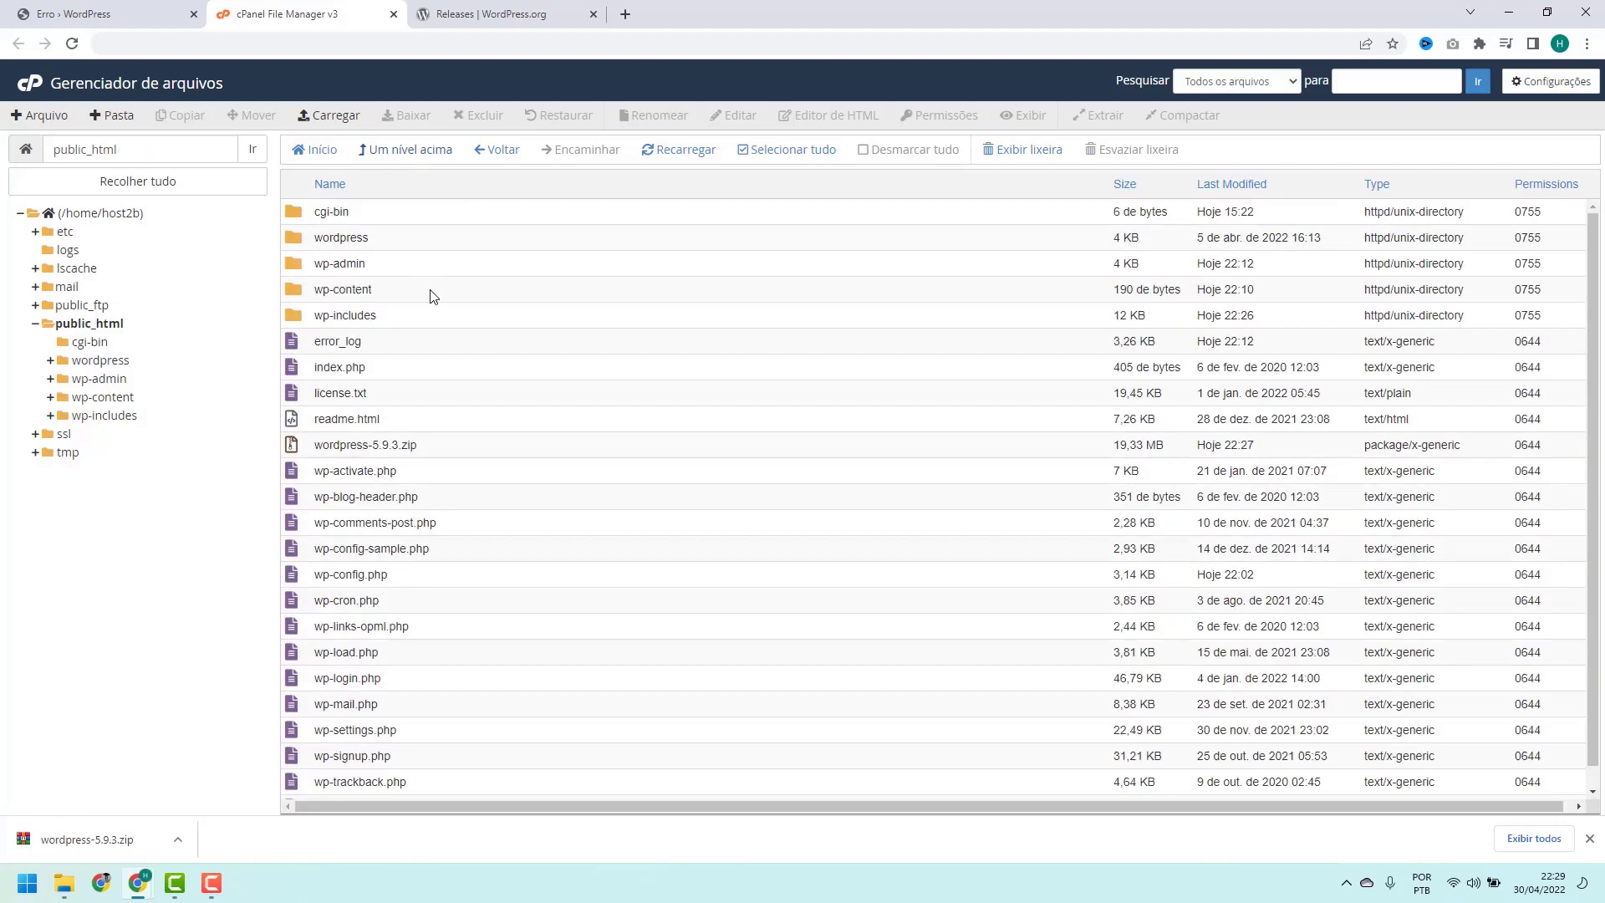
{"action": "scroll", "coordinate": [418, 585], "scroll_direction": "down", "scroll_amount": 1}
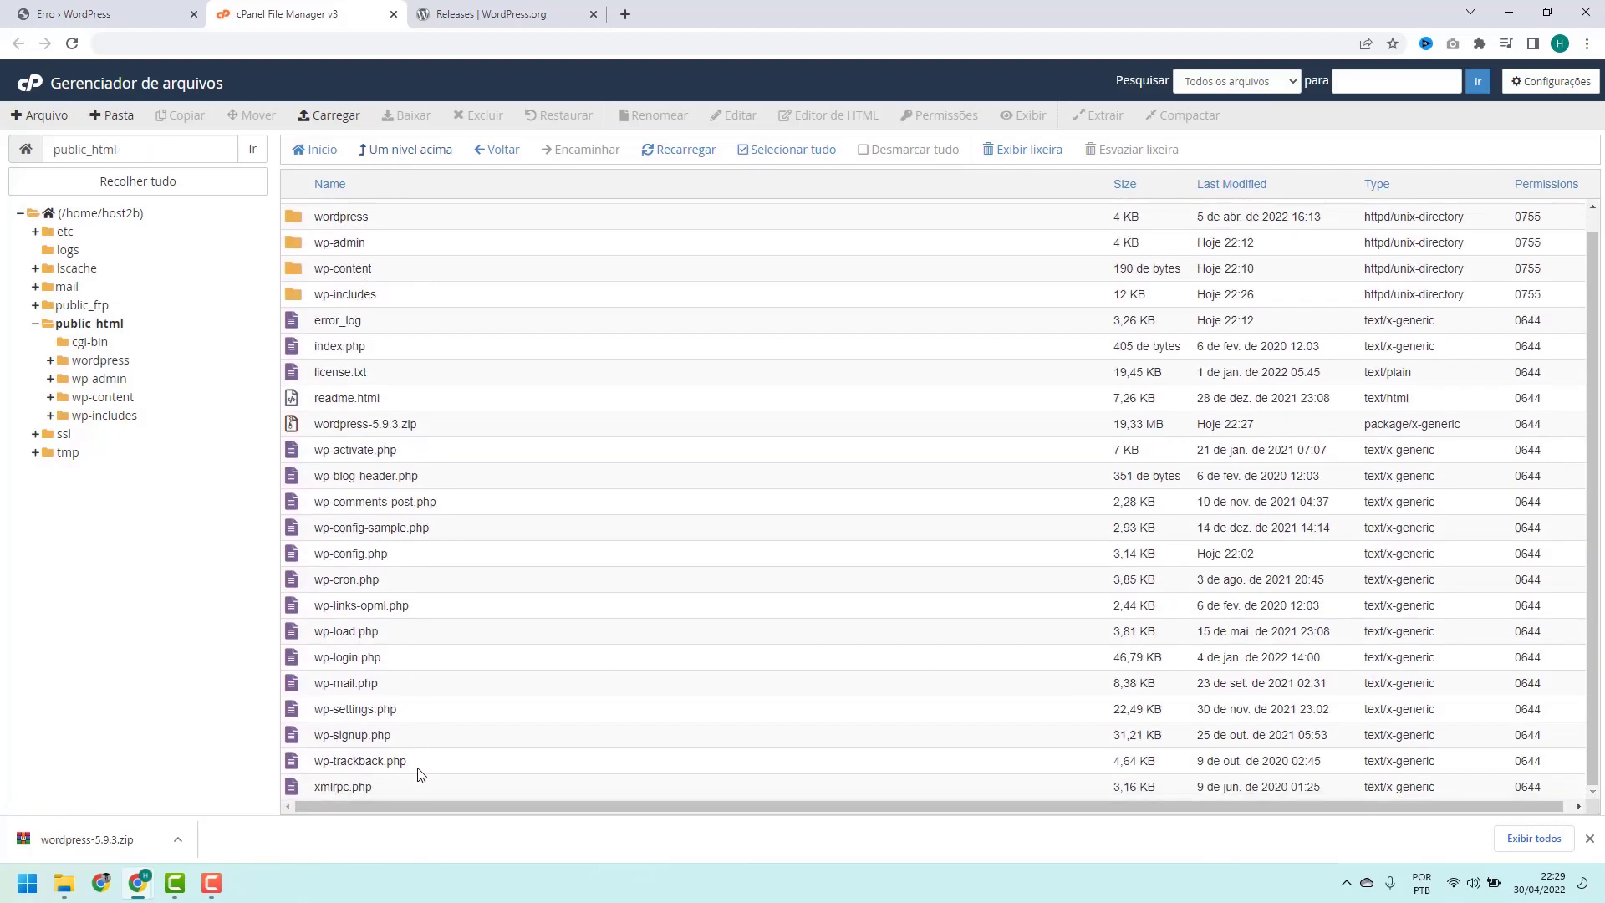
{"action": "scroll", "coordinate": [415, 698], "scroll_direction": "up", "scroll_amount": 1}
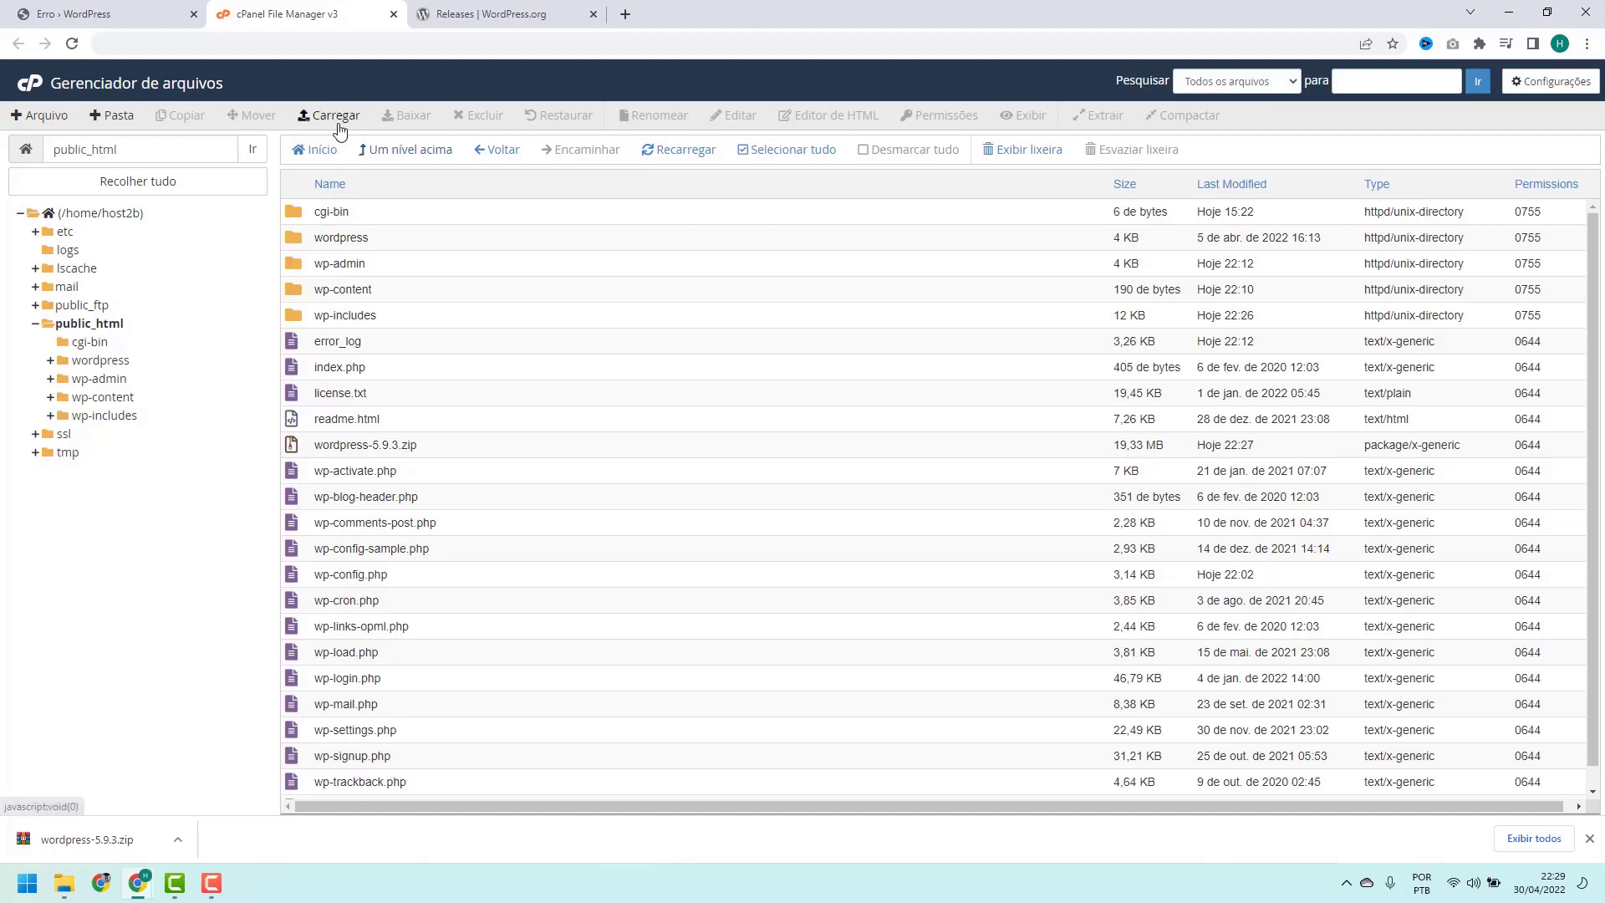
{"action": "left_click", "coordinate": [113, 117]}
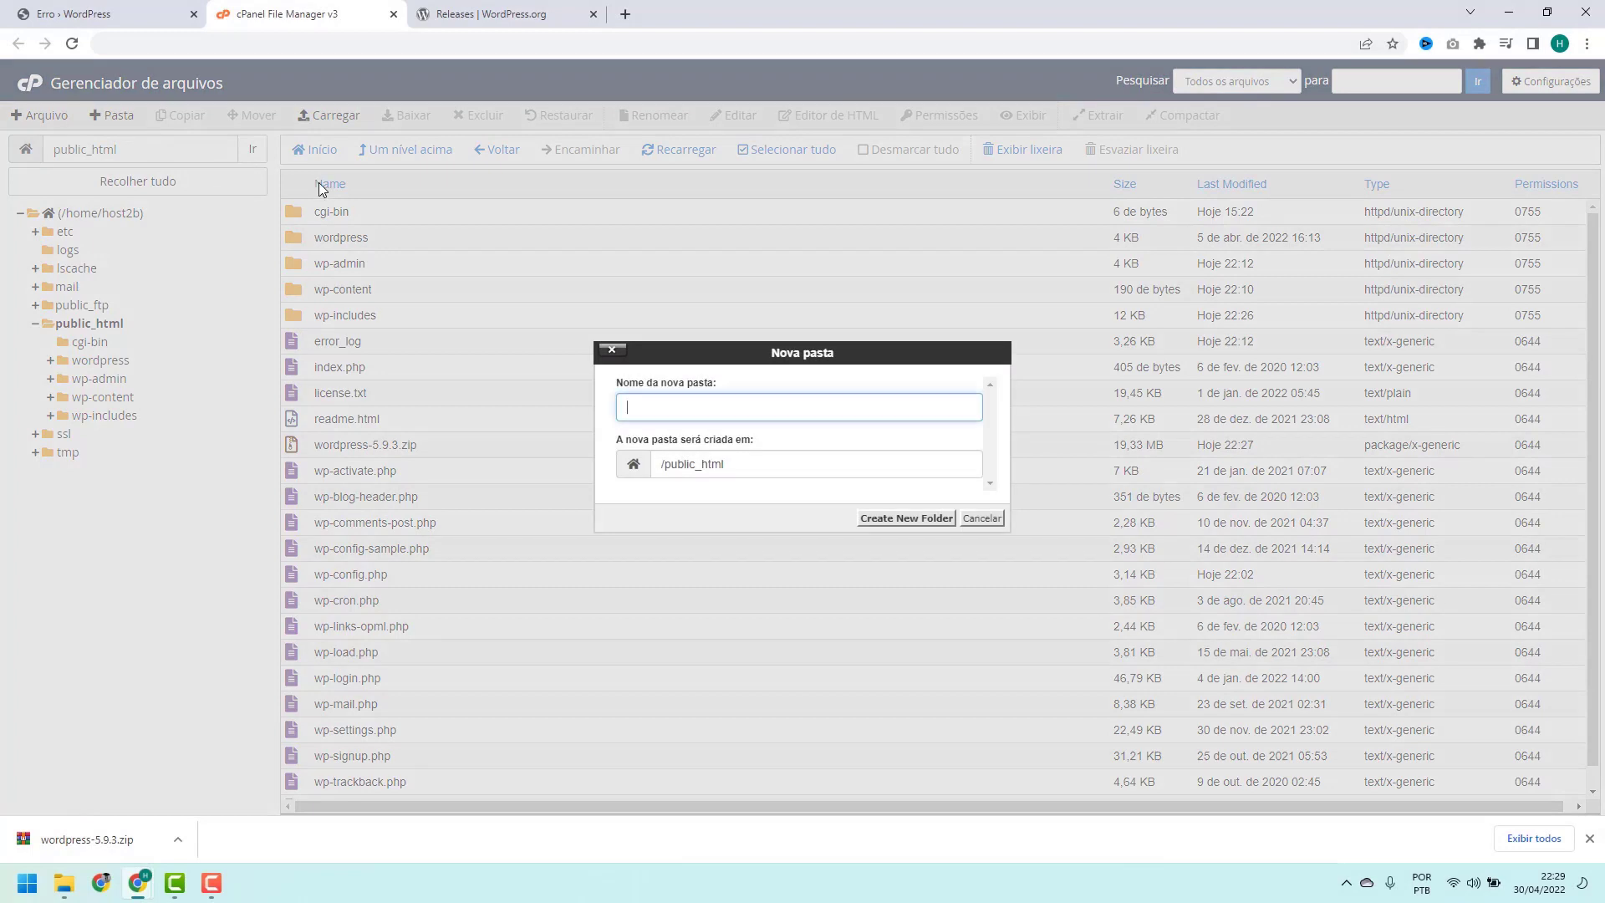
{"action": "type", "text": "backup"}
{"action": "left_click", "coordinate": [885, 519]}
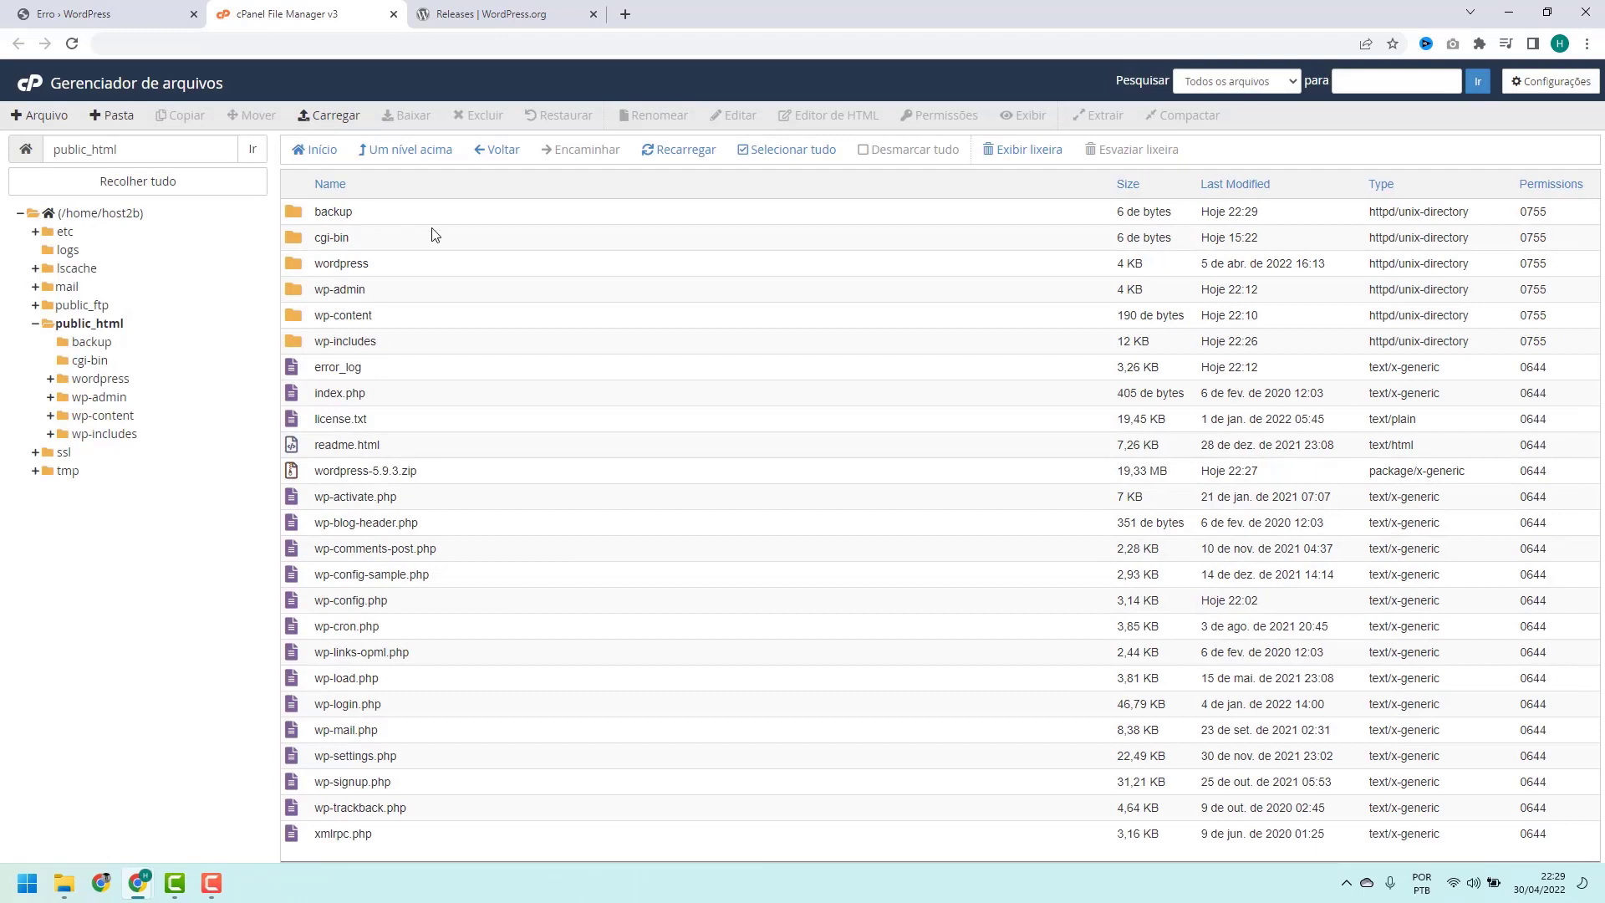
Move the items from wp-admin through xmlrpc.php, except wp-content and wp-config.php, into /public_html/backup.
{"action": "left_click", "coordinate": [417, 298]}
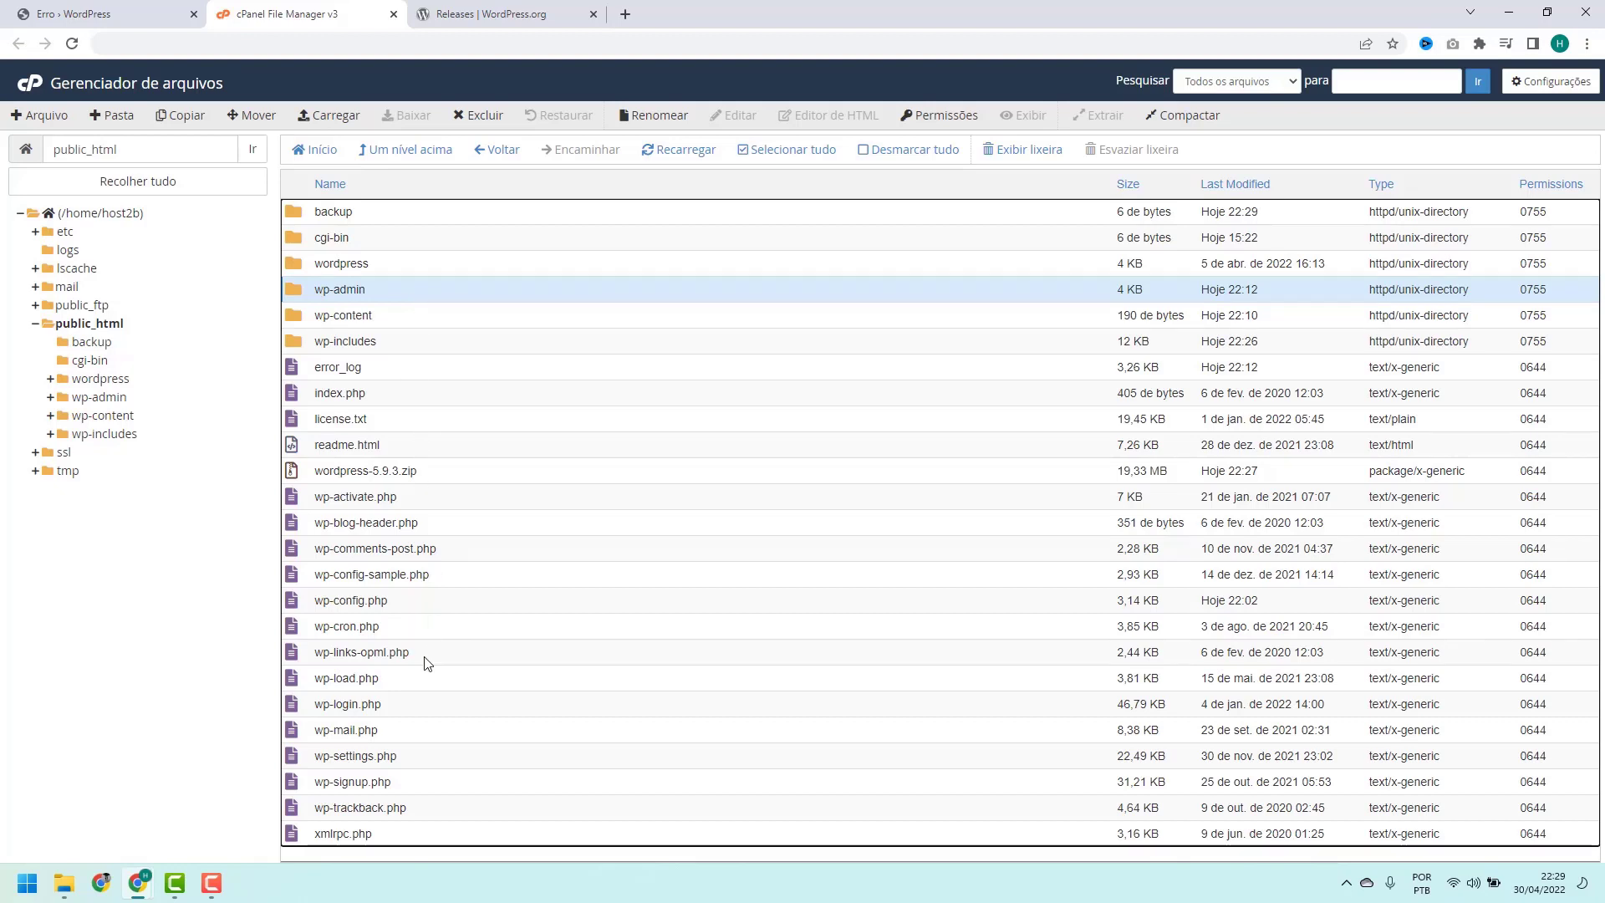
{"action": "left_click", "coordinate": [386, 840], "text": "shift"}
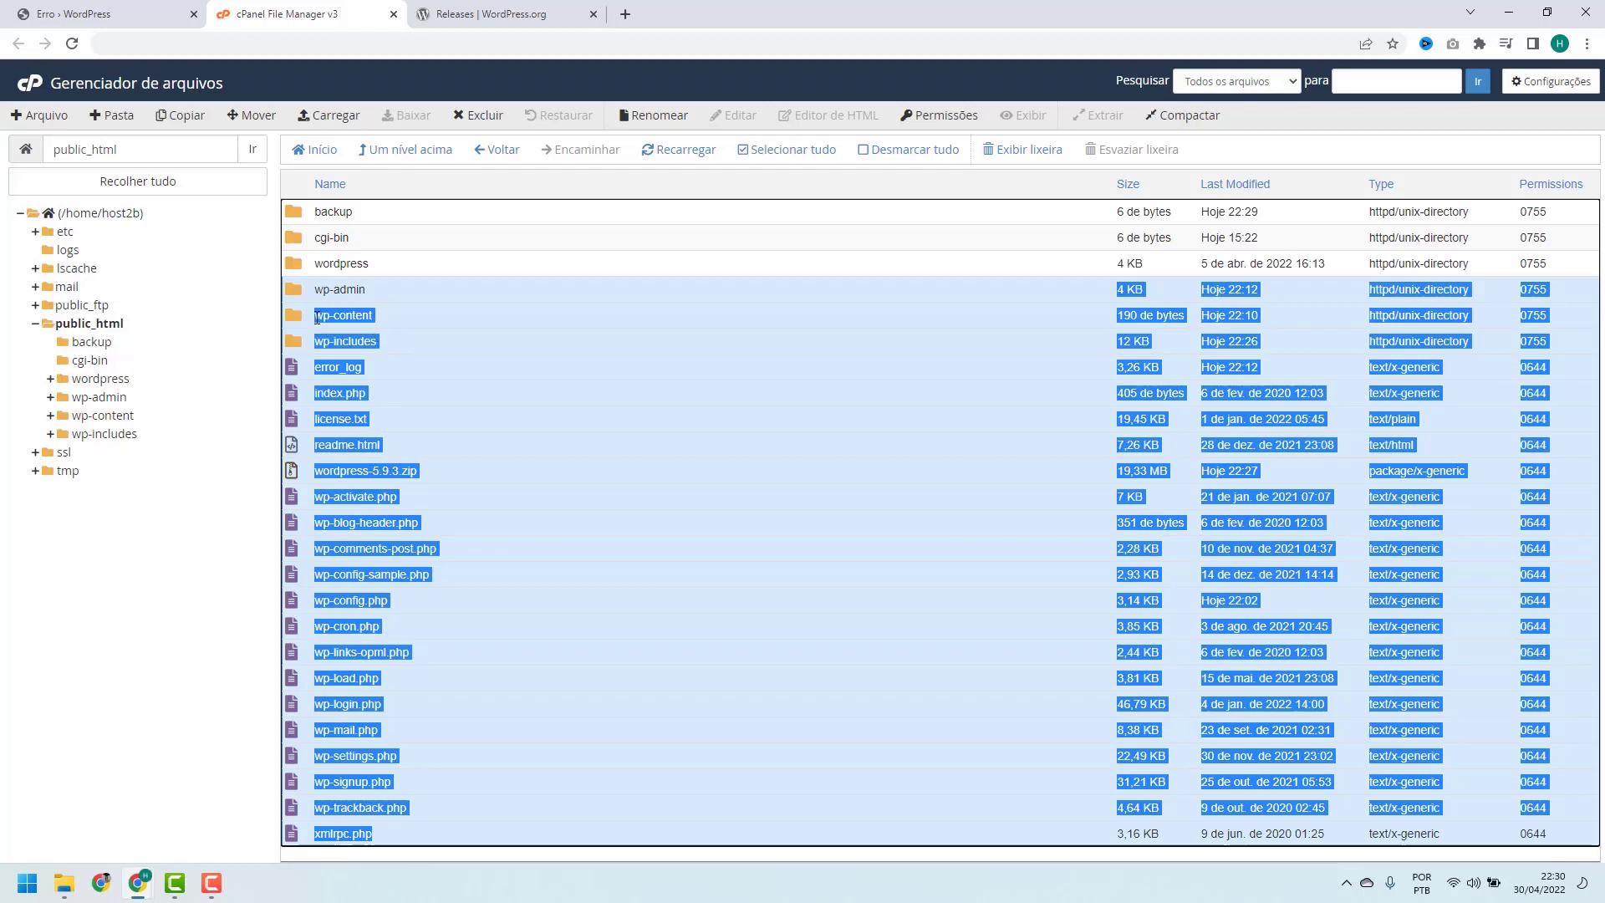
{"action": "left_click", "coordinate": [388, 319], "text": "ctrl"}
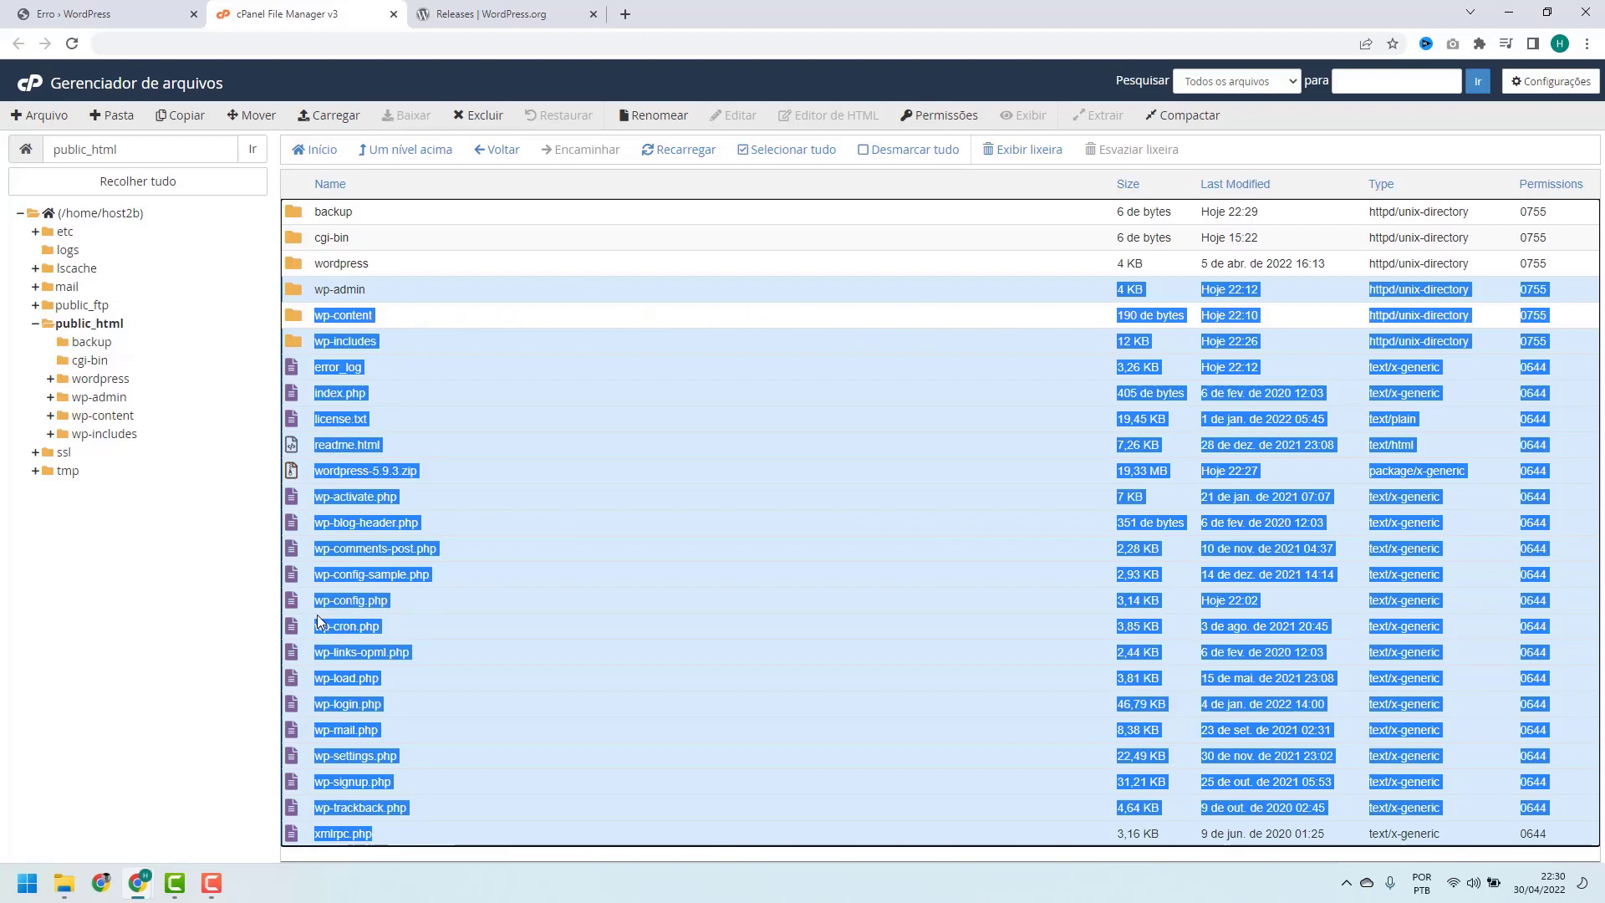
{"action": "left_click", "coordinate": [415, 597], "text": "ctrl"}
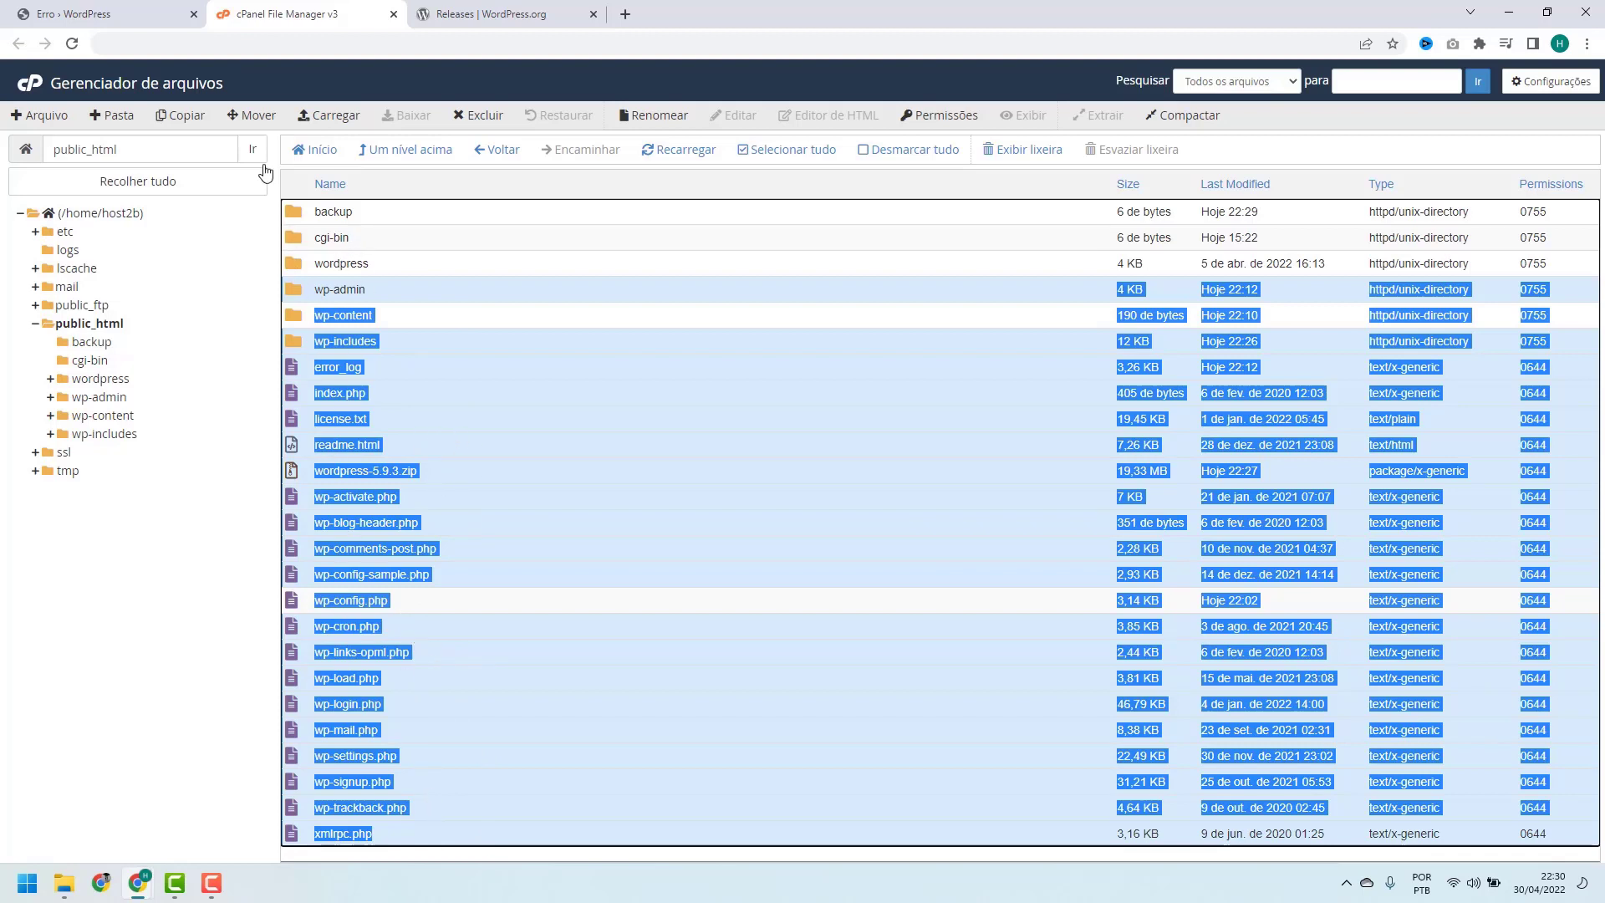
{"action": "left_click", "coordinate": [250, 123]}
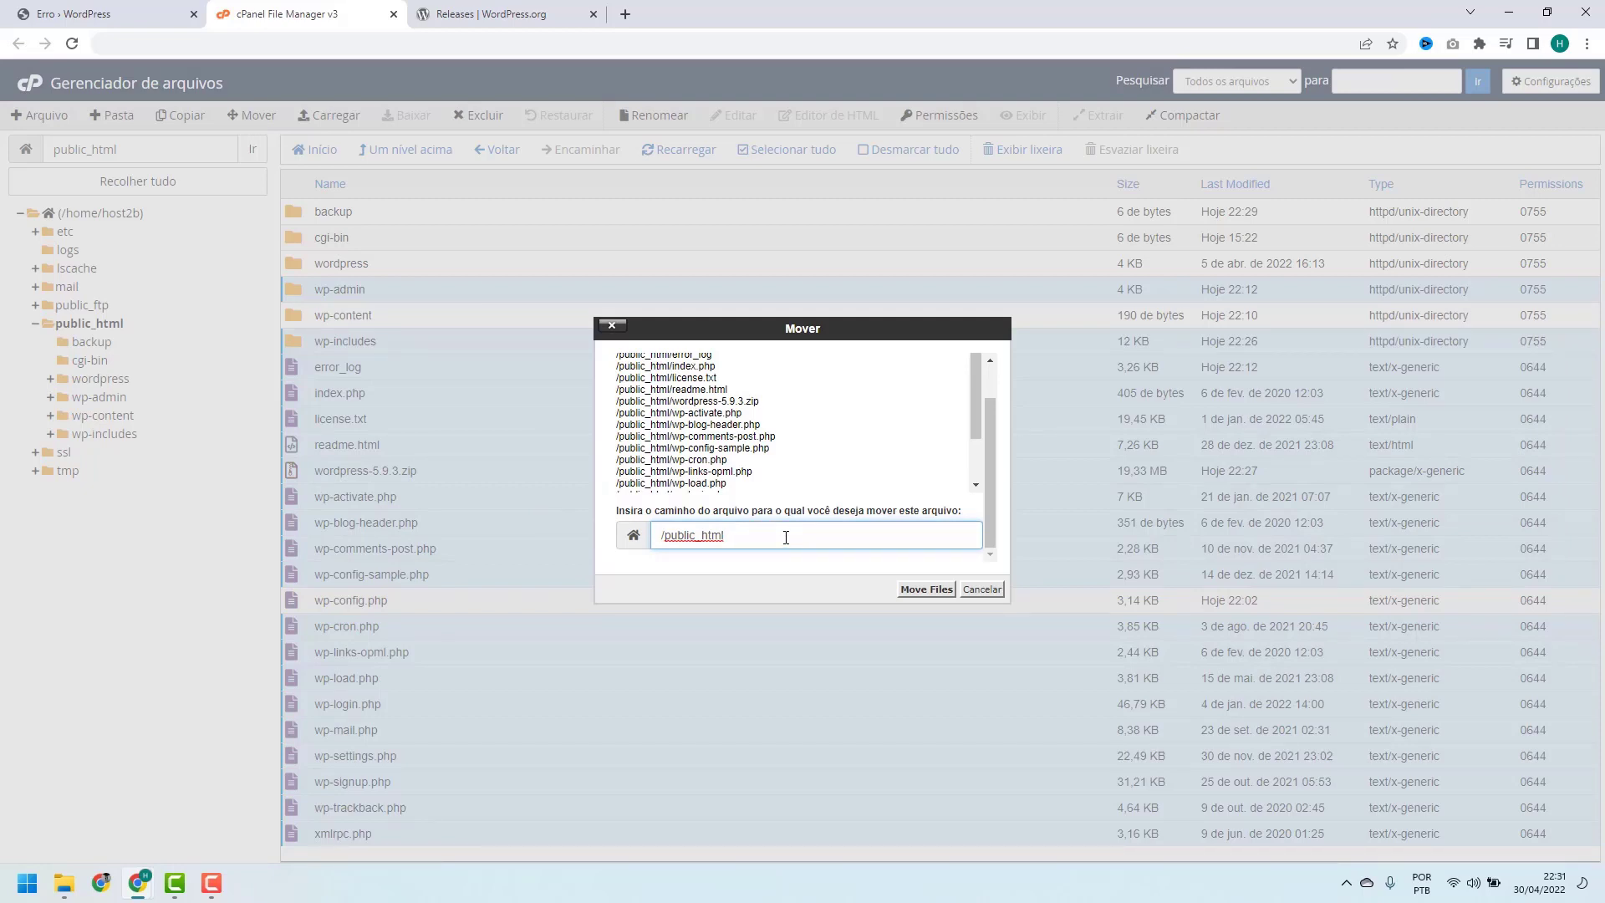
{"action": "type", "text": "/backup"}
{"action": "left_click", "coordinate": [917, 591]}
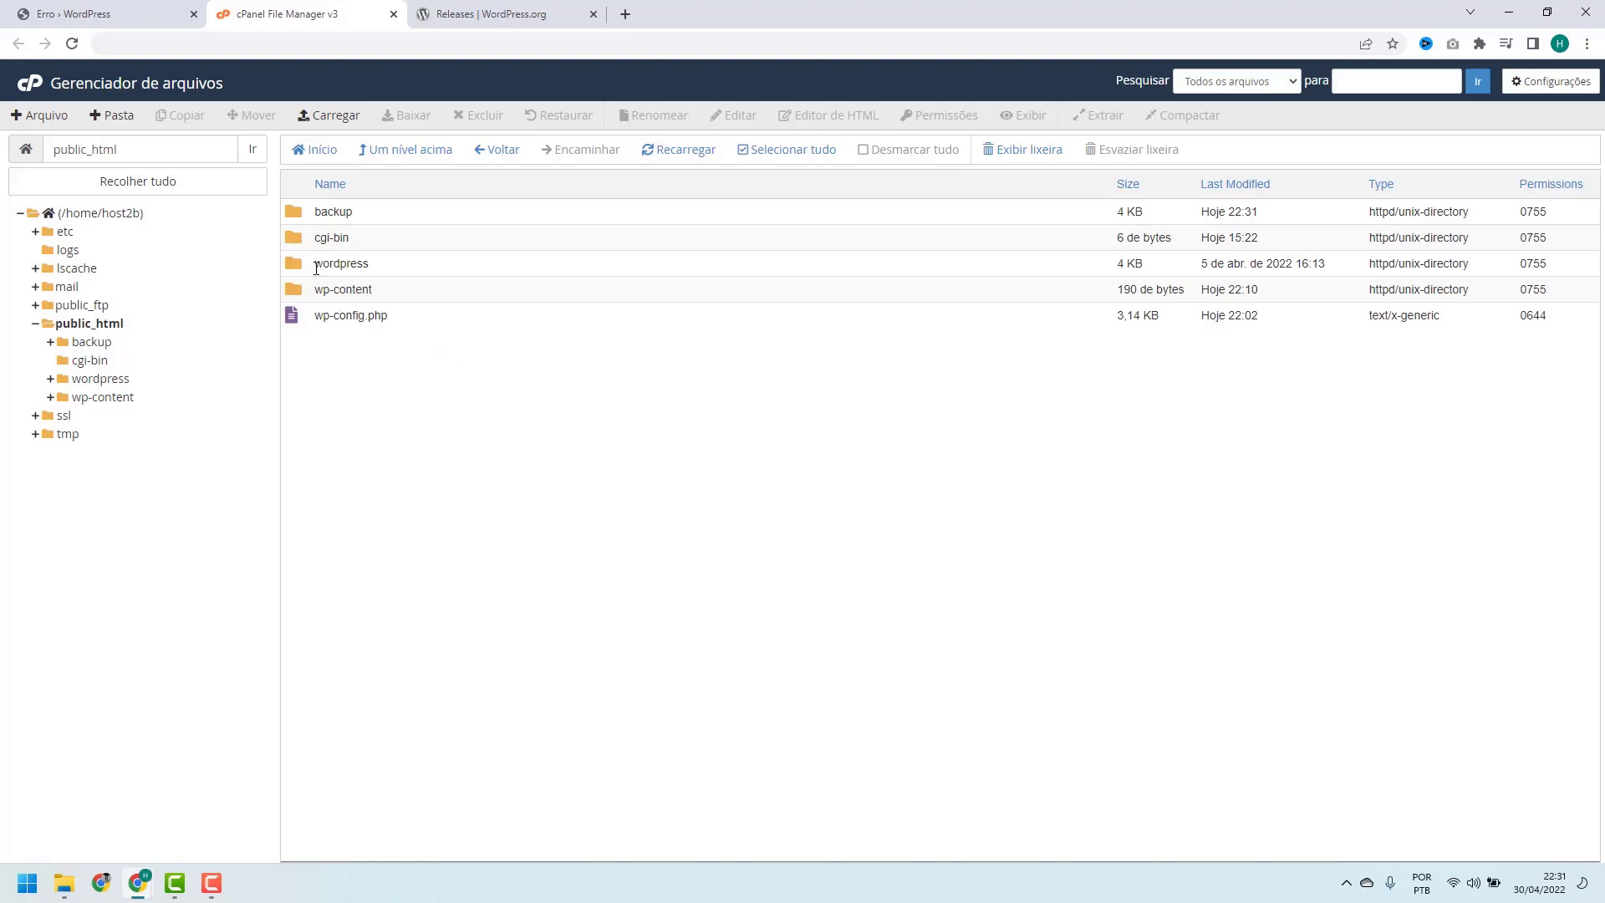
Move everything in the extracted wordpress folder except wp-content to /public_html, and go back up to public_html.
{"action": "double_click", "coordinate": [376, 262]}
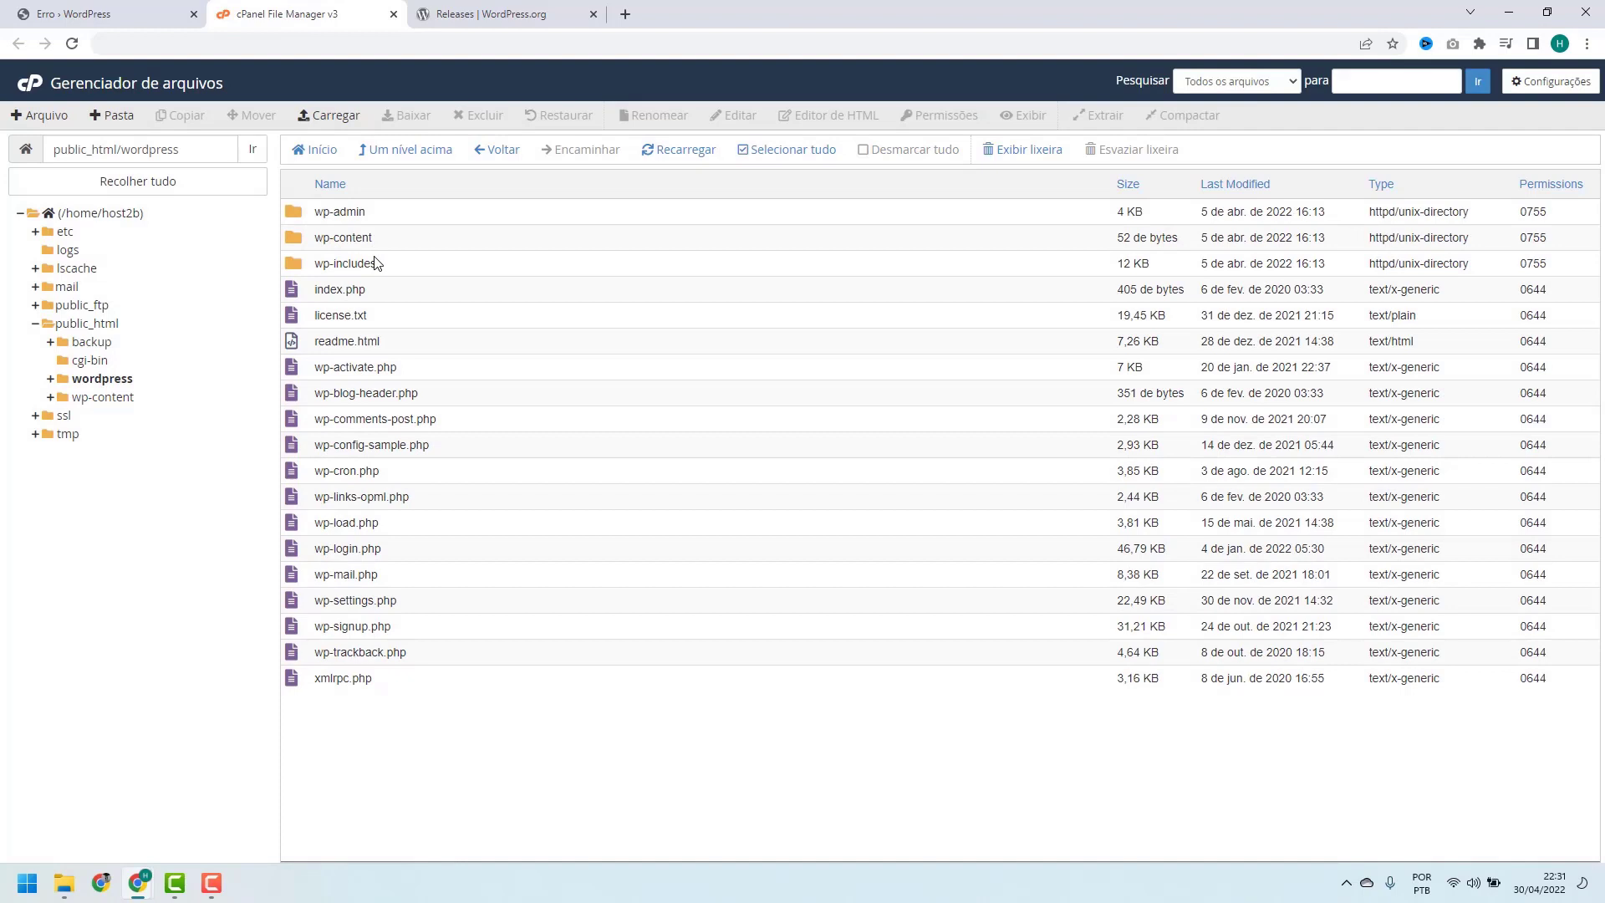
{"action": "left_click", "coordinate": [404, 218]}
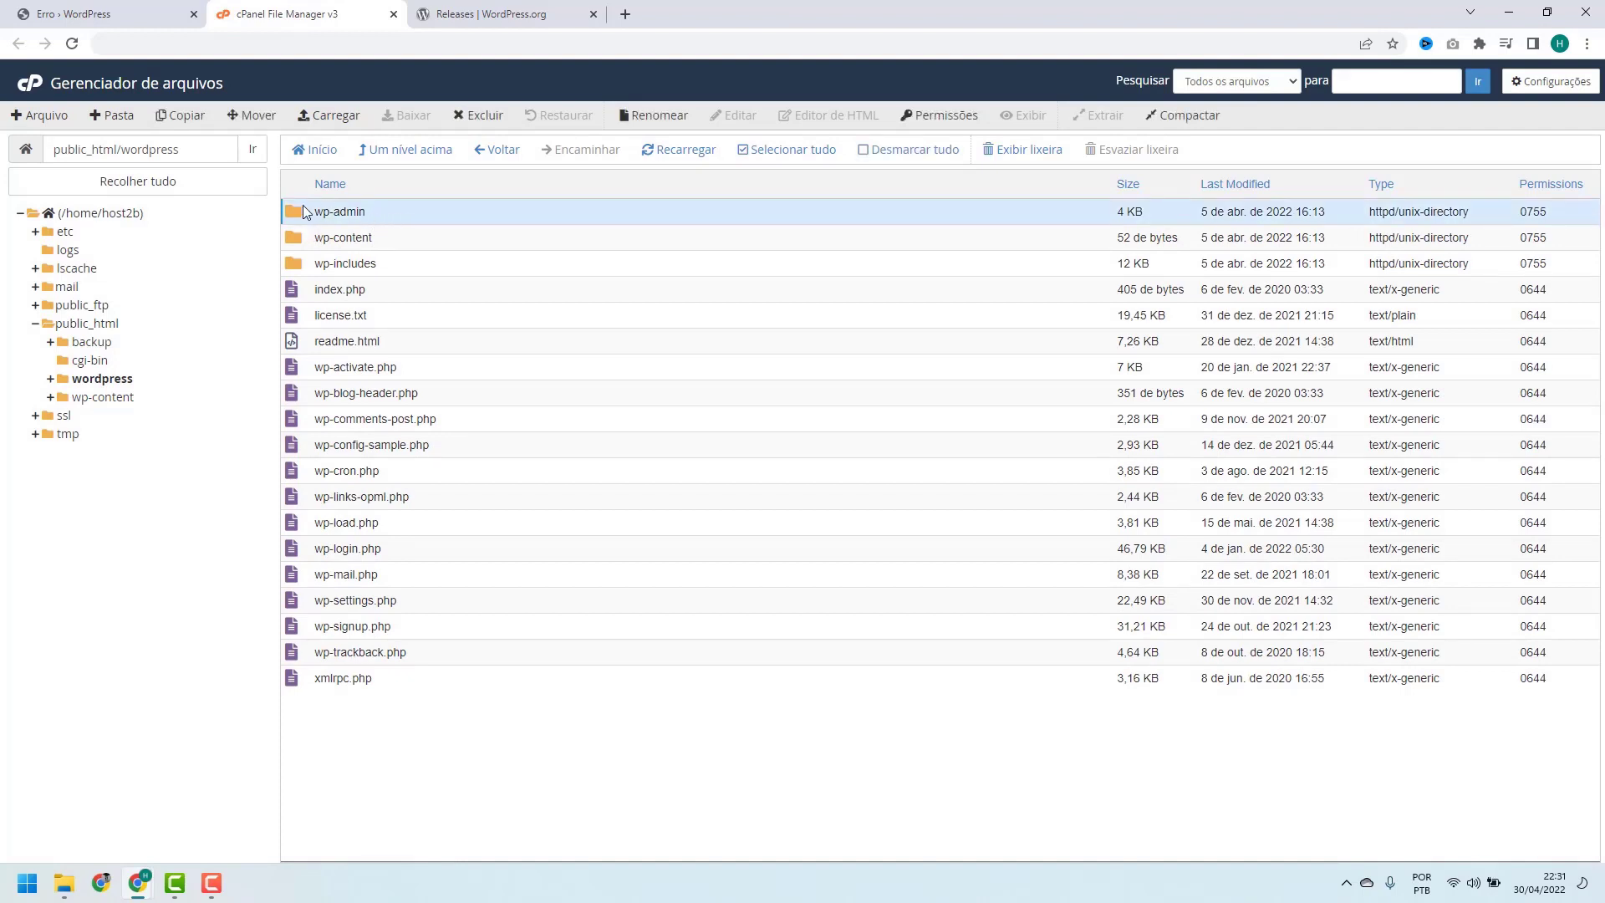
{"action": "left_click_drag", "start_coordinate": [329, 216], "coordinate": [393, 694]}
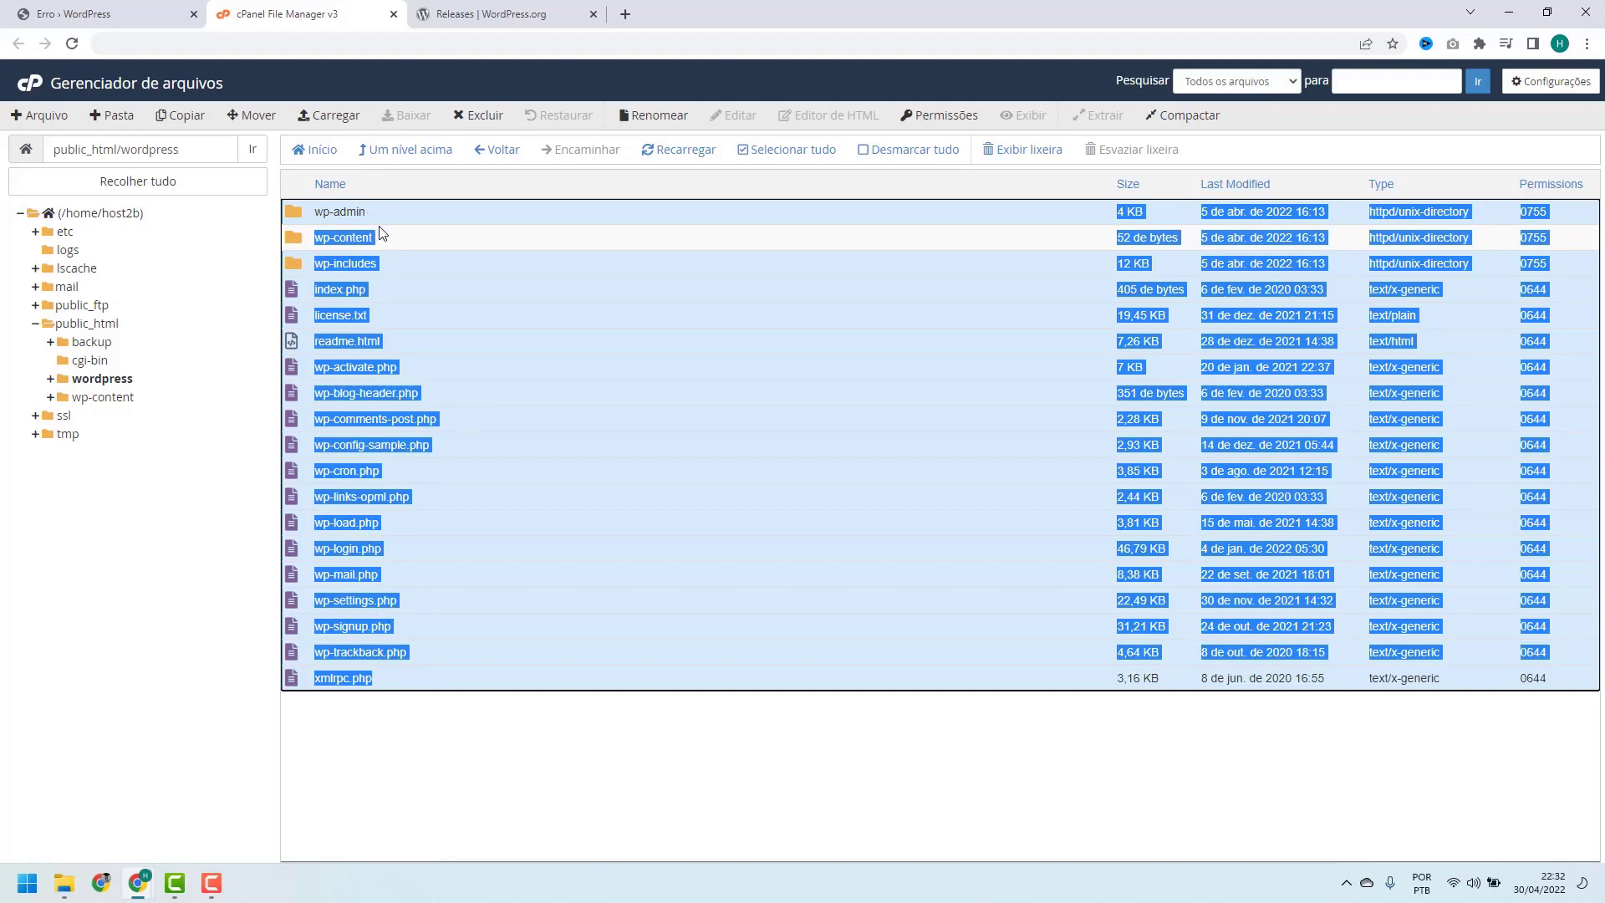
{"action": "left_click", "coordinate": [258, 122]}
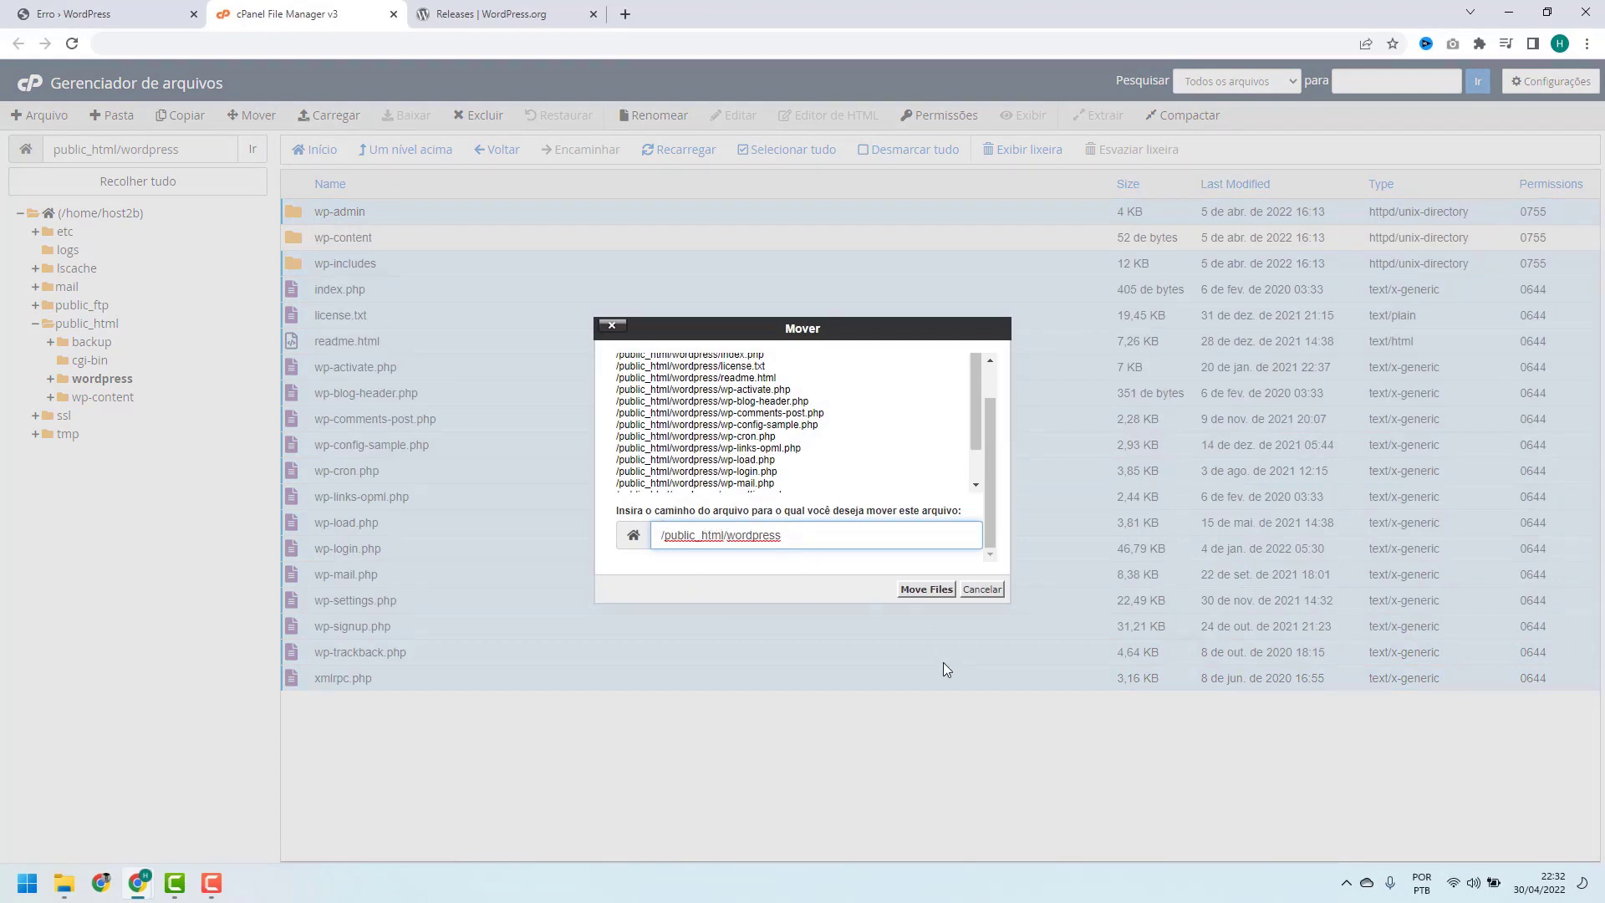
{"action": "key", "text": "BackSpace"}
{"action": "key", "text": "BackSpace"}
{"action": "key", "text": "BackSpace"}
{"action": "key", "text": "BackSpace"}
{"action": "key", "text": "BackSpace"}
{"action": "key", "text": "BackSpace"}
{"action": "key", "text": "BackSpace"}
{"action": "key", "text": "BackSpace"}
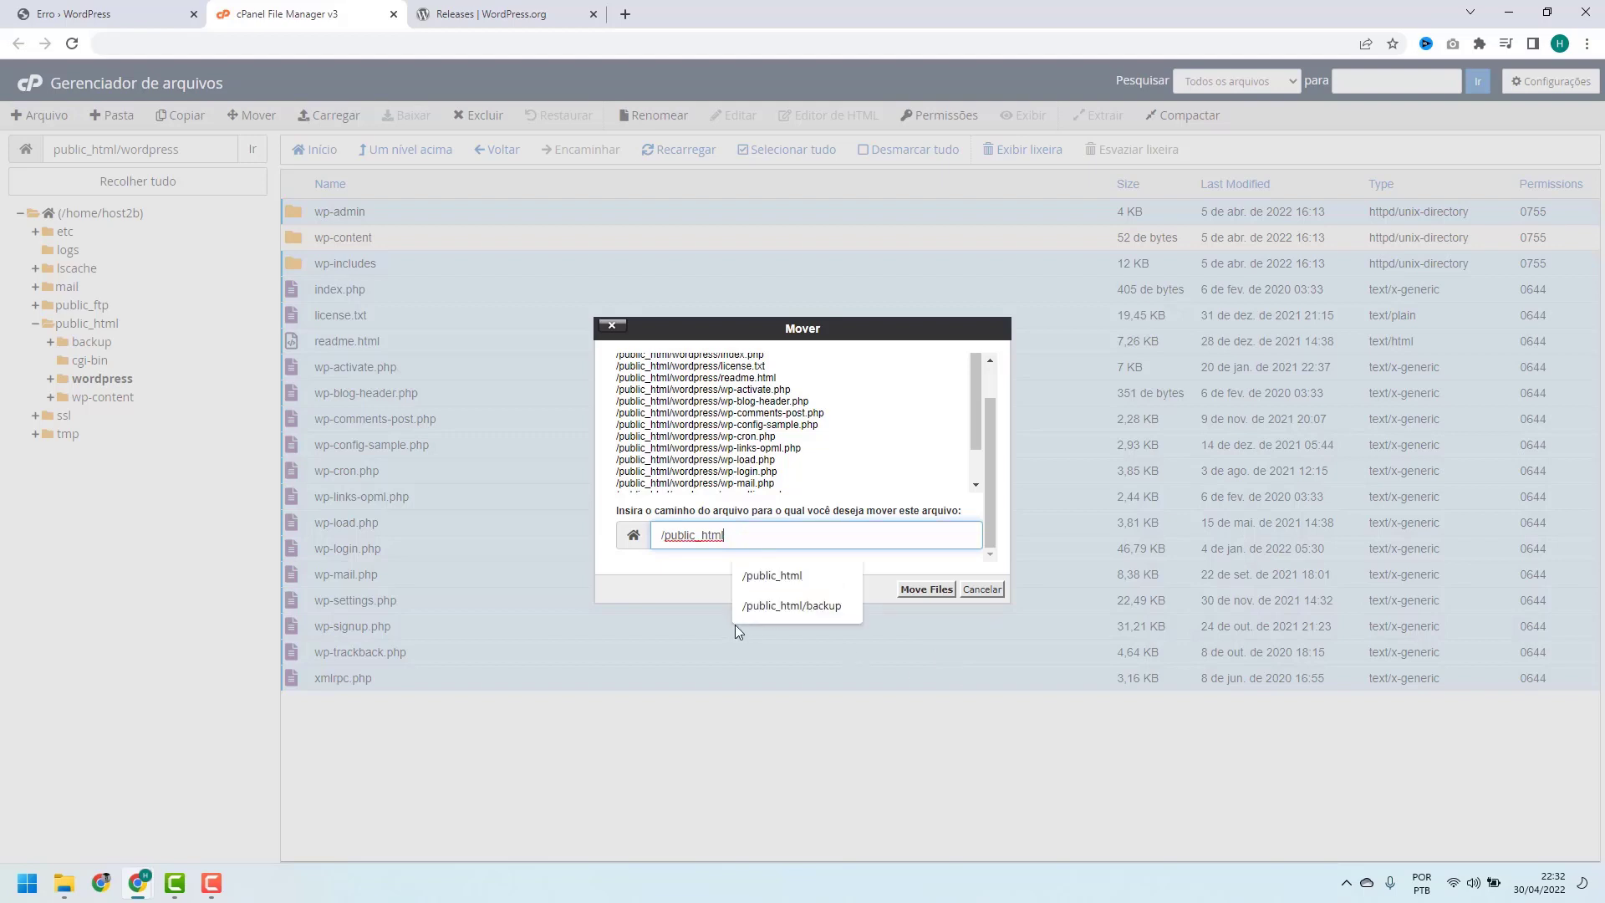
{"action": "left_click", "coordinate": [678, 569]}
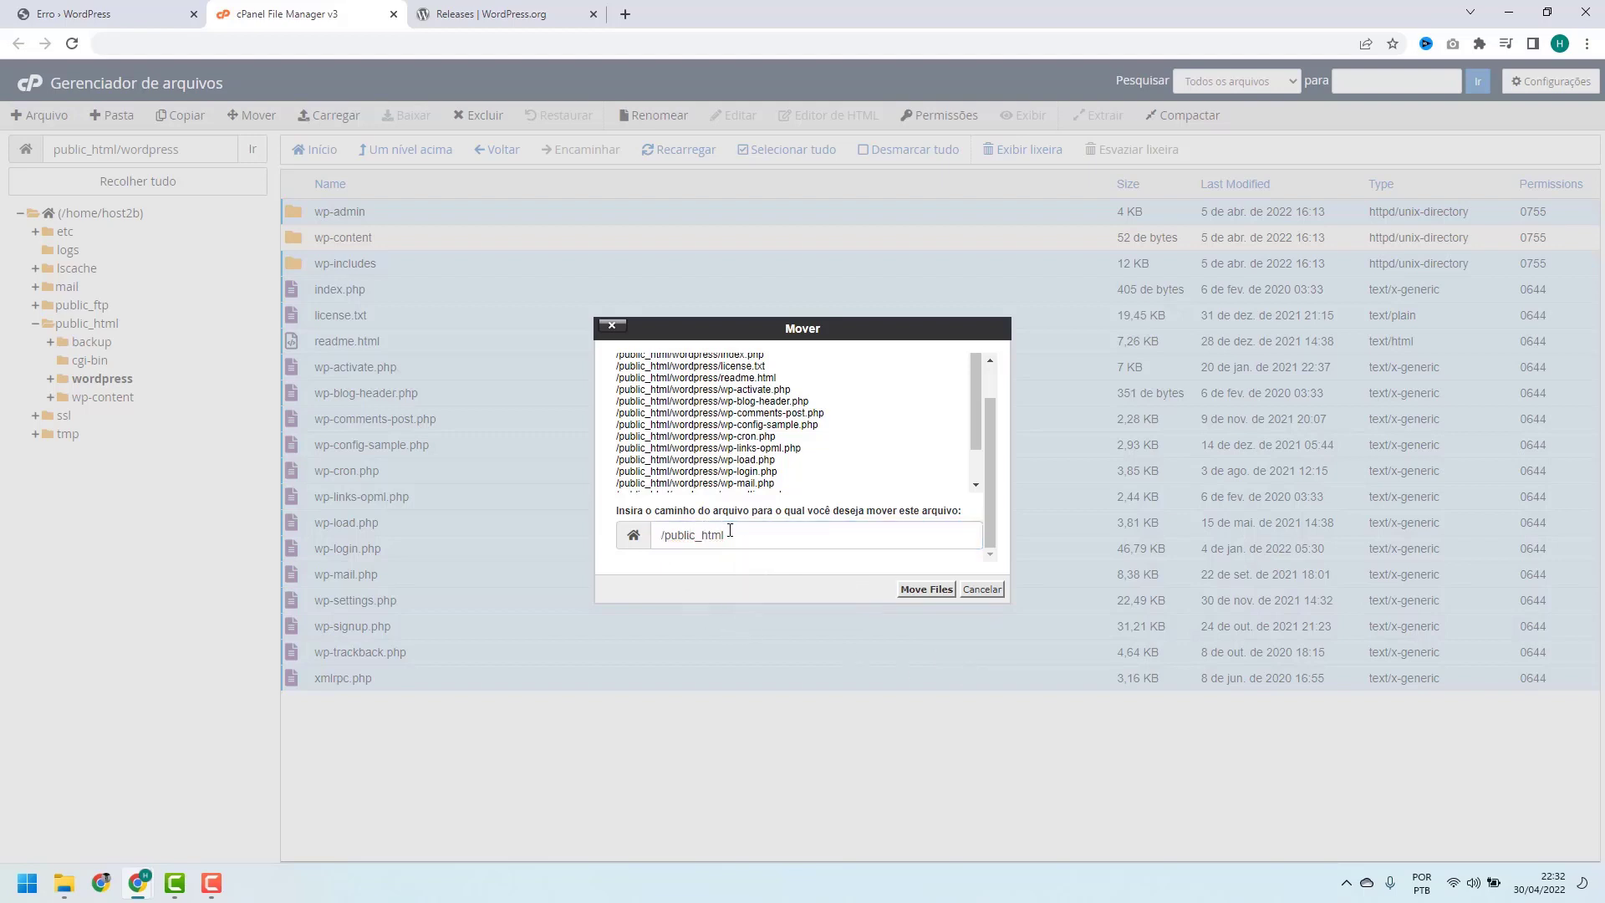
{"action": "left_click", "coordinate": [926, 589]}
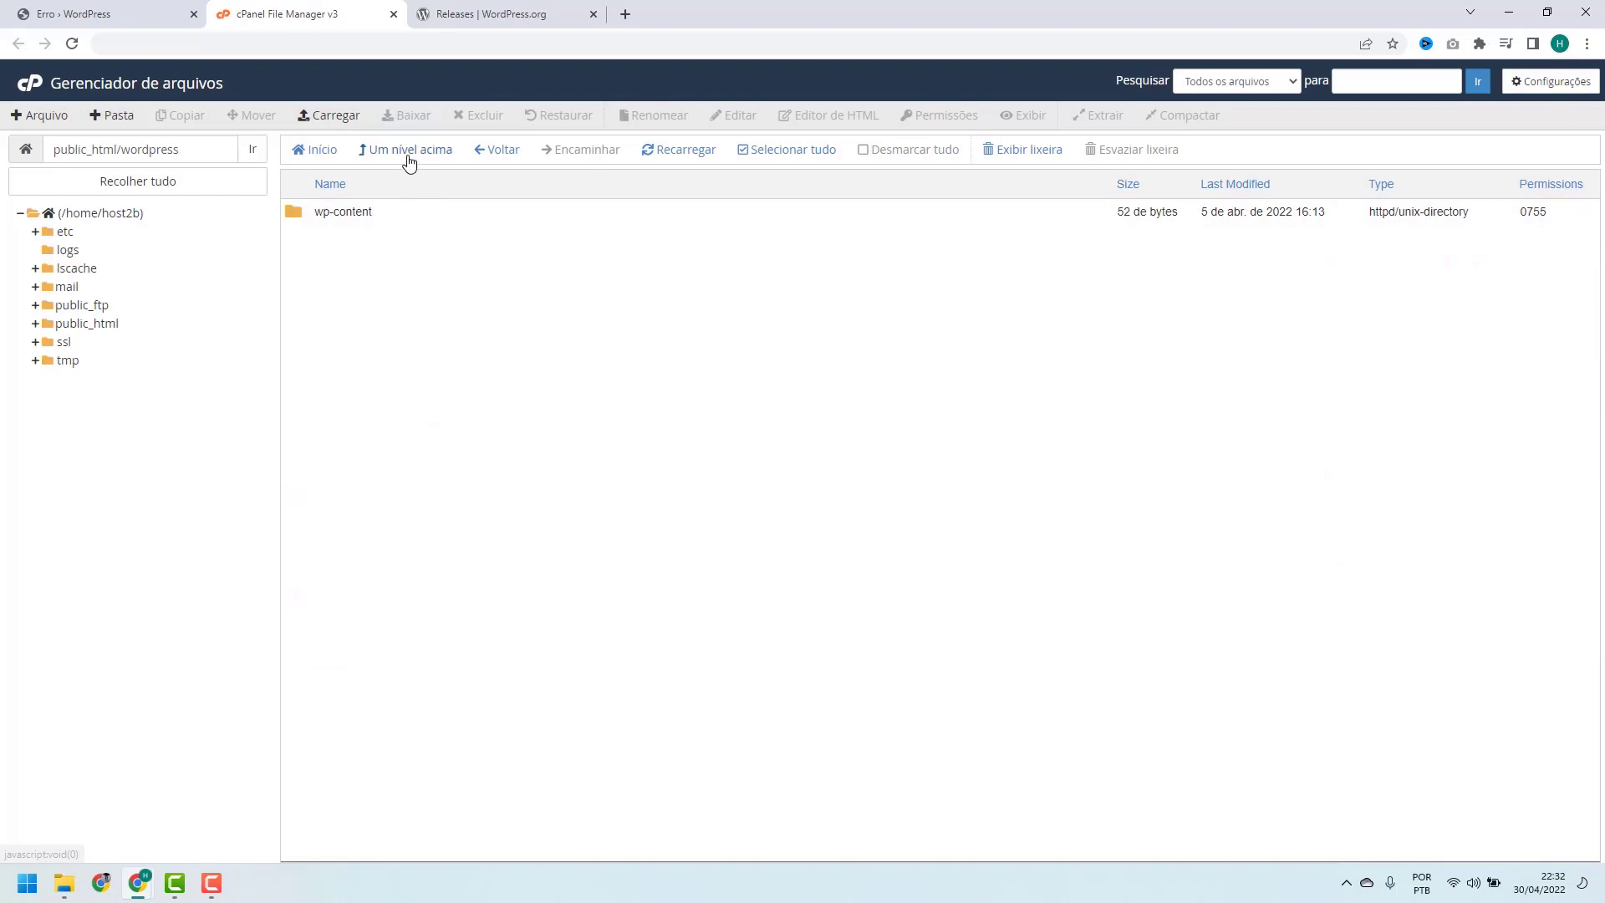
{"action": "left_click", "coordinate": [412, 159]}
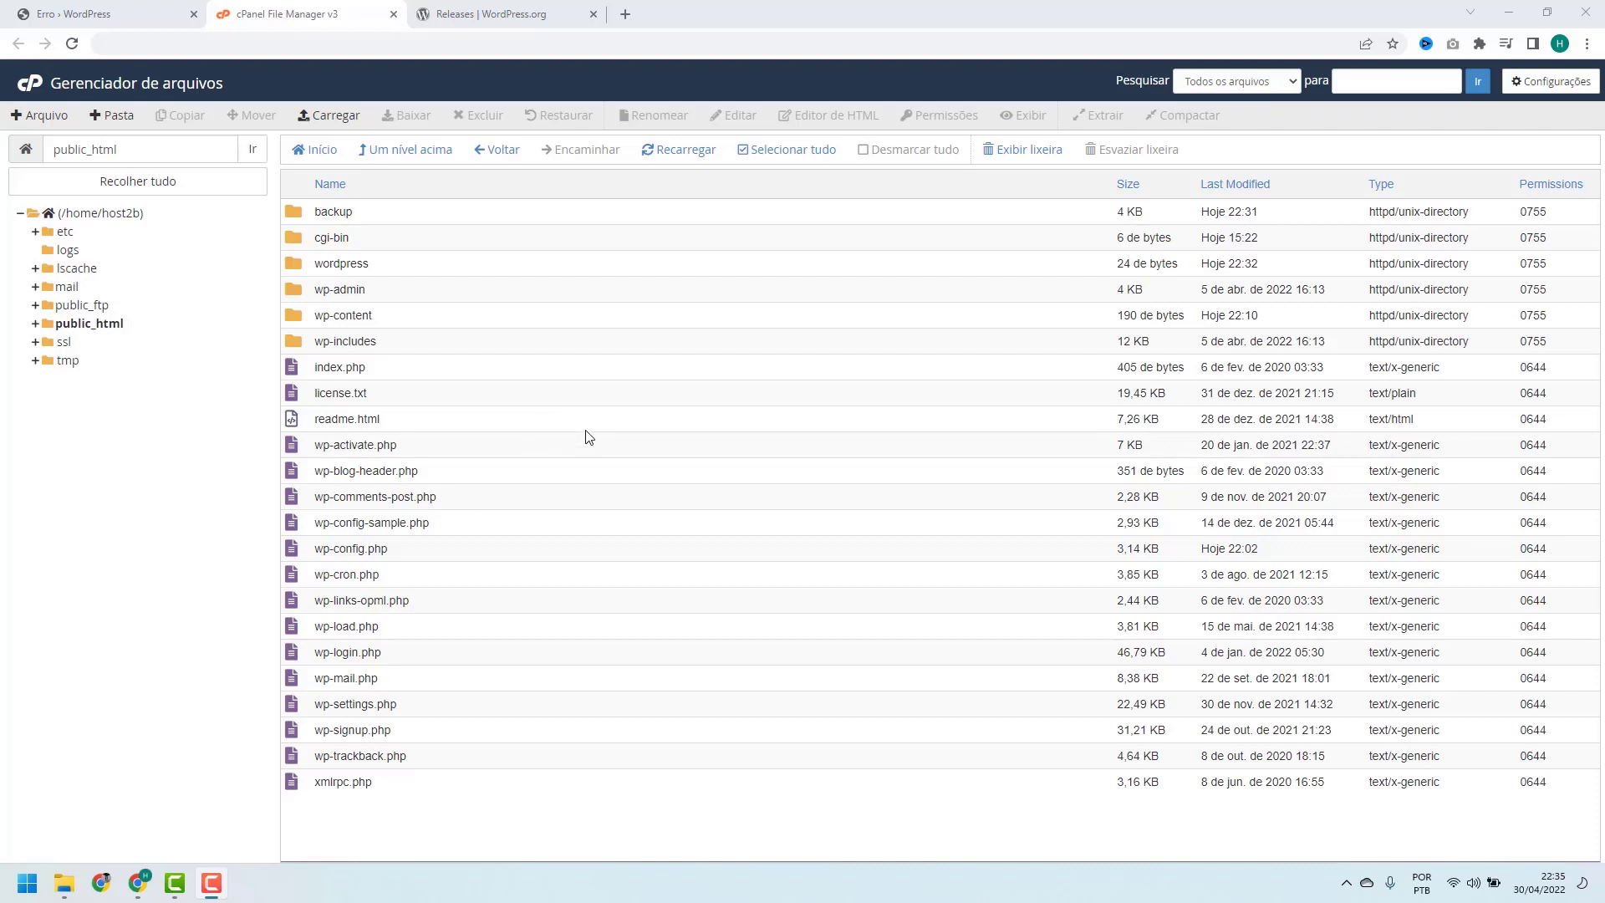
Reload the host2b.online site and look through its home page down to the footer.
{"action": "left_click", "coordinate": [125, 15]}
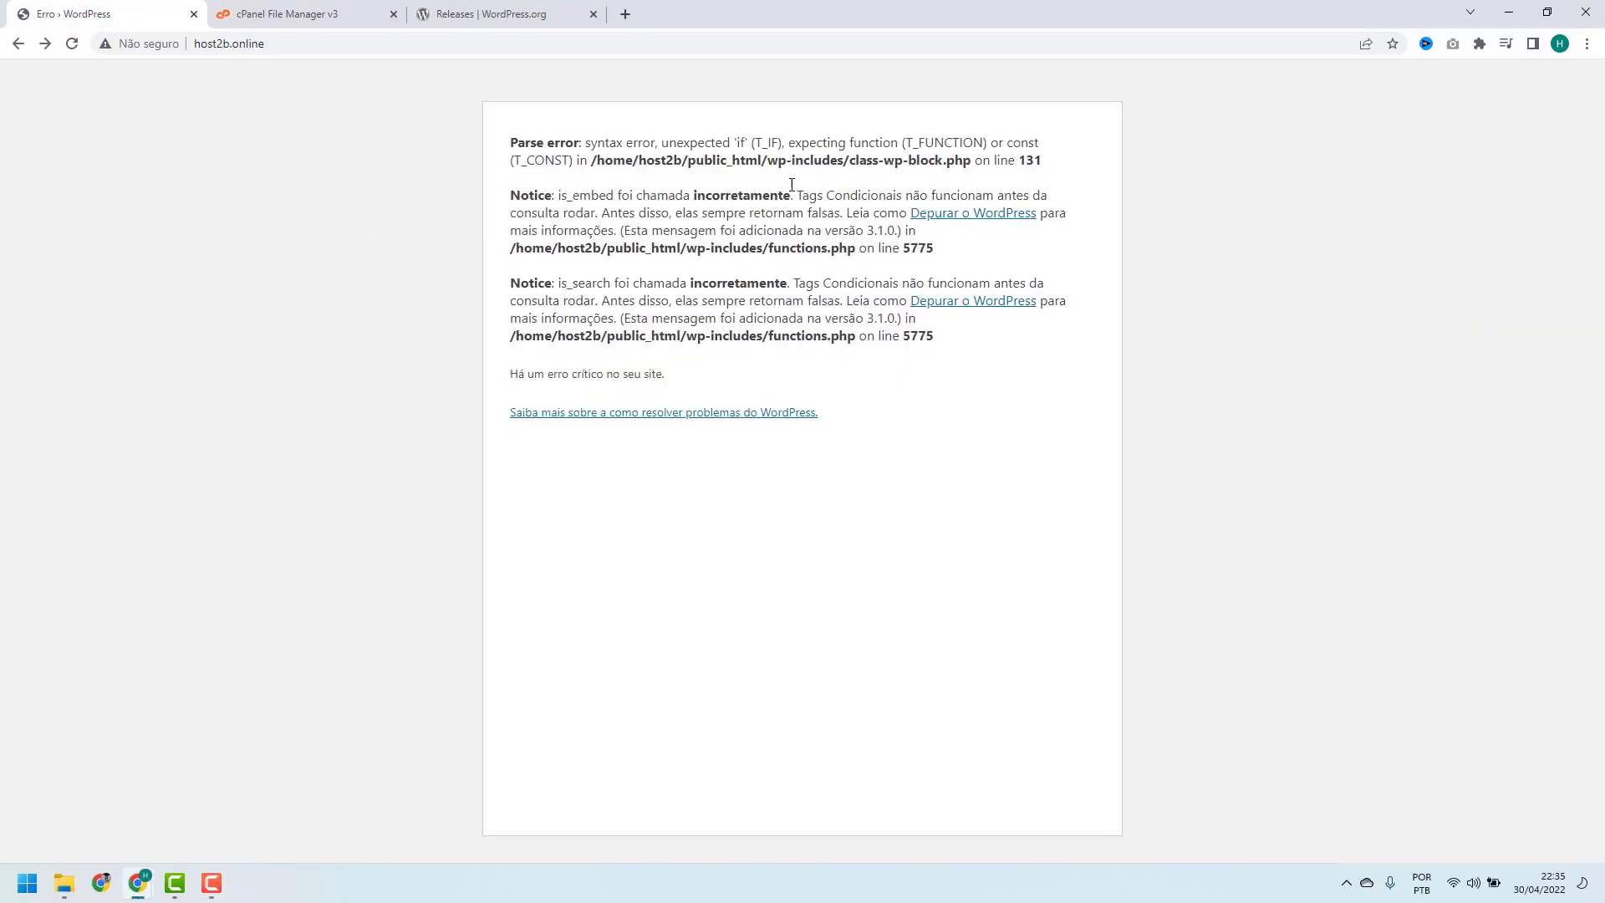
{"action": "left_click", "coordinate": [71, 43]}
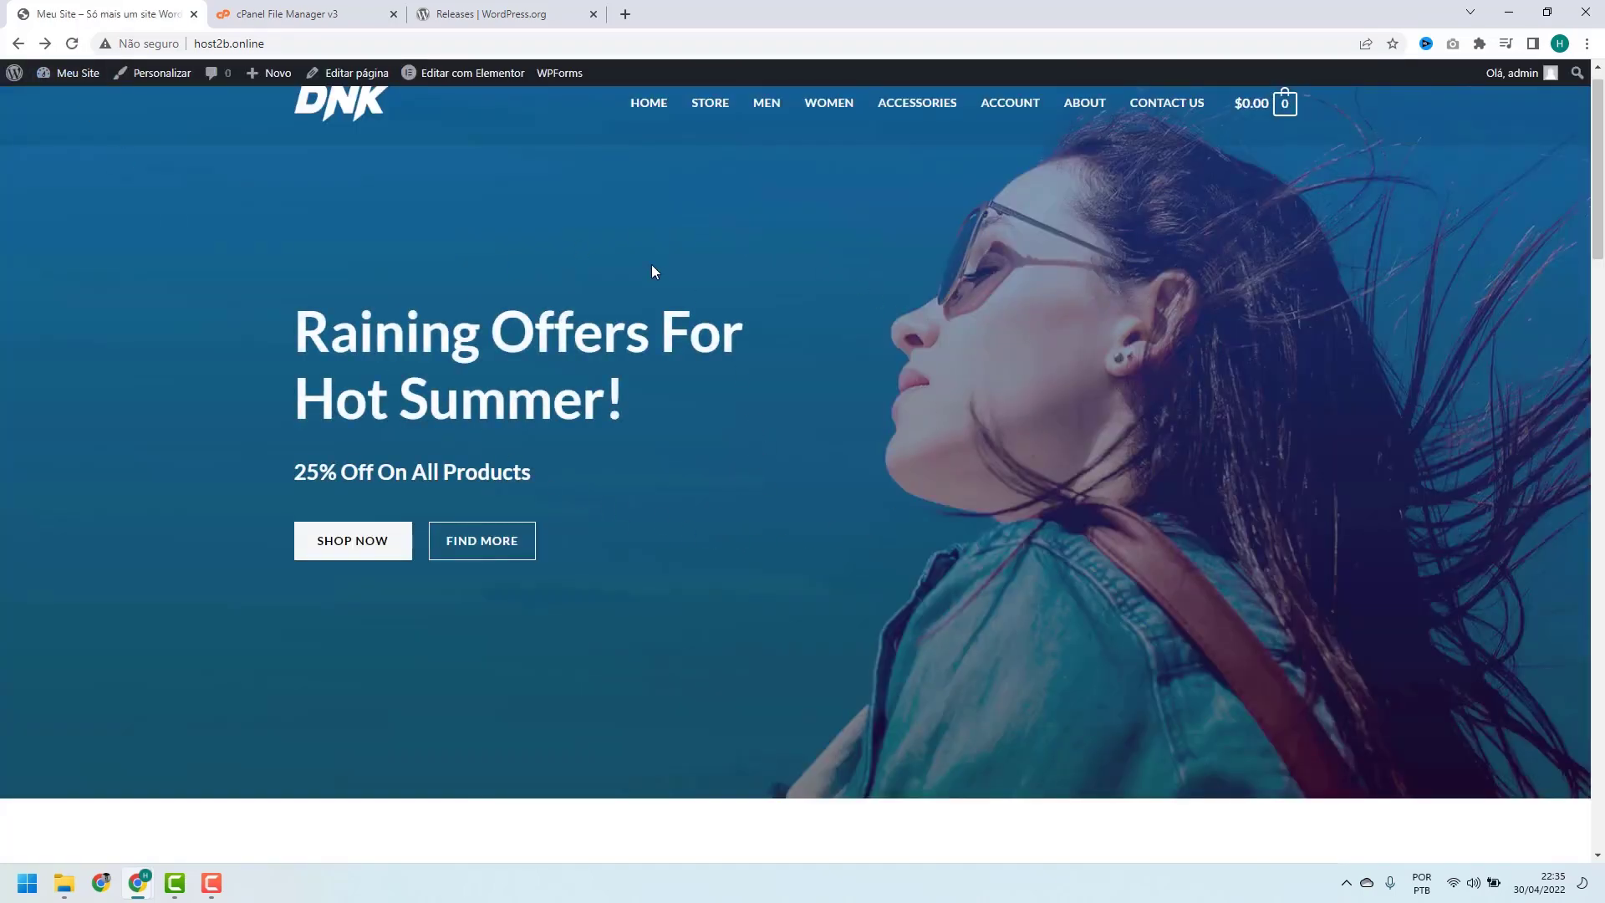
{"action": "scroll", "coordinate": [653, 271], "scroll_direction": "down", "scroll_amount": 20}
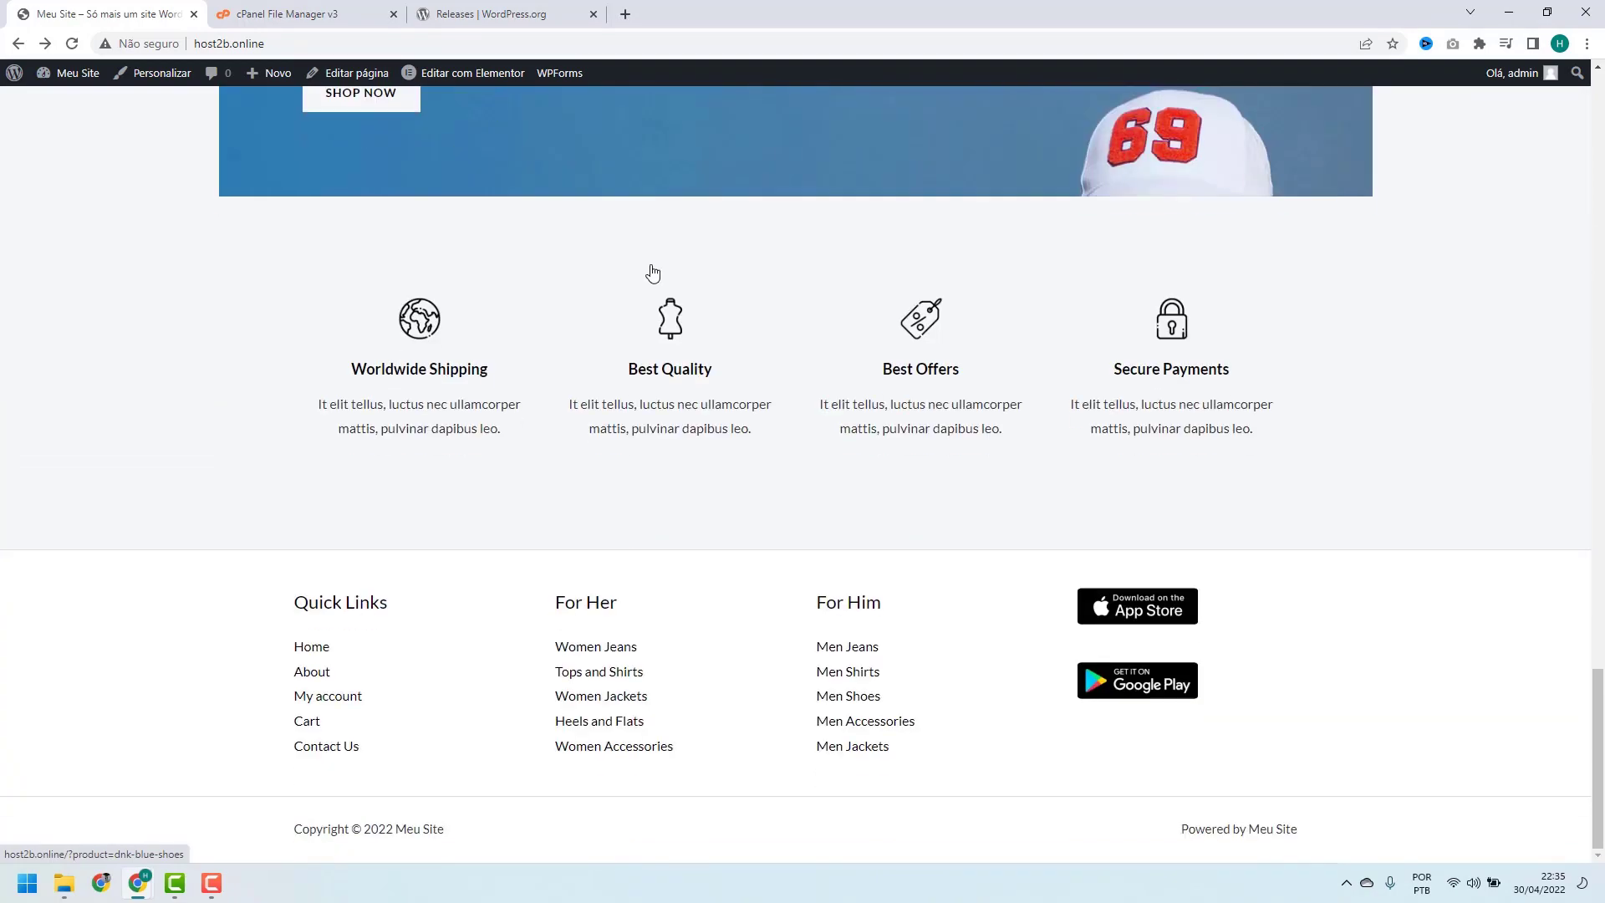
{"action": "scroll", "coordinate": [577, 563], "scroll_direction": "up", "scroll_amount": 20}
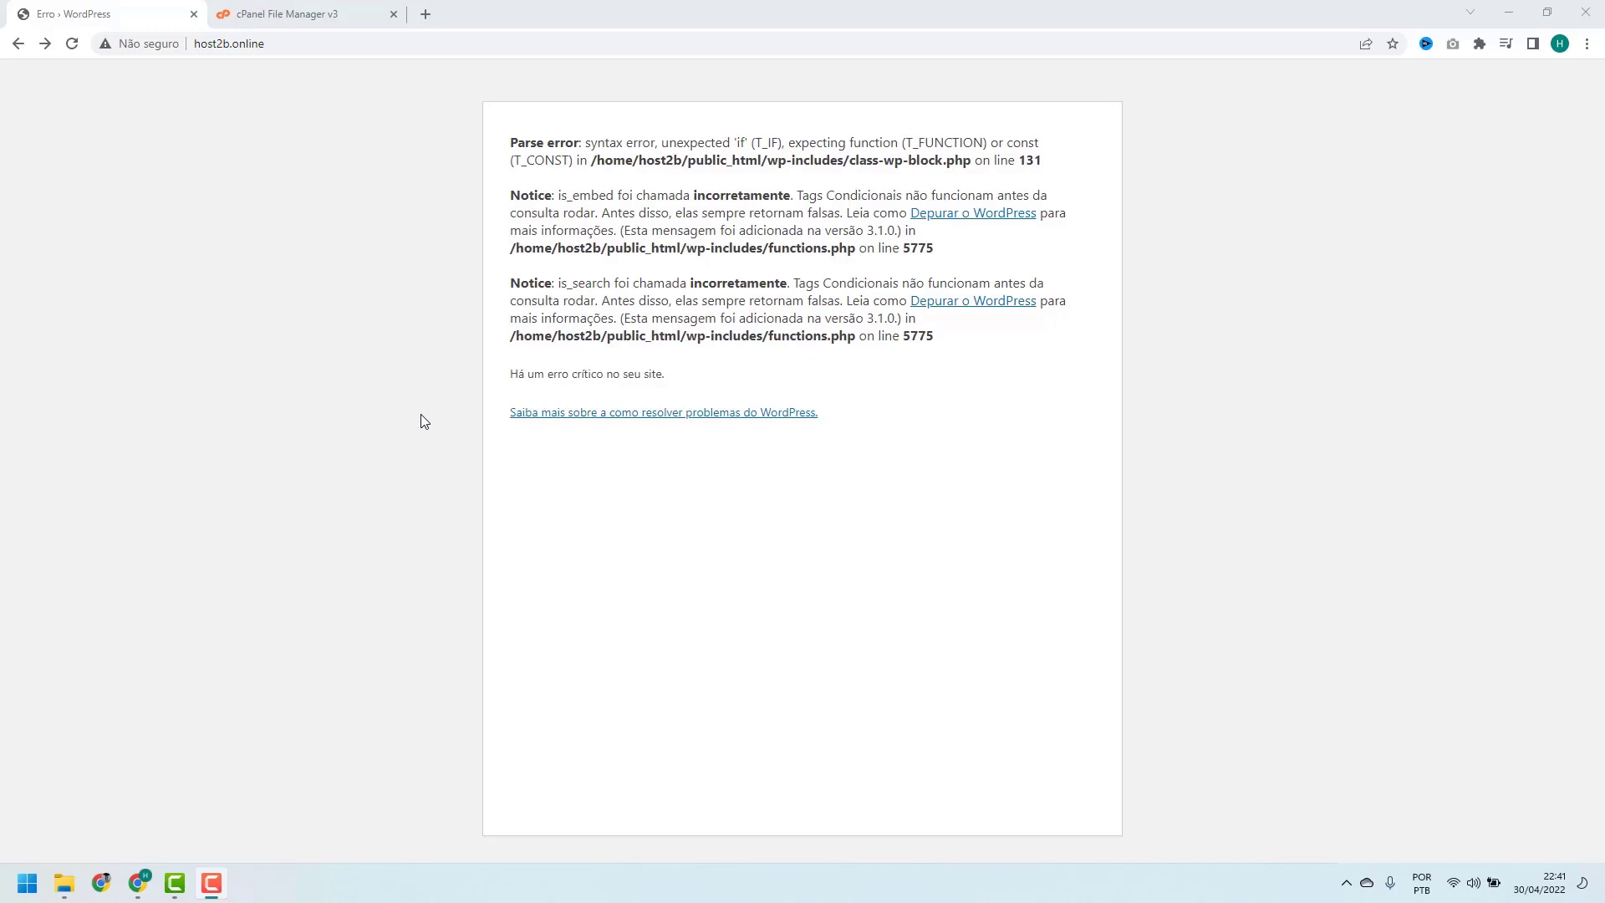
Switch to the cPanel File Manager and turn on the display of hidden files (dotfiles) in its preferences.
{"action": "left_click", "coordinate": [304, 7]}
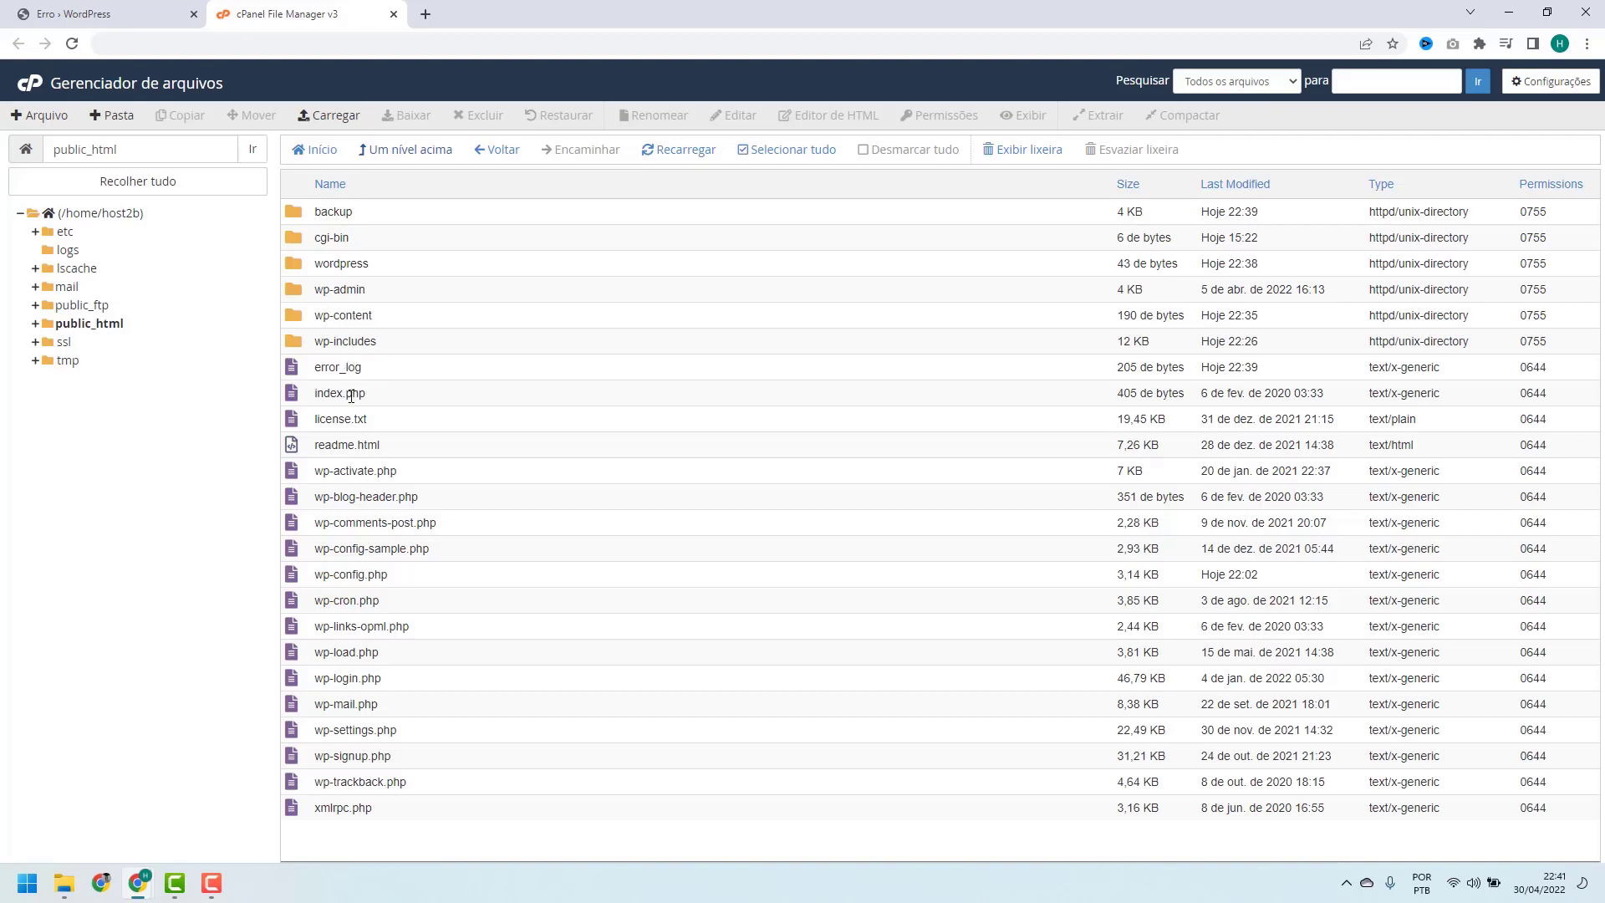
{"action": "left_click", "coordinate": [1543, 86]}
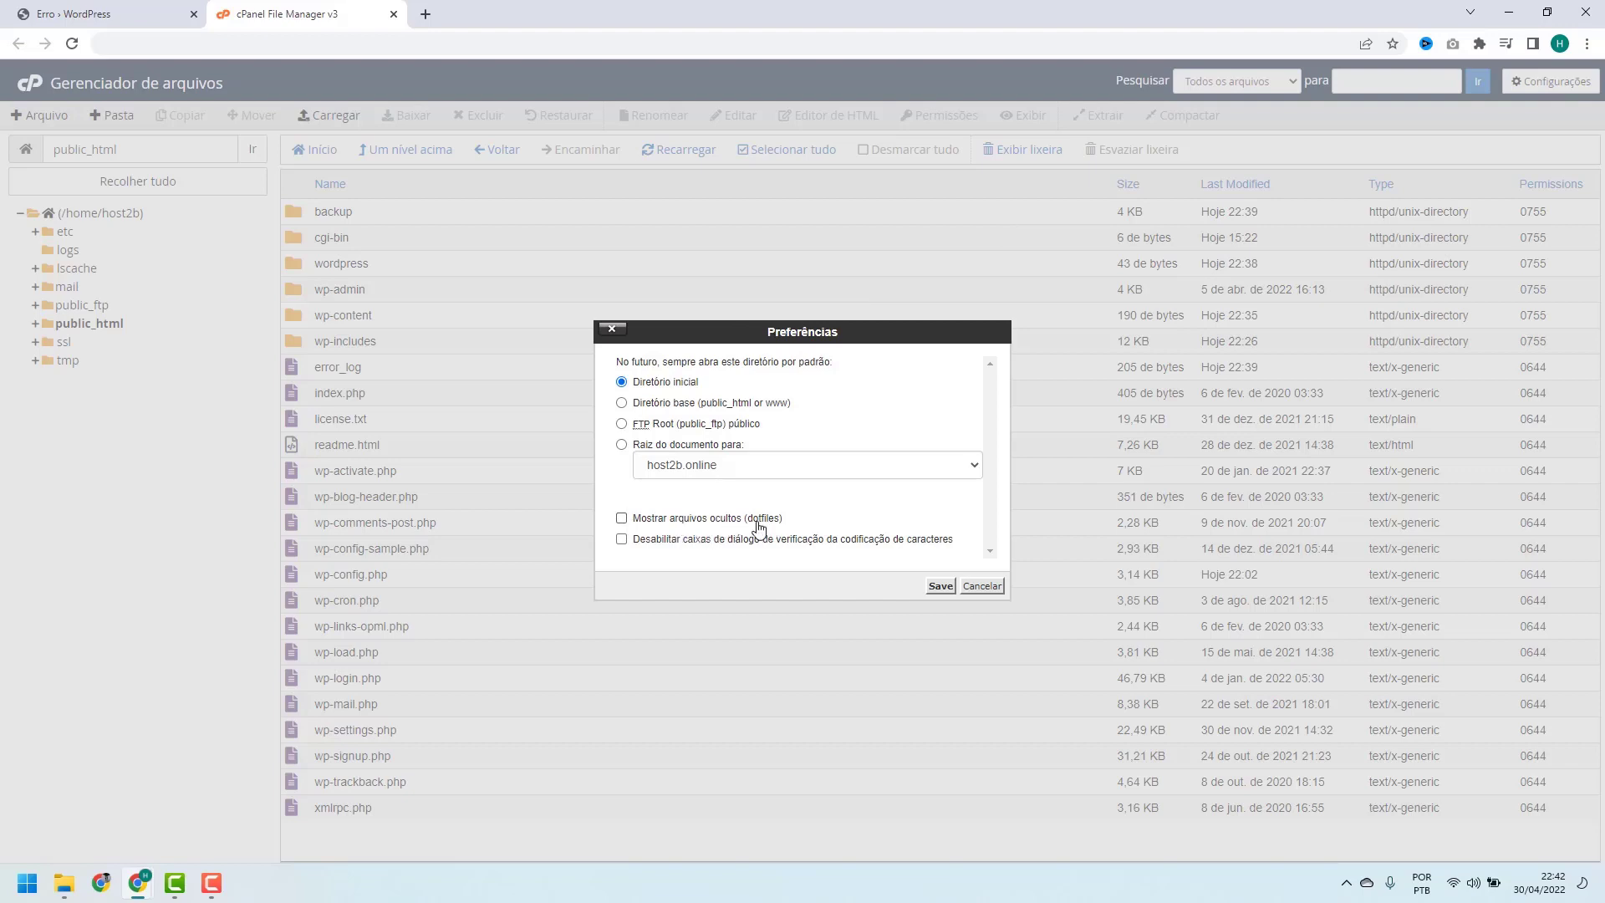
{"action": "left_click", "coordinate": [622, 519]}
{"action": "left_click", "coordinate": [940, 587]}
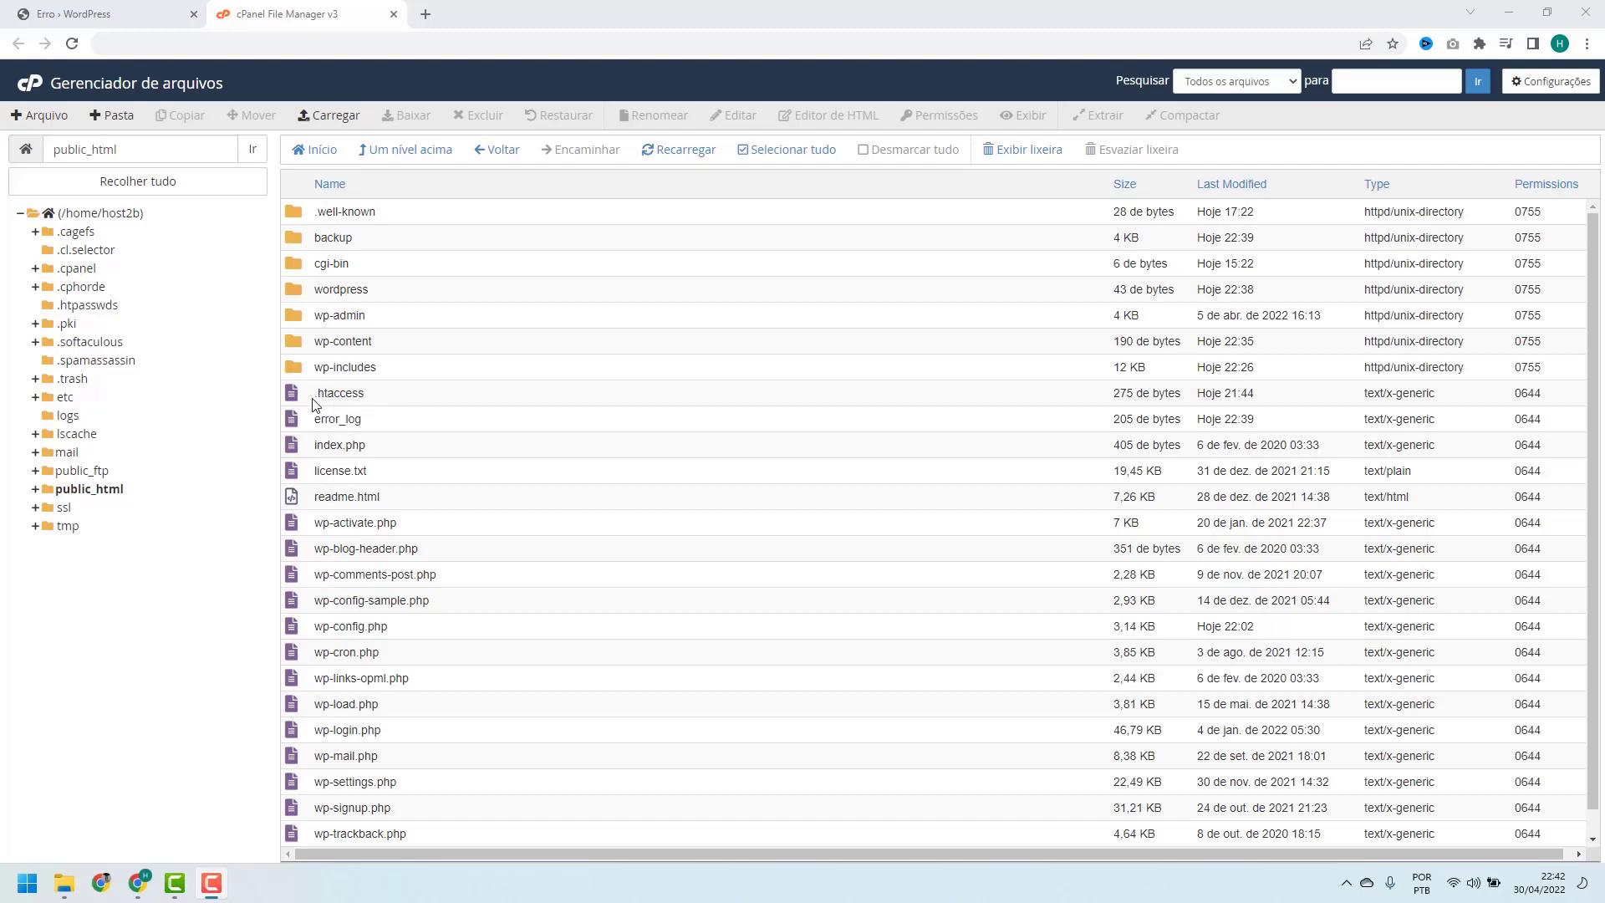
Rename the .htaccess file in public_html as .htaccess-antigo.
{"action": "left_click", "coordinate": [372, 395]}
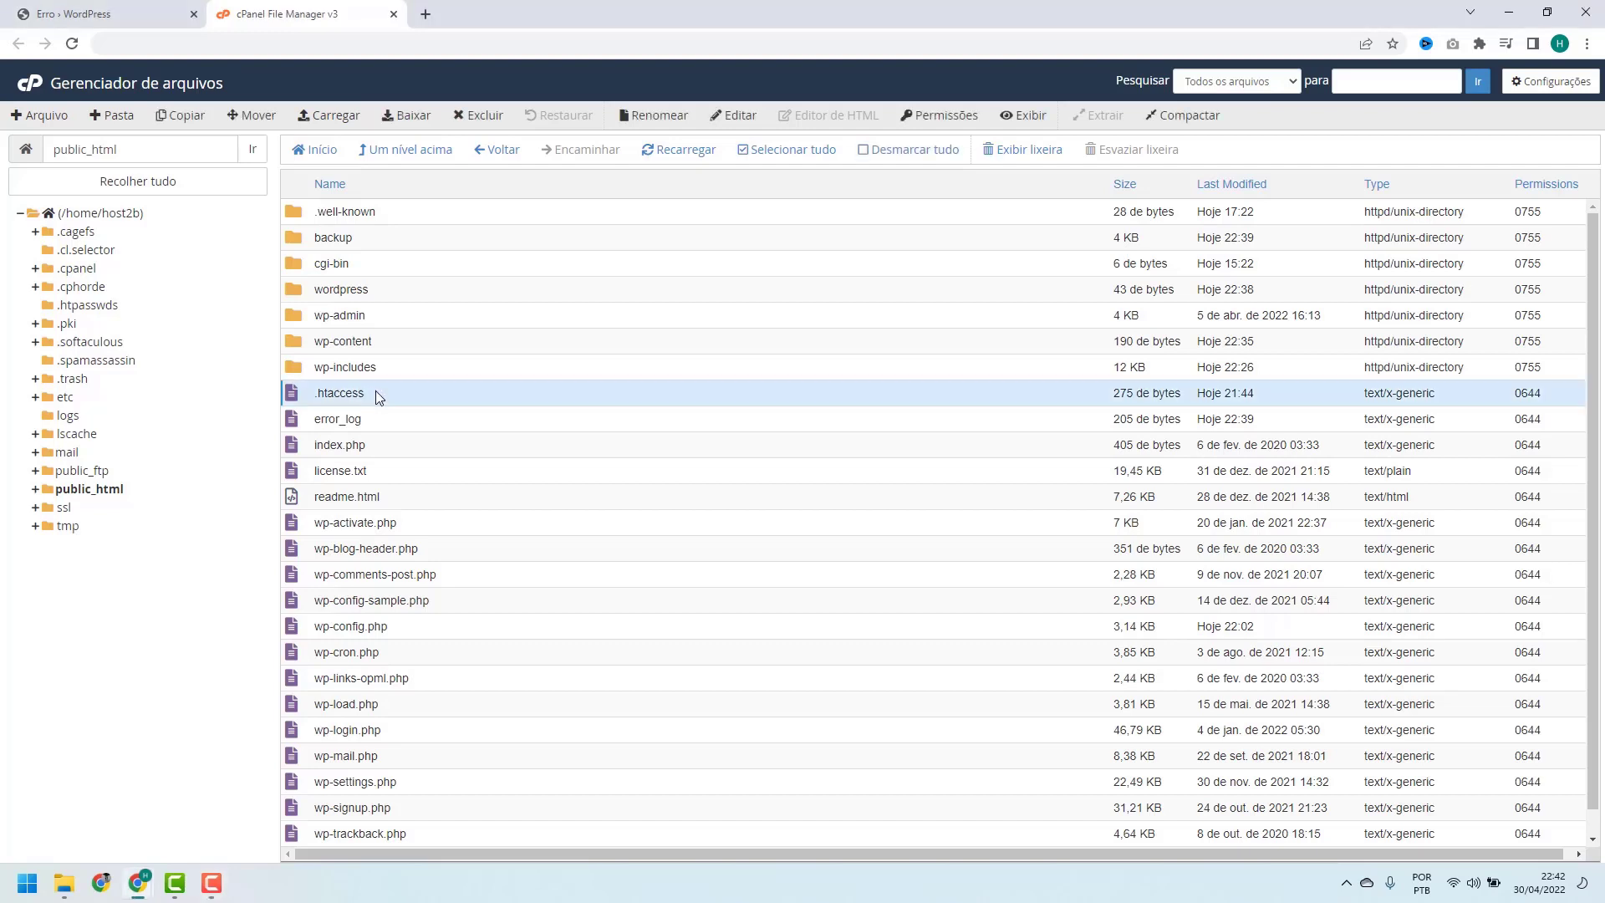
{"action": "right_click", "coordinate": [376, 396]}
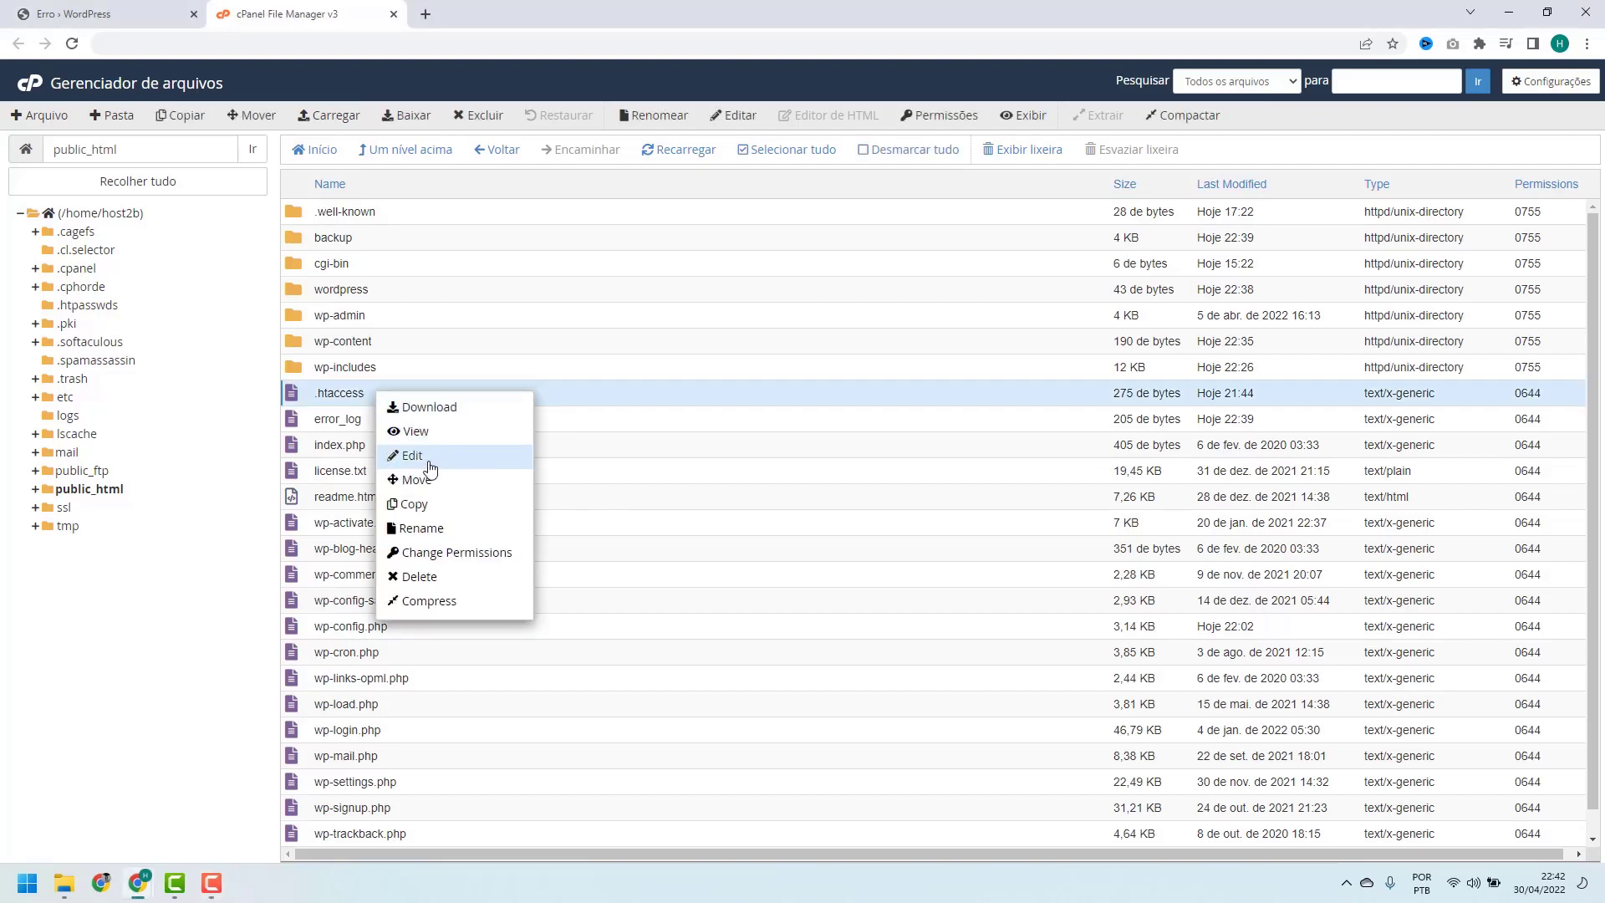
{"action": "left_click", "coordinate": [435, 391]}
{"action": "right_click", "coordinate": [435, 391]}
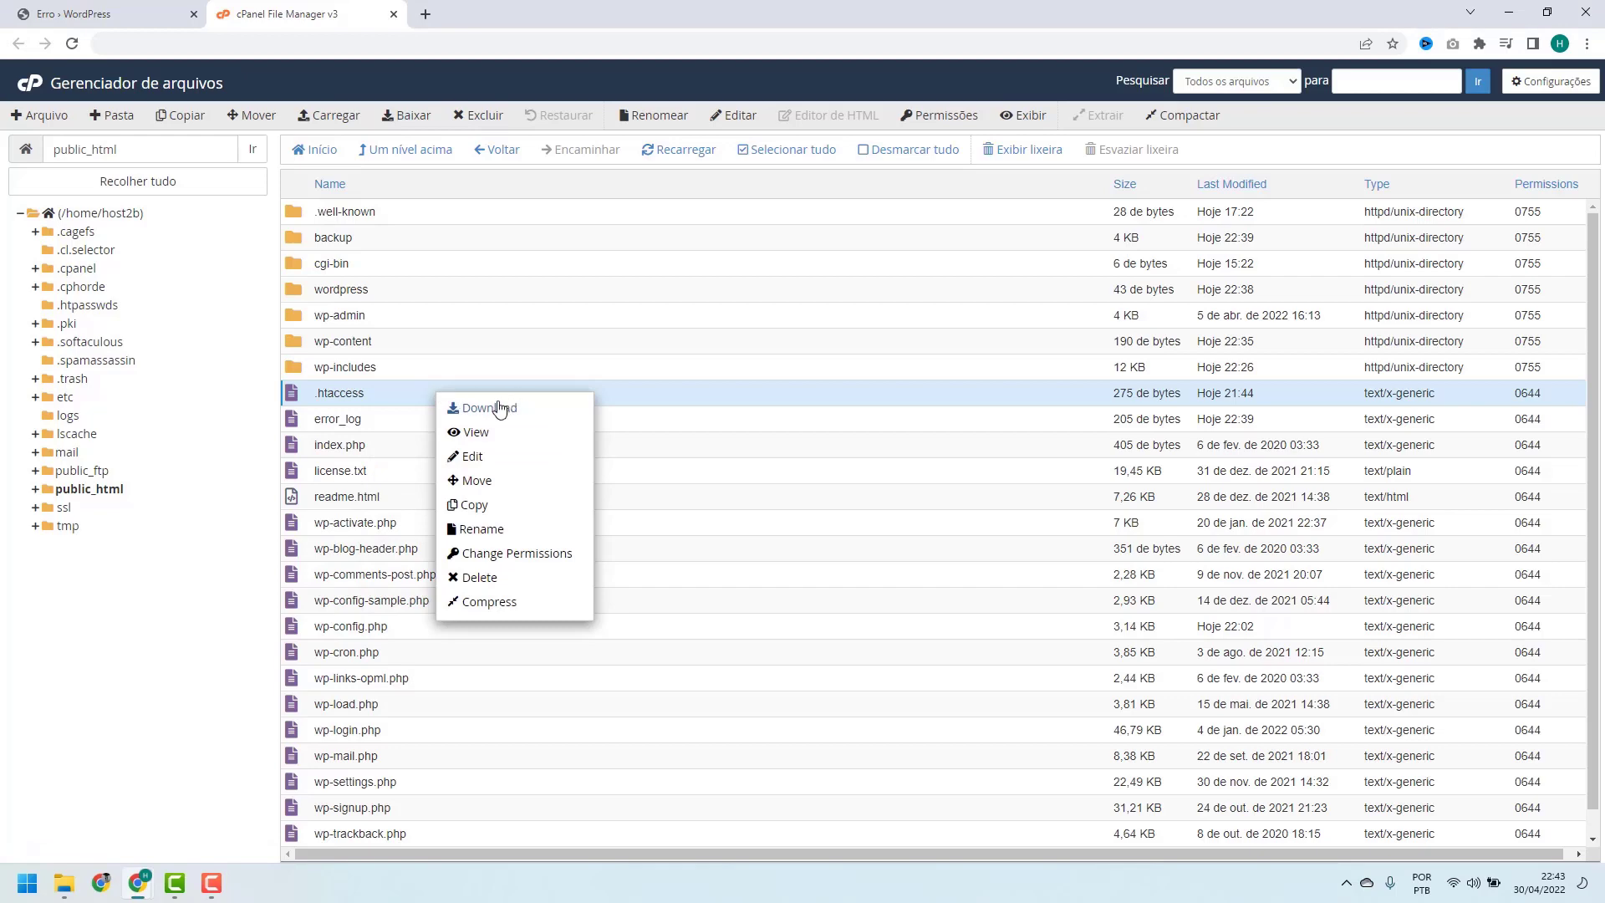
{"action": "left_click", "coordinate": [477, 530]}
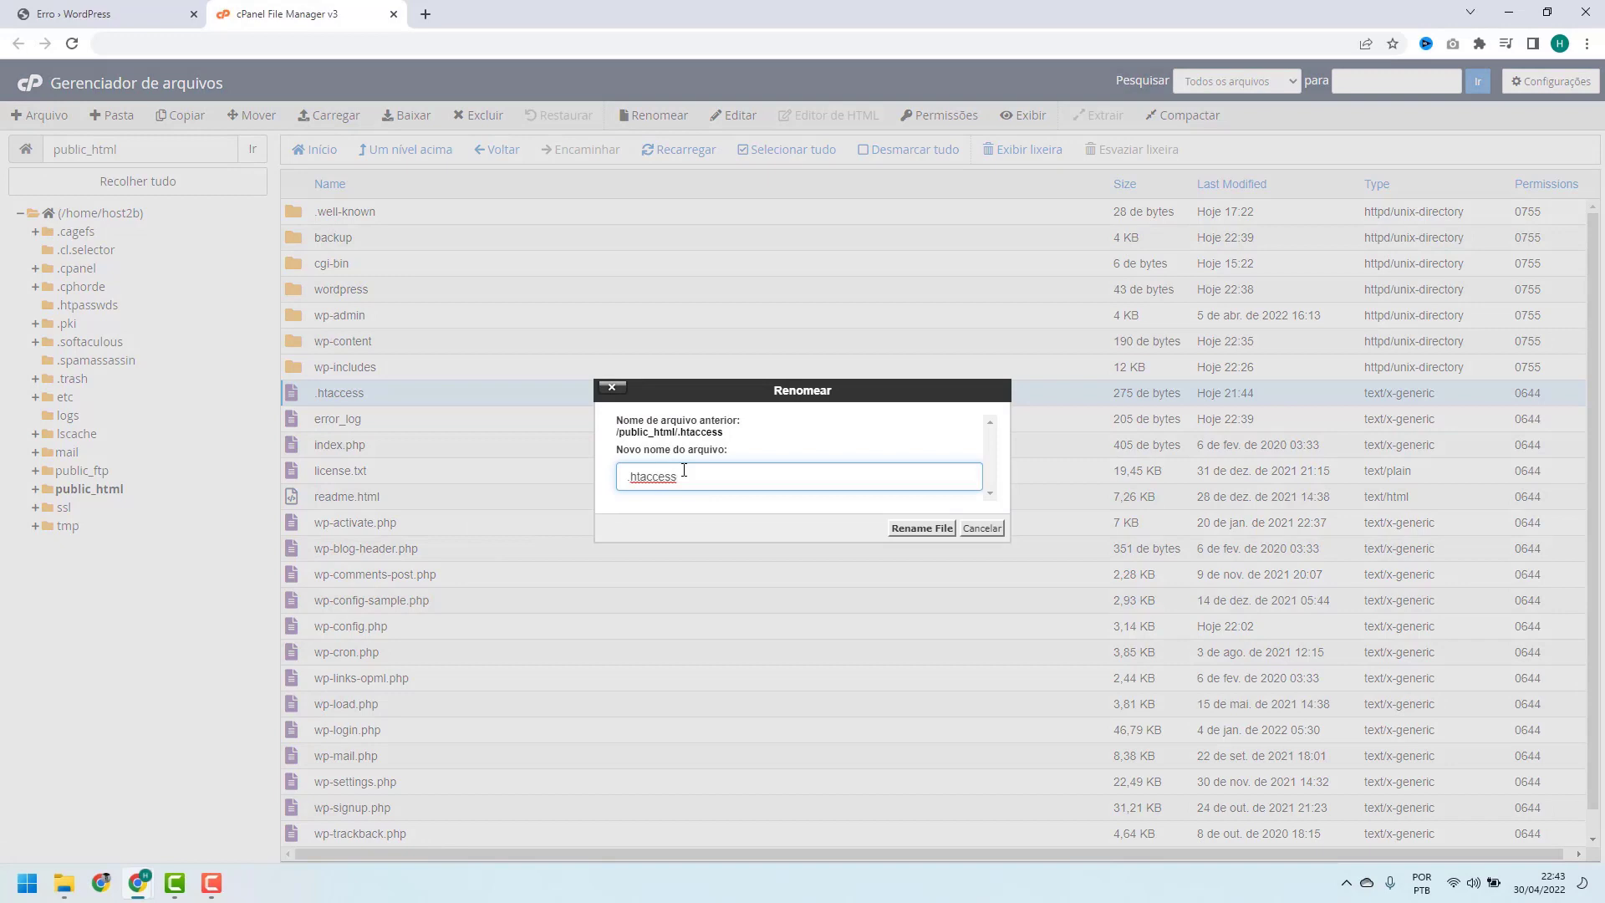
{"action": "type", "text": "-antigo"}
{"action": "left_click", "coordinate": [909, 540]}
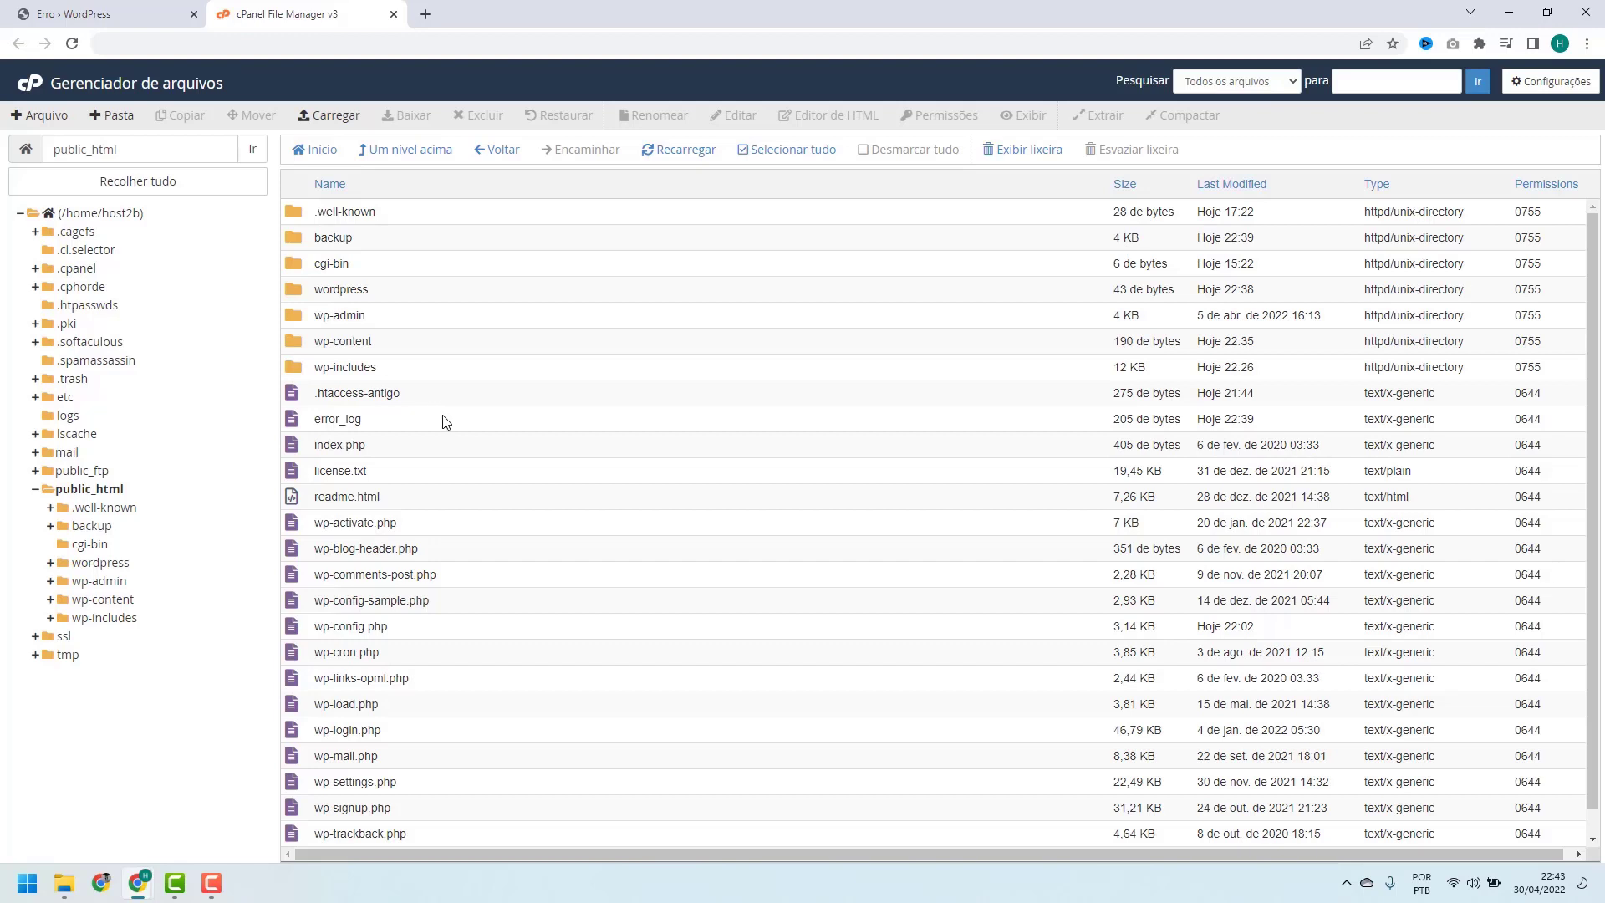
Create a new file named .htaccess in /public_html and open it for editing.
{"action": "left_click", "coordinate": [46, 123]}
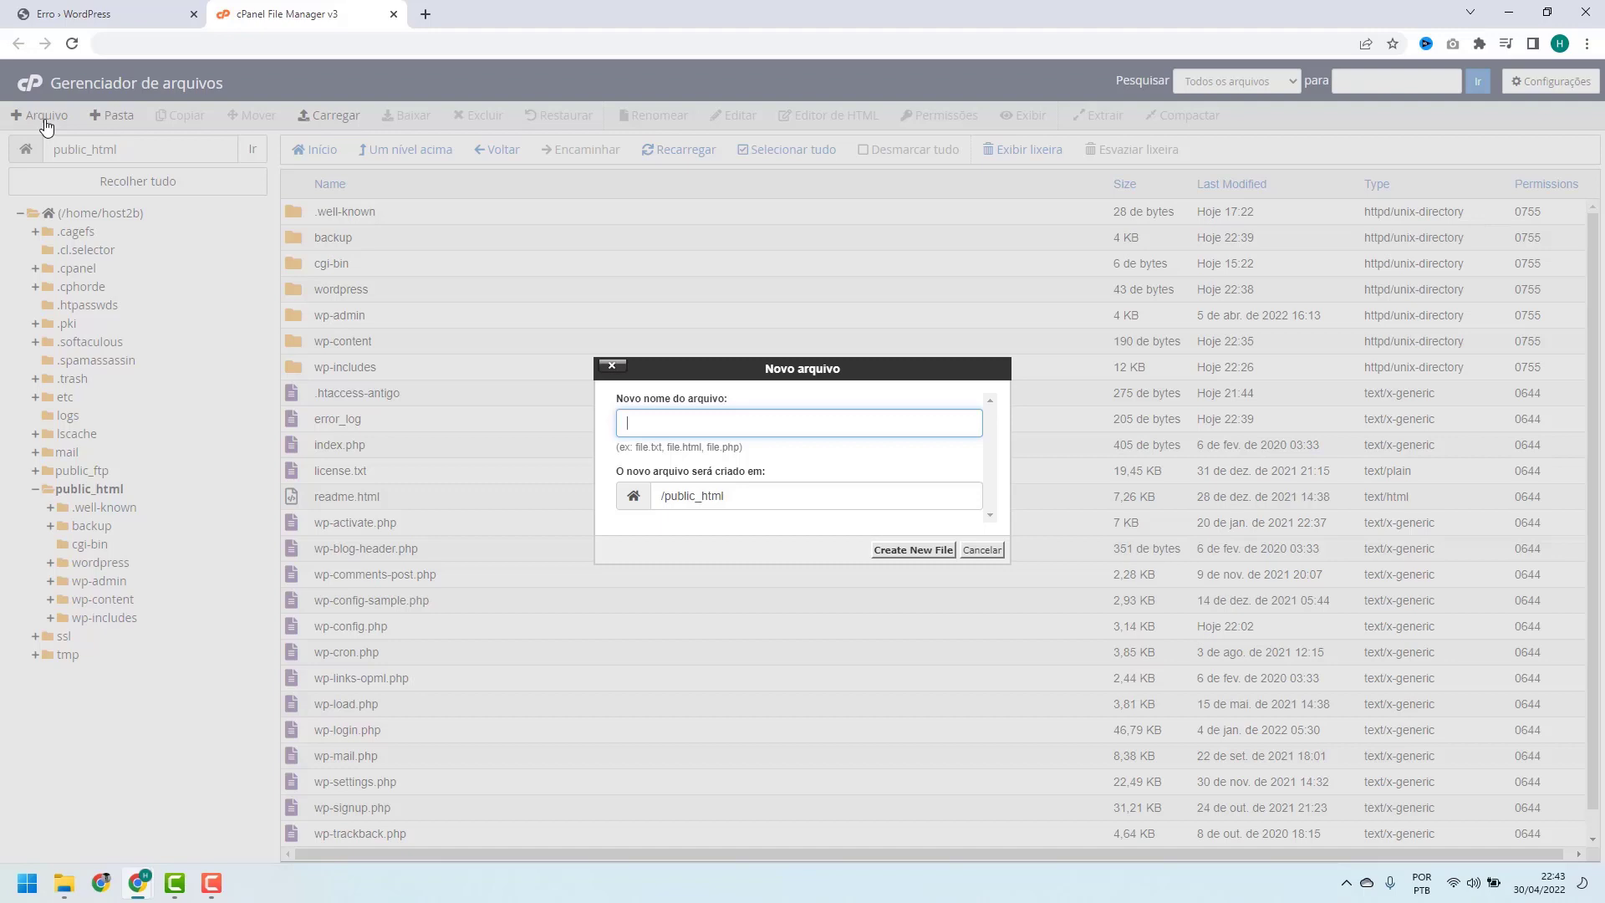
{"action": "type", "text": ".htaccess"}
{"action": "left_click", "coordinate": [913, 552]}
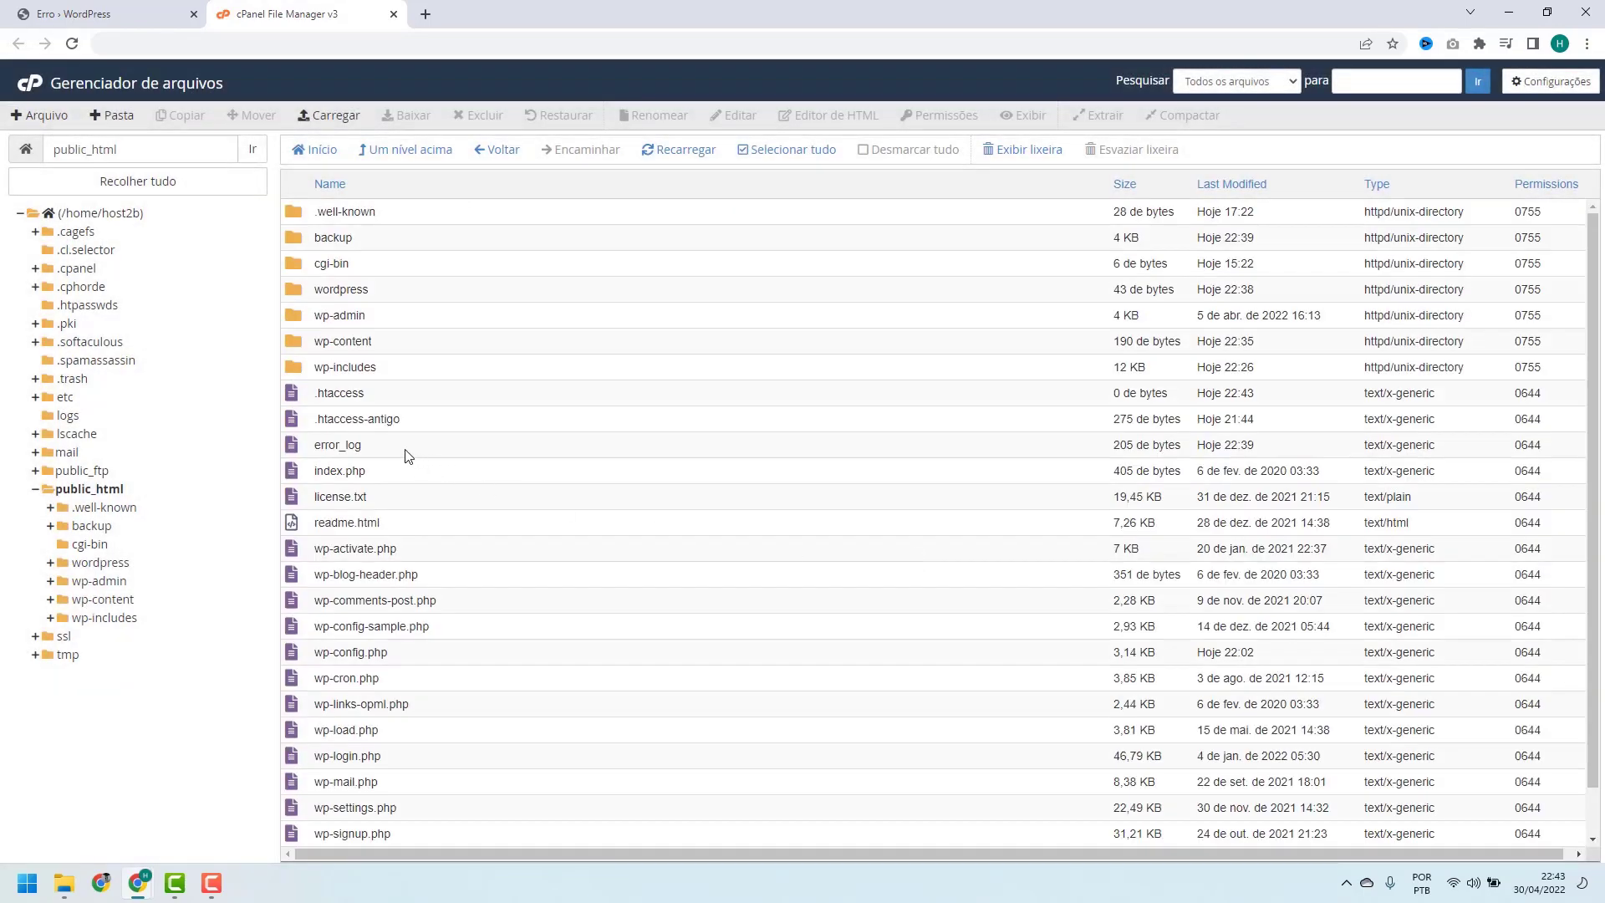
{"action": "right_click", "coordinate": [371, 393]}
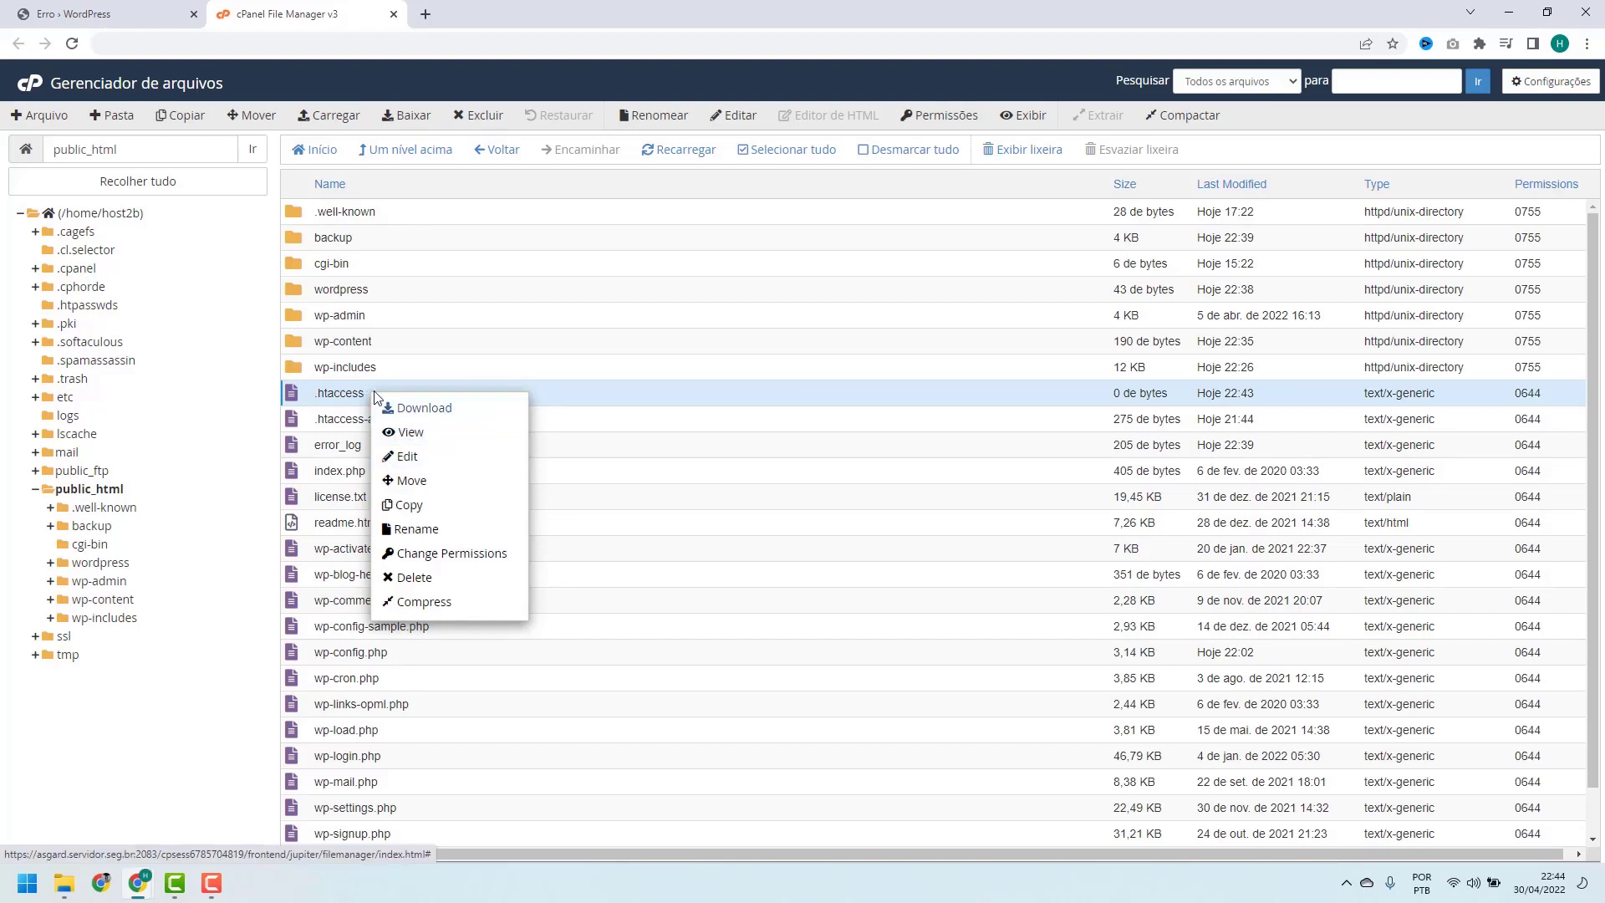
{"action": "left_click", "coordinate": [405, 457]}
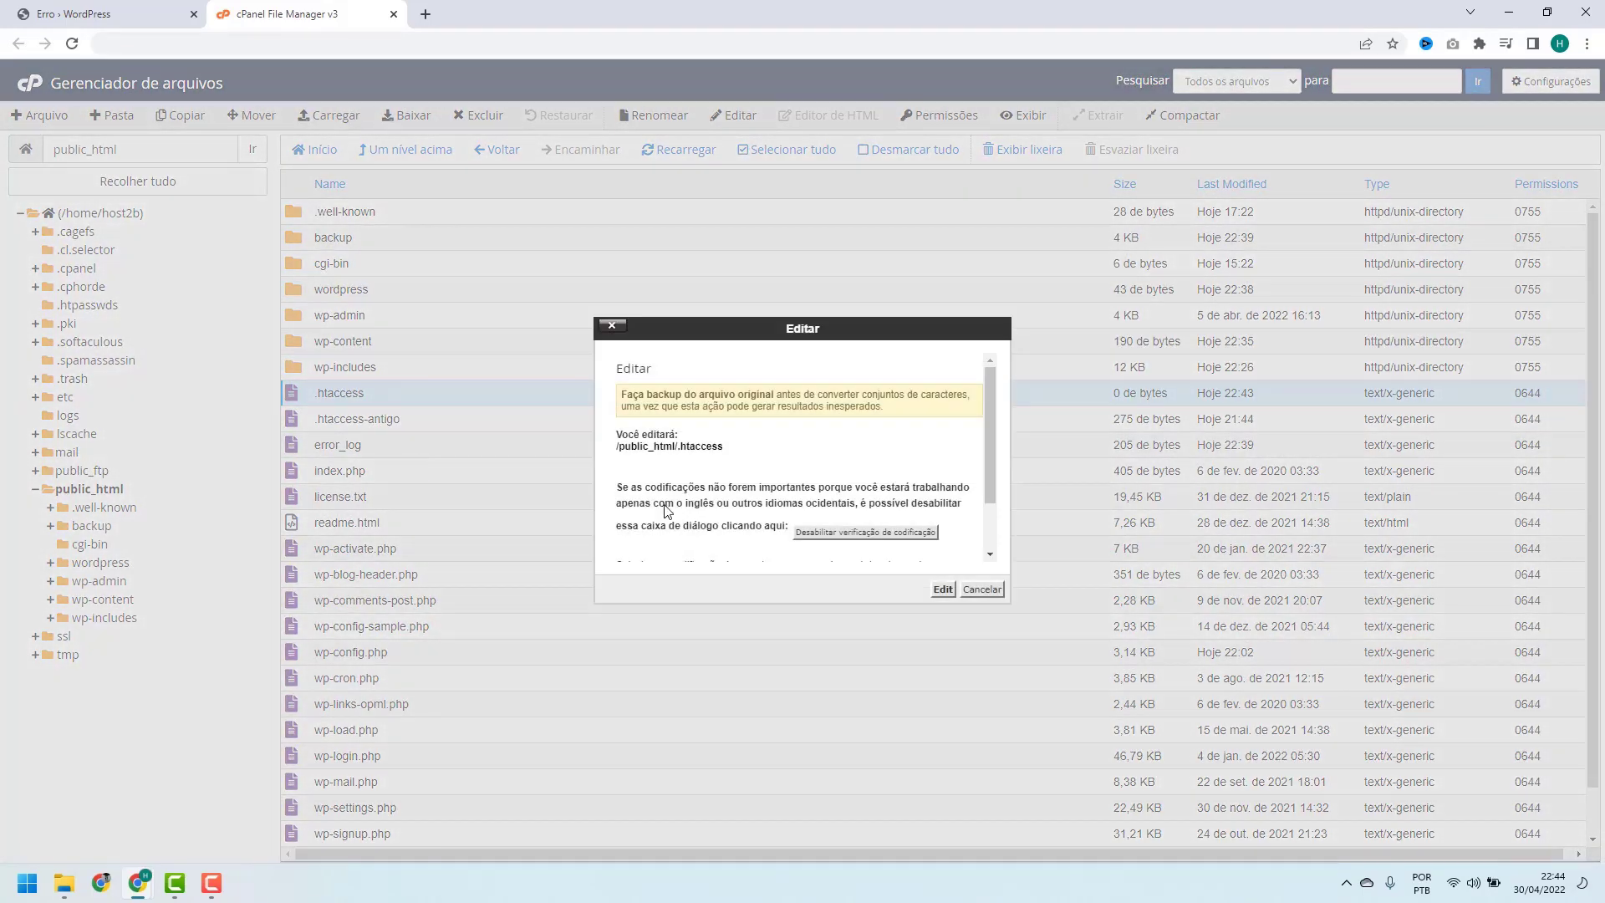
{"action": "left_click", "coordinate": [942, 590]}
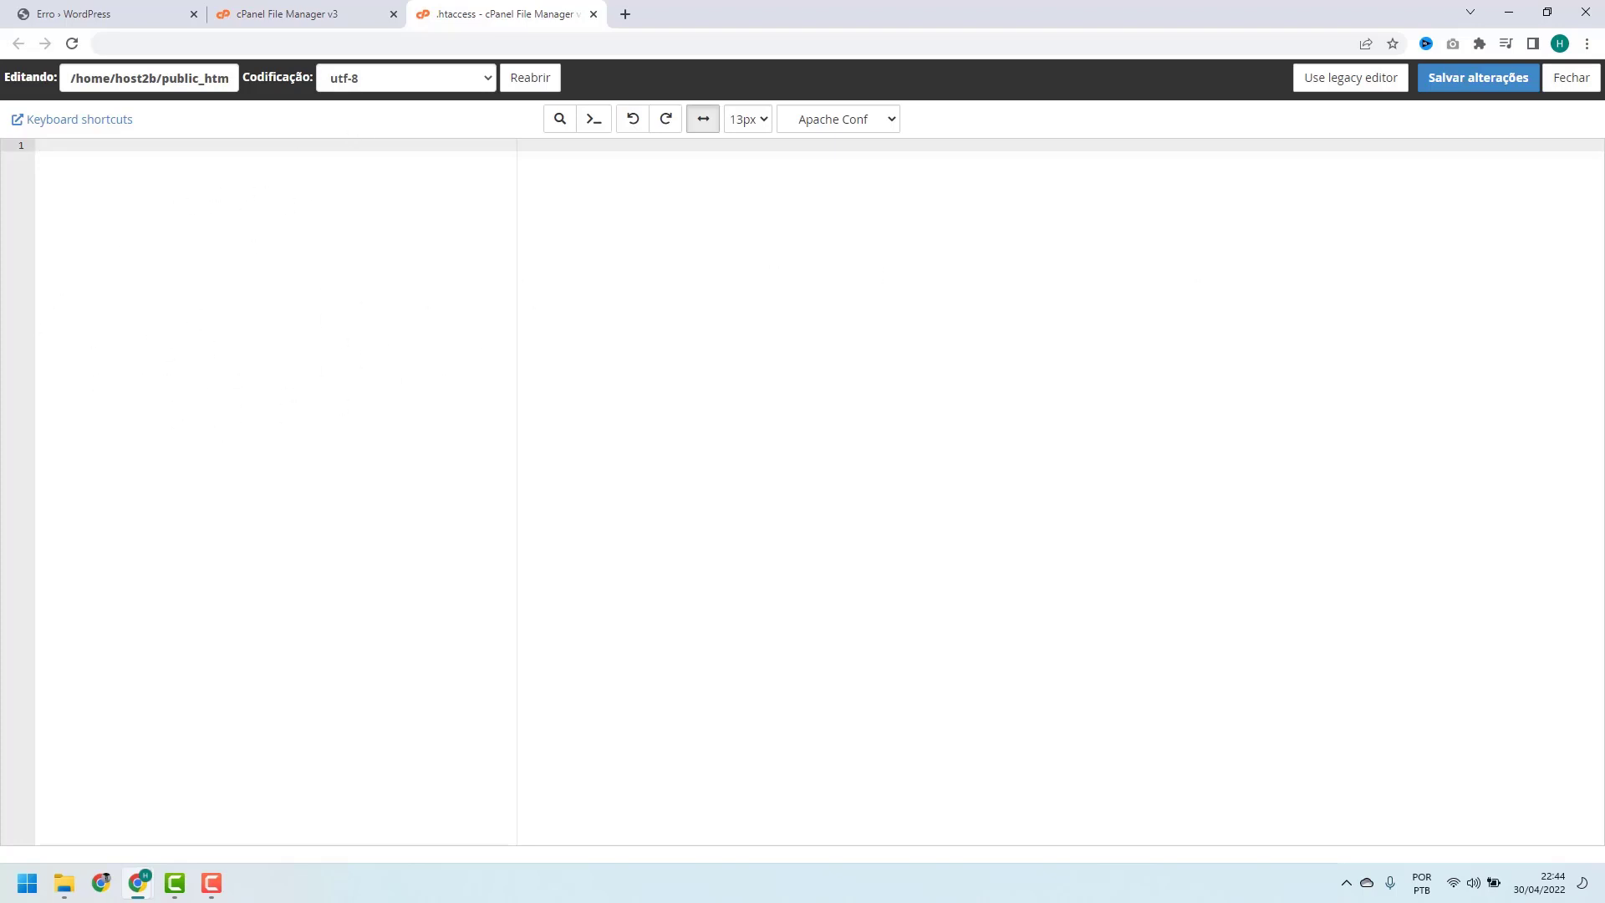
Reload the host2b.net article "Código .htaccess padrão do WordPress" and collapse the ad banner covering it.
{"action": "key", "text": "alt+Tab"}
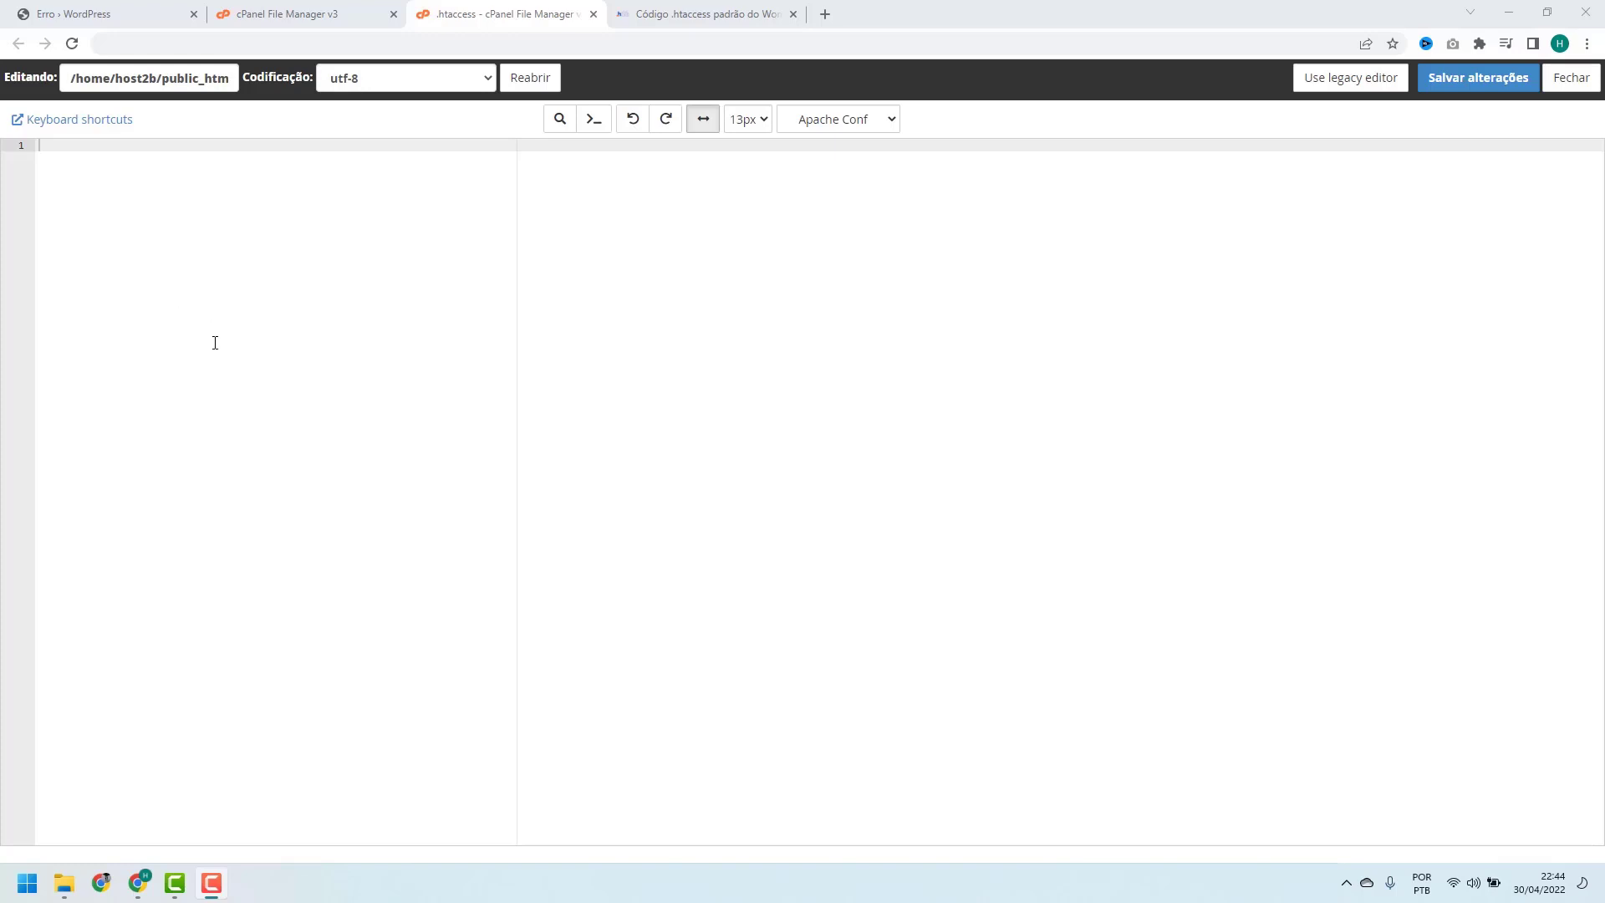
{"action": "left_click", "coordinate": [664, 9]}
{"action": "left_click", "coordinate": [665, 11]}
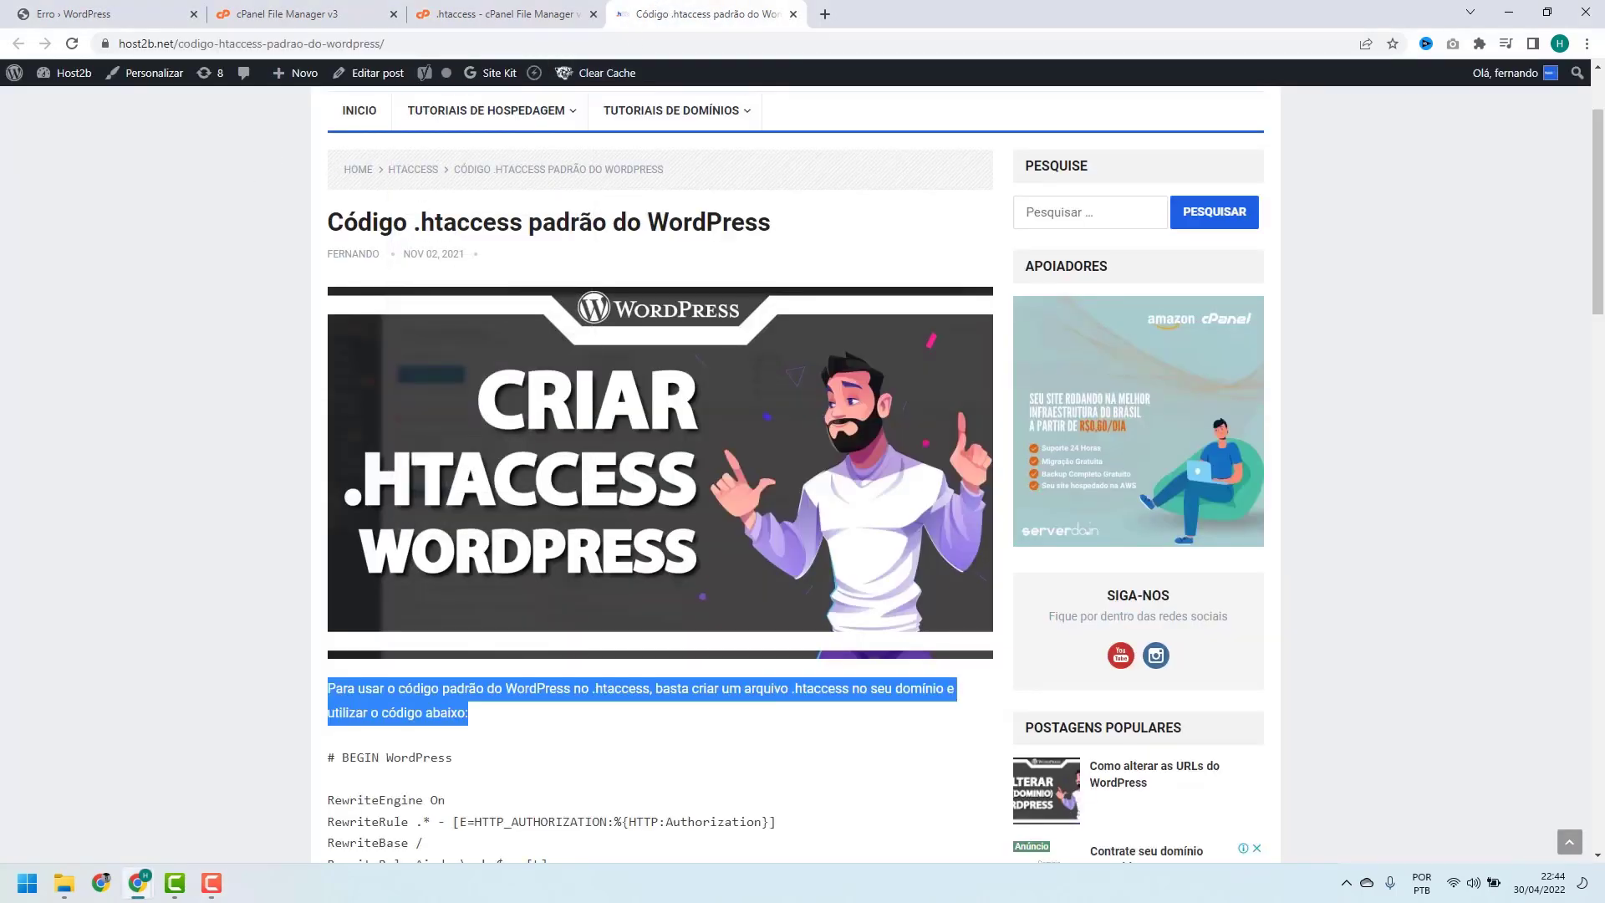
{"action": "key", "text": "F5"}
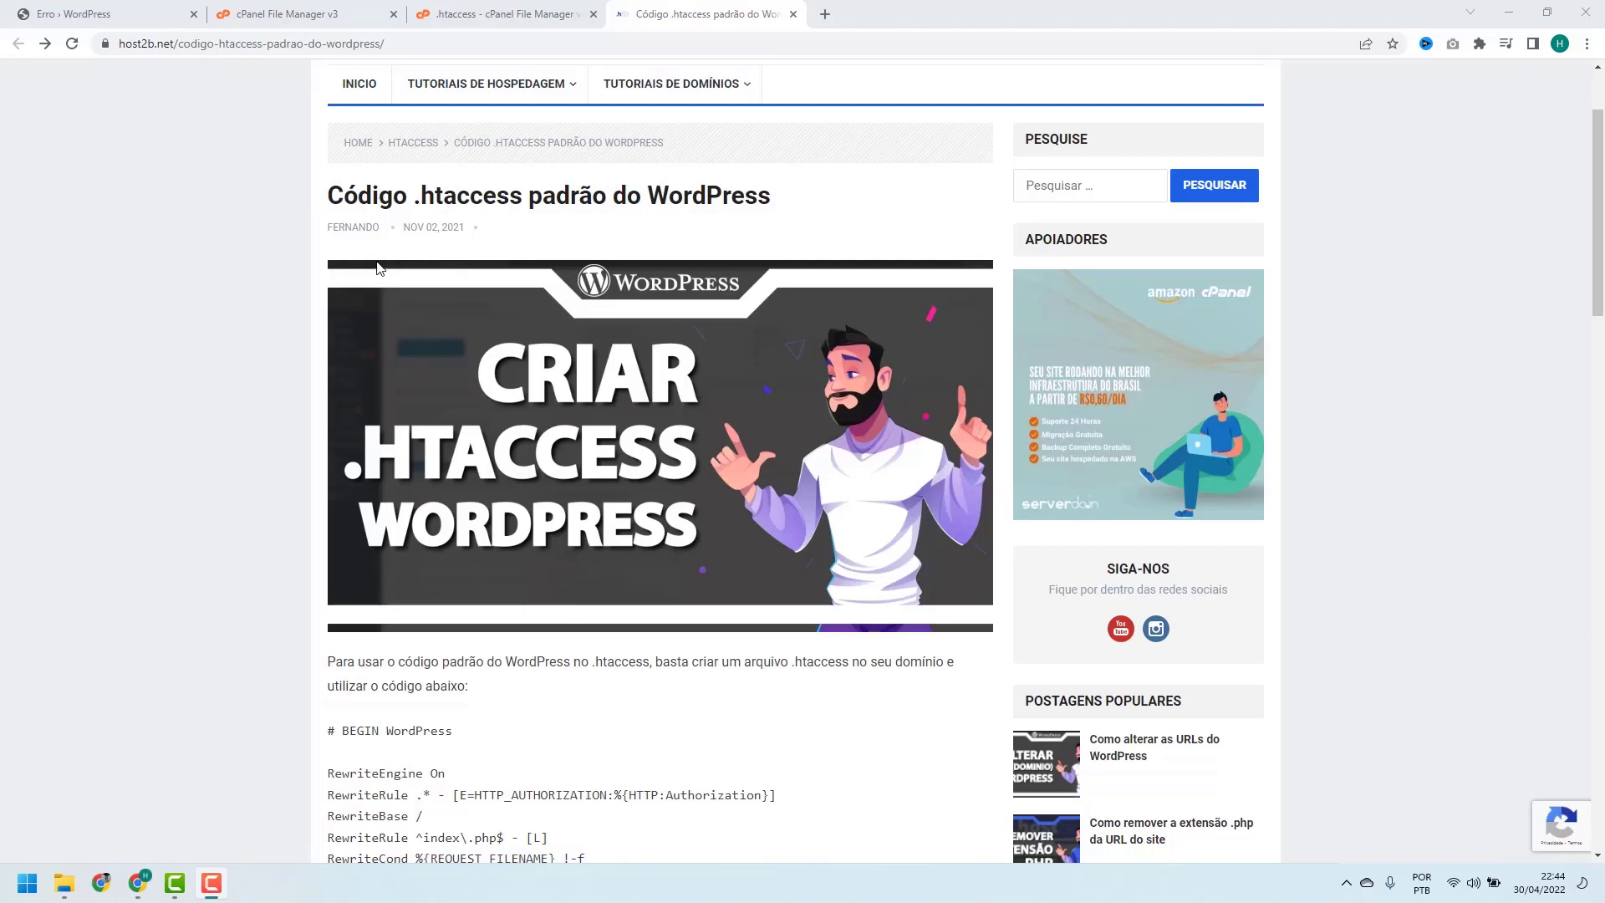
{"action": "scroll", "coordinate": [376, 263], "scroll_direction": "down", "scroll_amount": 3}
{"action": "scroll", "coordinate": [389, 371], "scroll_direction": "down", "scroll_amount": 1}
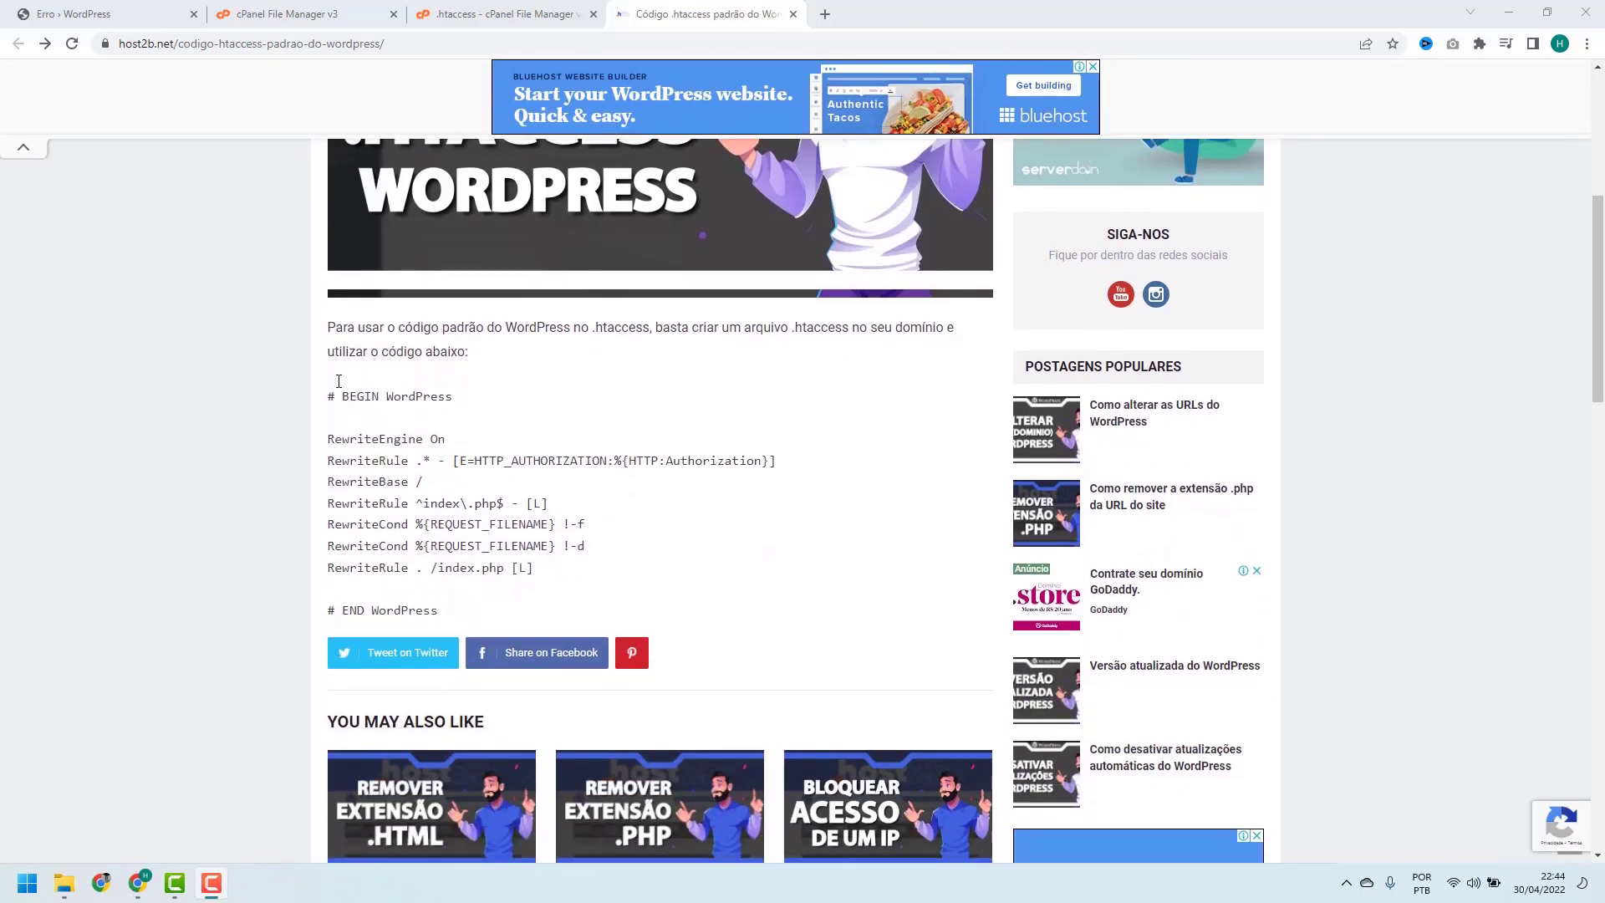
{"action": "left_click", "coordinate": [24, 148]}
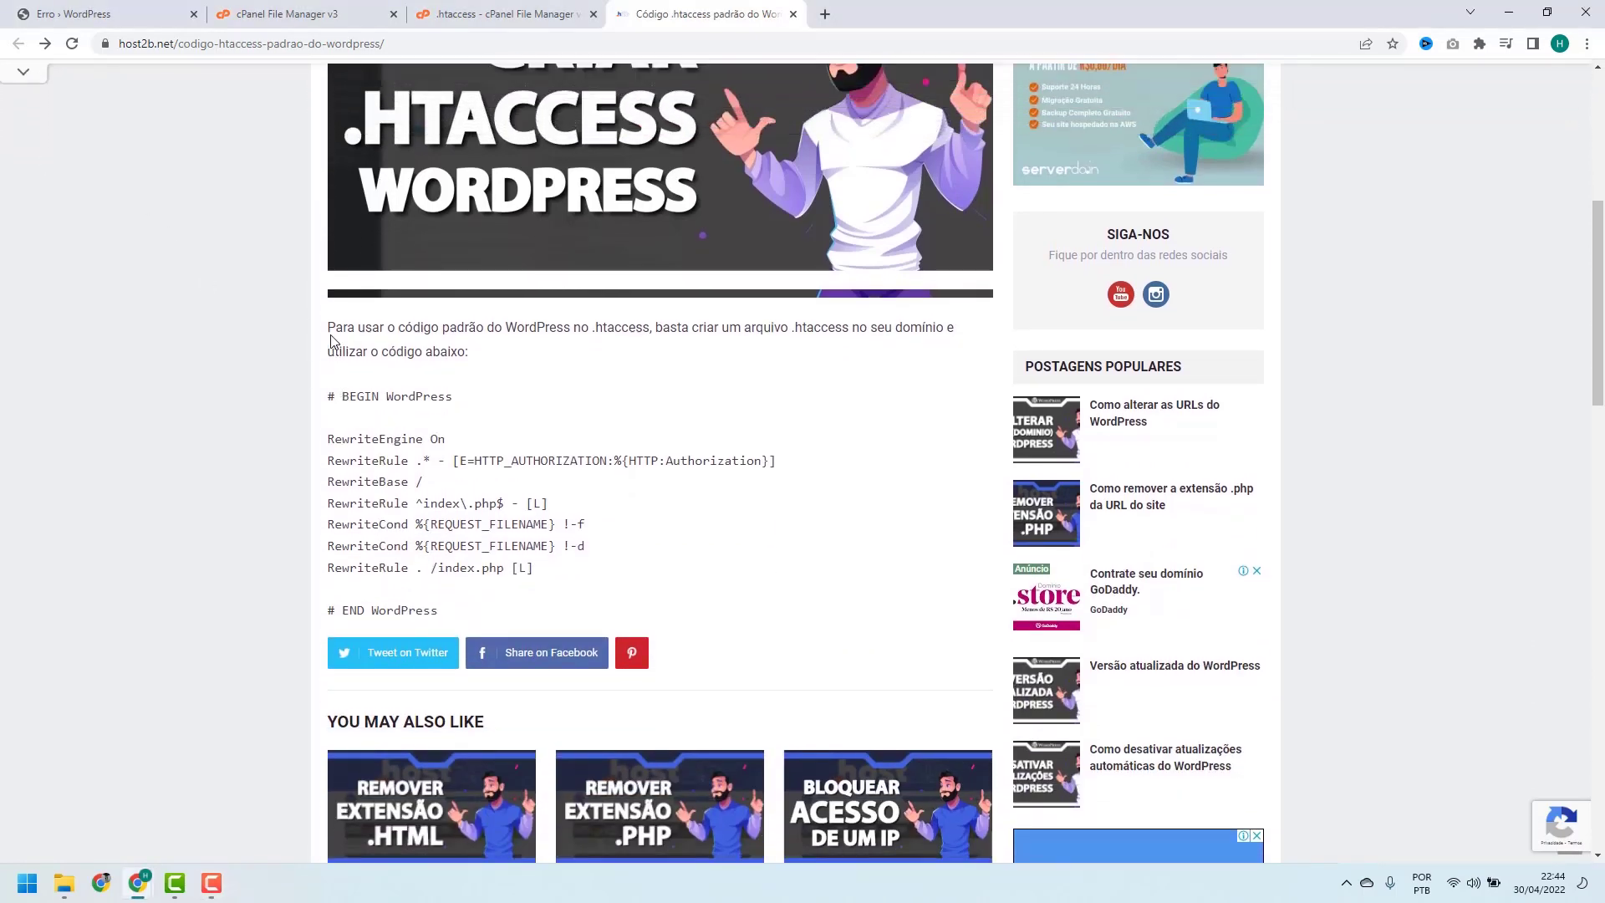
Select the article's default .htaccess code from "# BEGIN WordPress" through "# END WordPress".
{"action": "scroll", "coordinate": [332, 347], "scroll_direction": "up", "scroll_amount": 3}
{"action": "scroll", "coordinate": [331, 333], "scroll_direction": "down", "scroll_amount": 2}
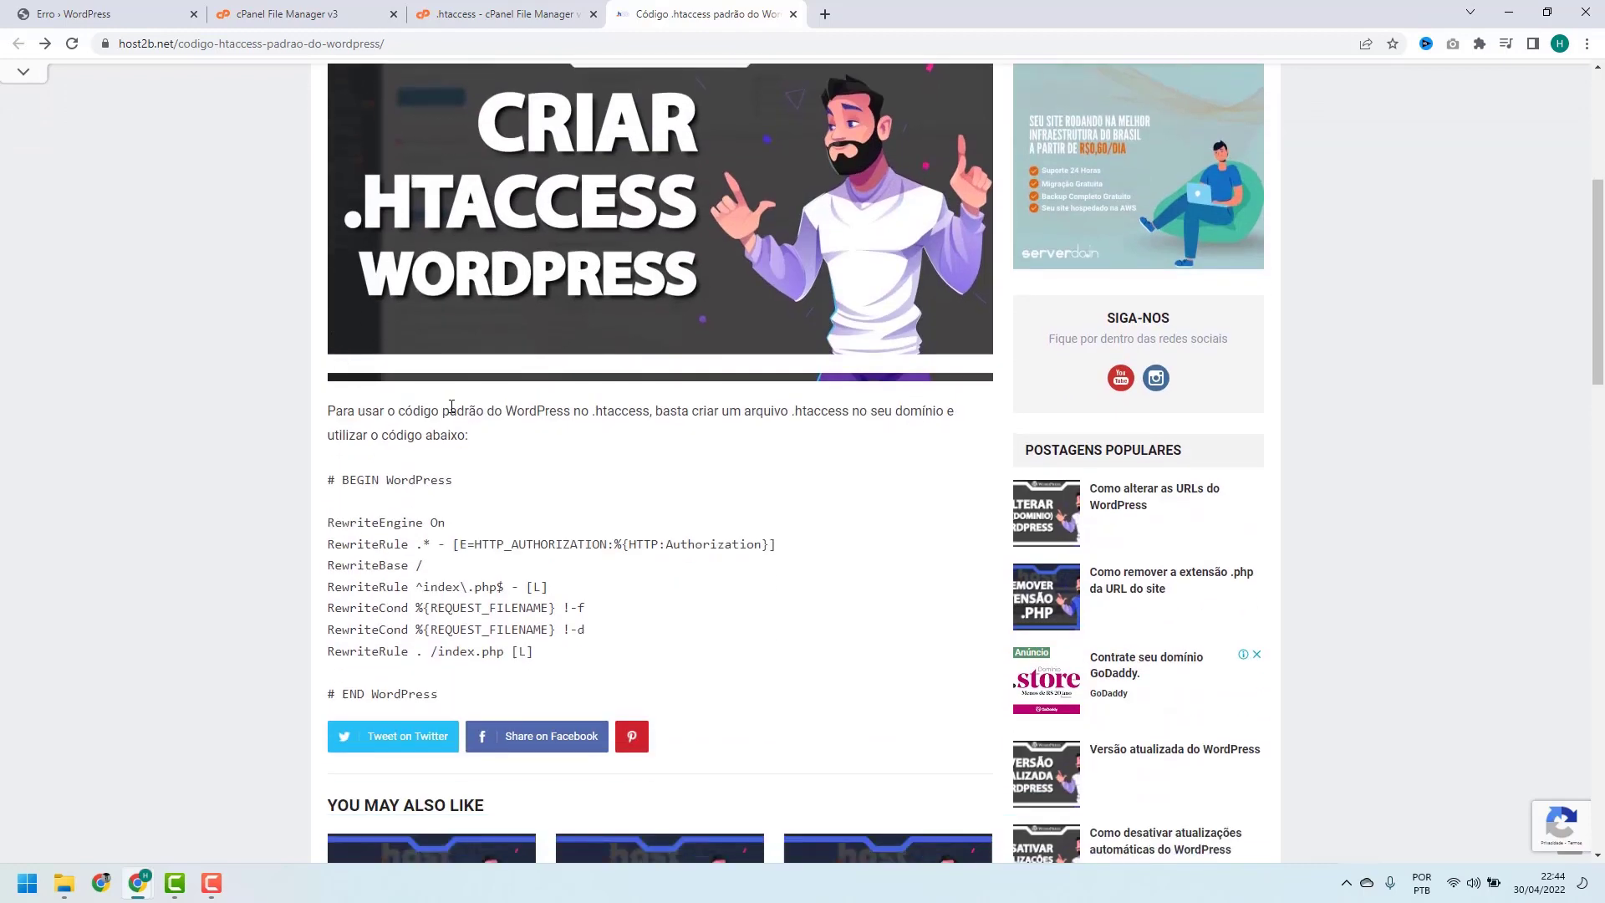
{"action": "scroll", "coordinate": [452, 409], "scroll_direction": "down", "scroll_amount": 1}
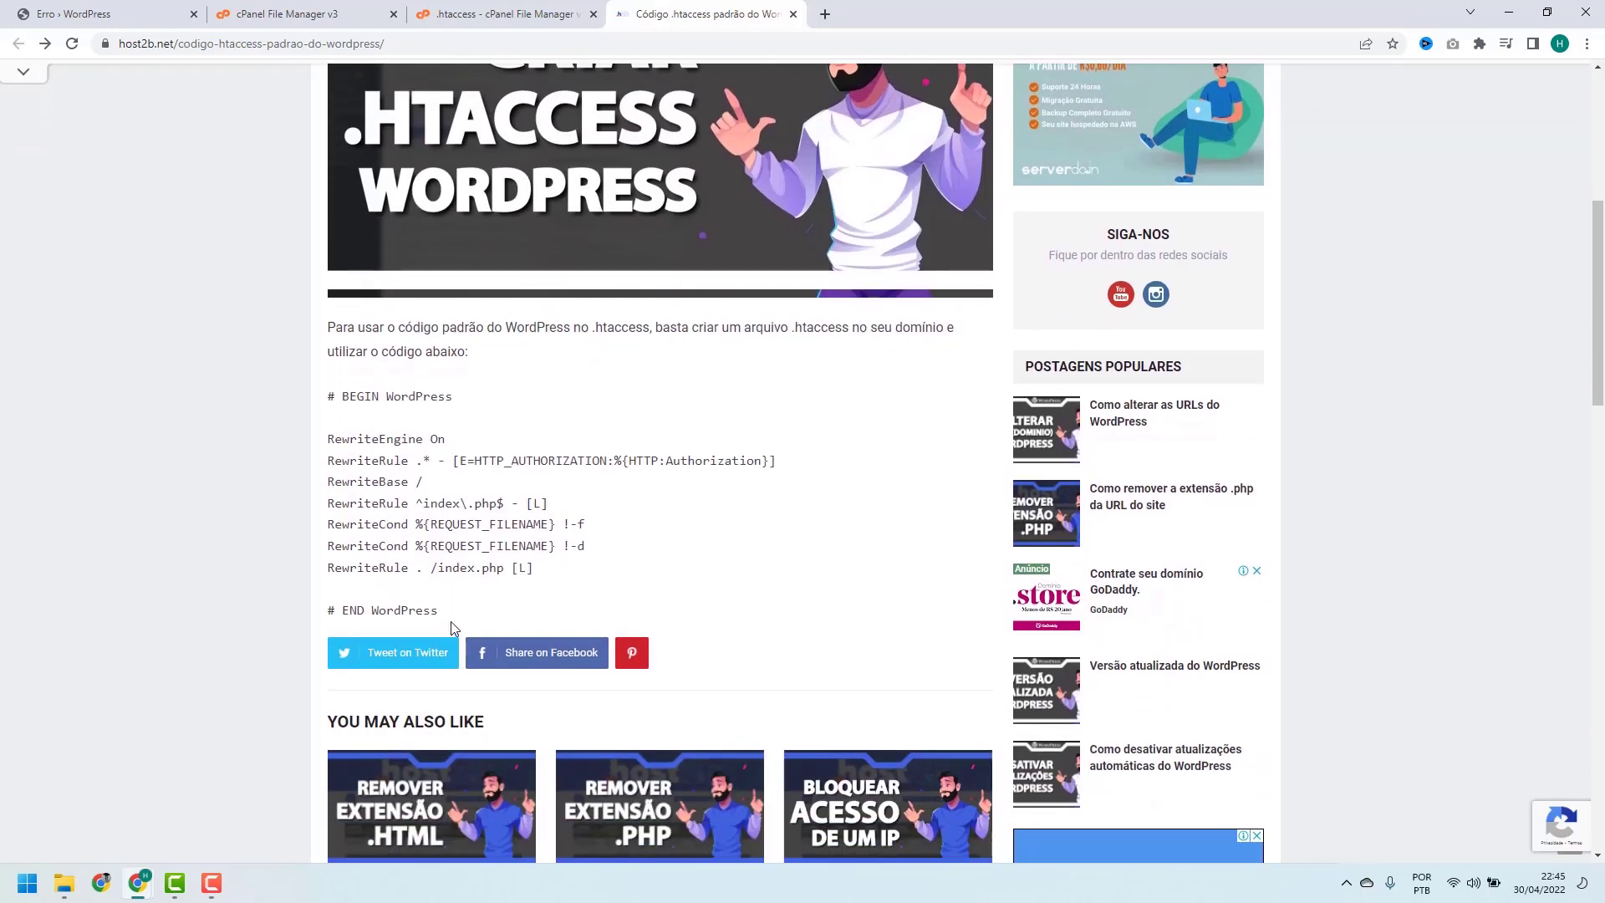
{"action": "left_click_drag", "start_coordinate": [450, 620], "coordinate": [314, 403]}
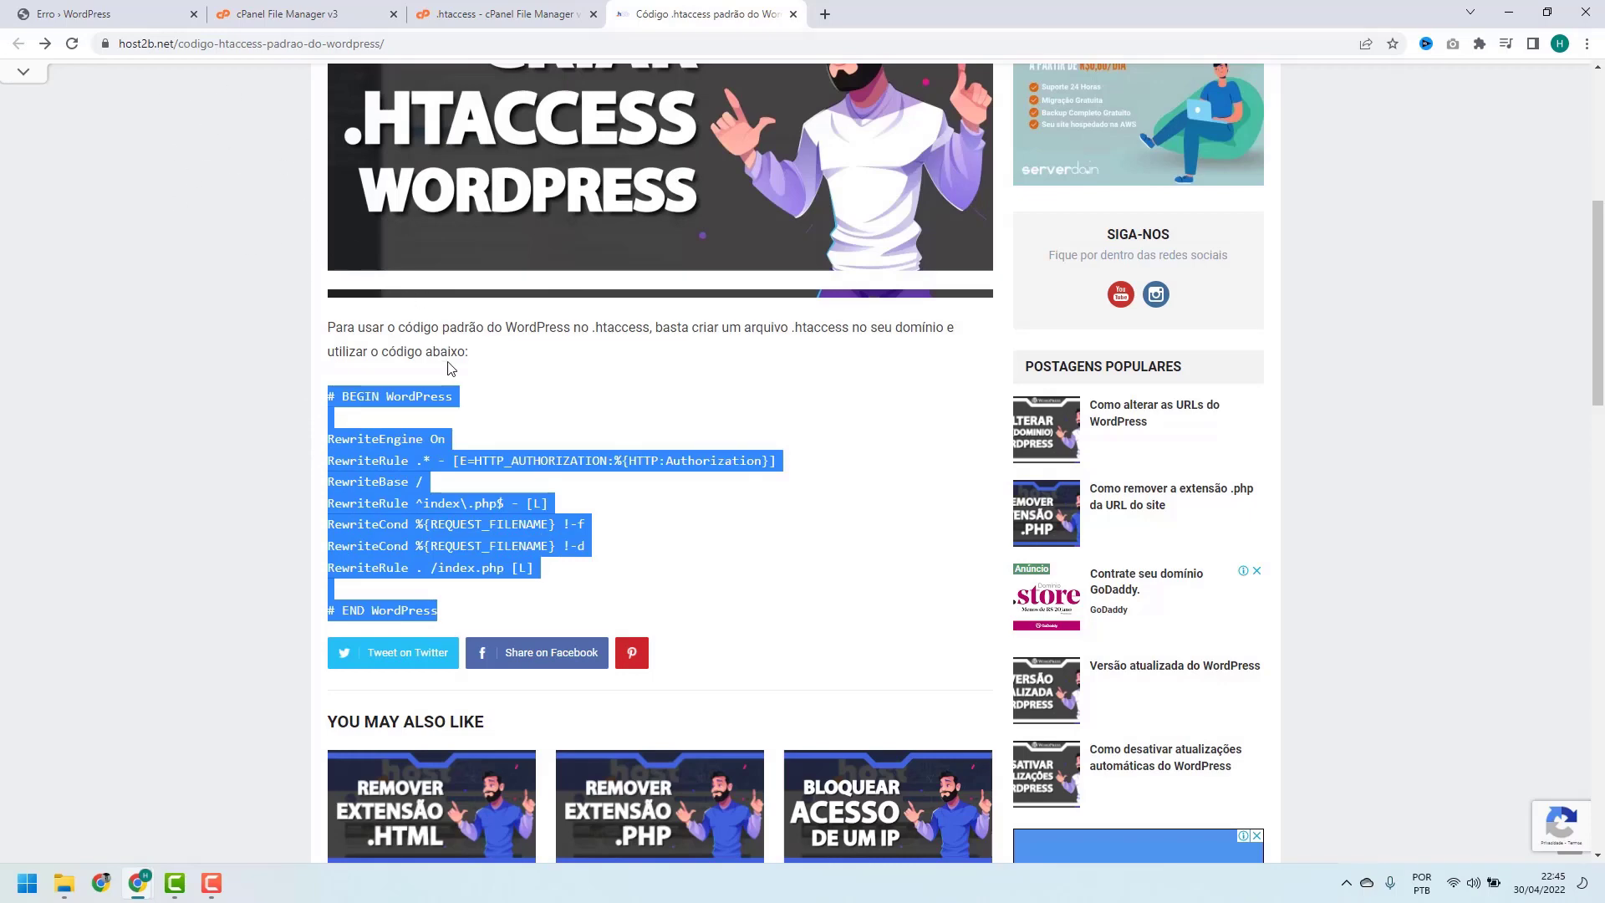
{"action": "left_click", "coordinate": [430, 462]}
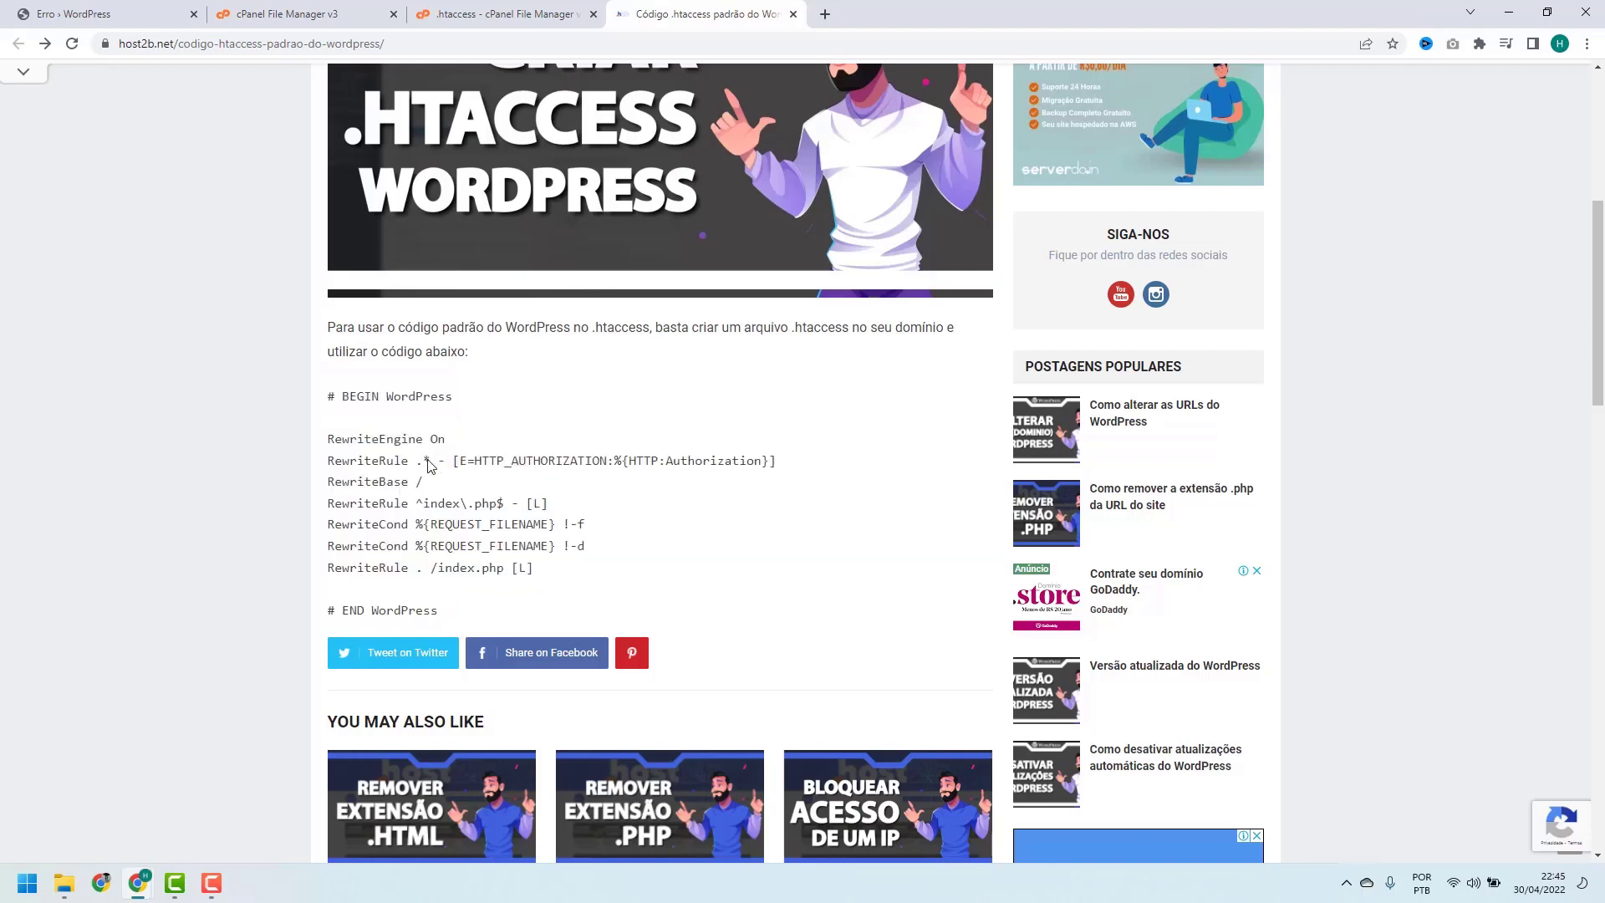
{"action": "left_click_drag", "start_coordinate": [451, 610], "coordinate": [334, 398]}
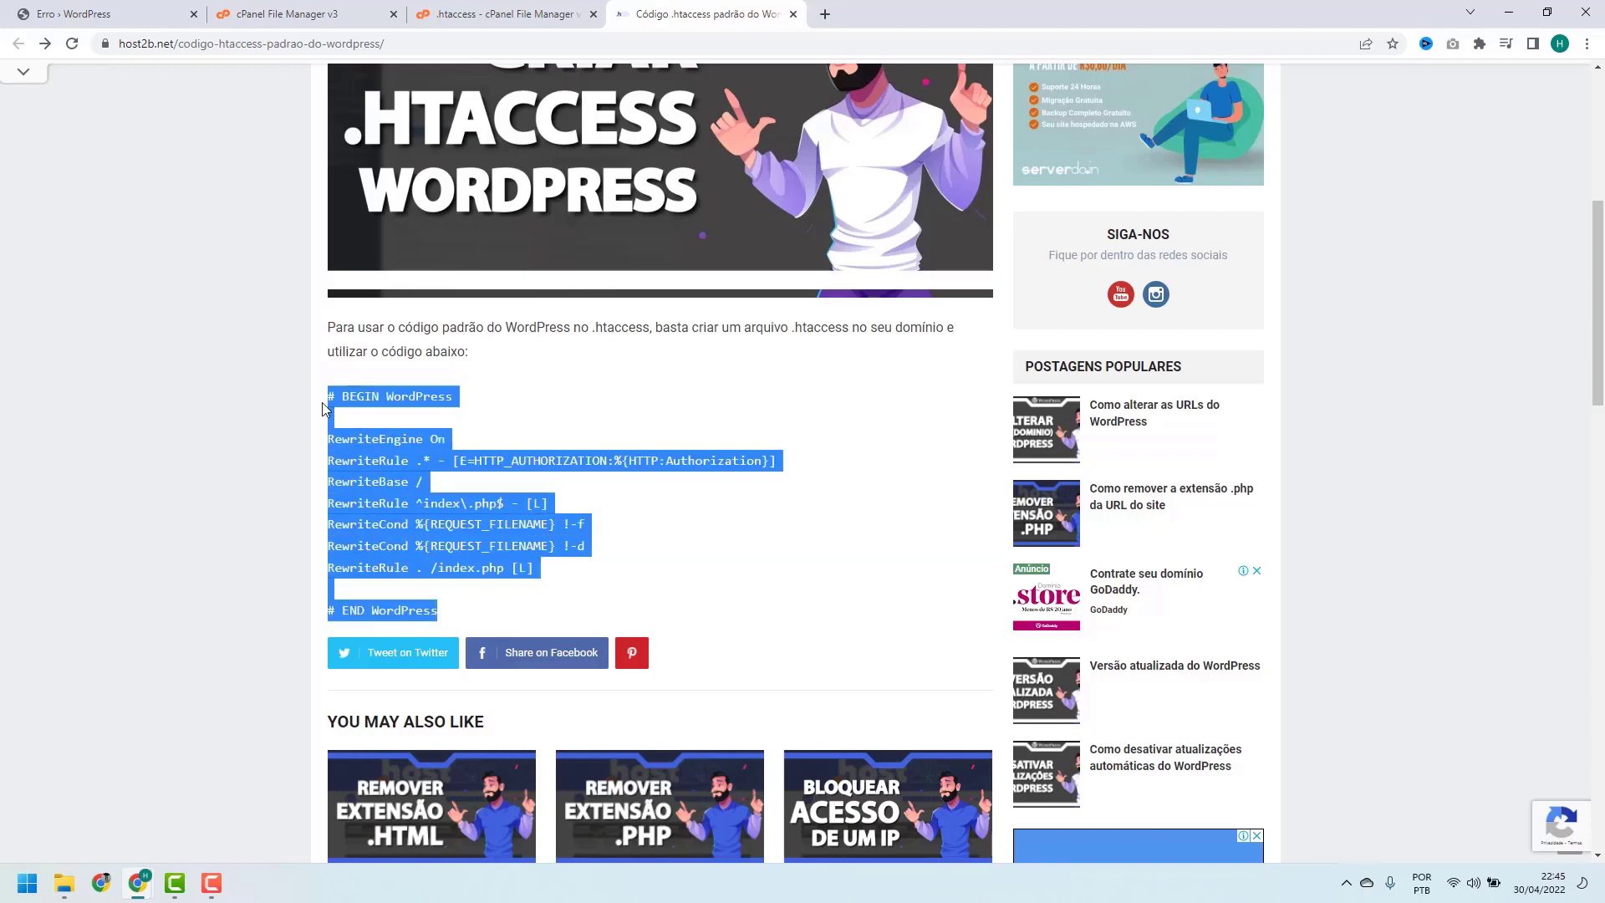